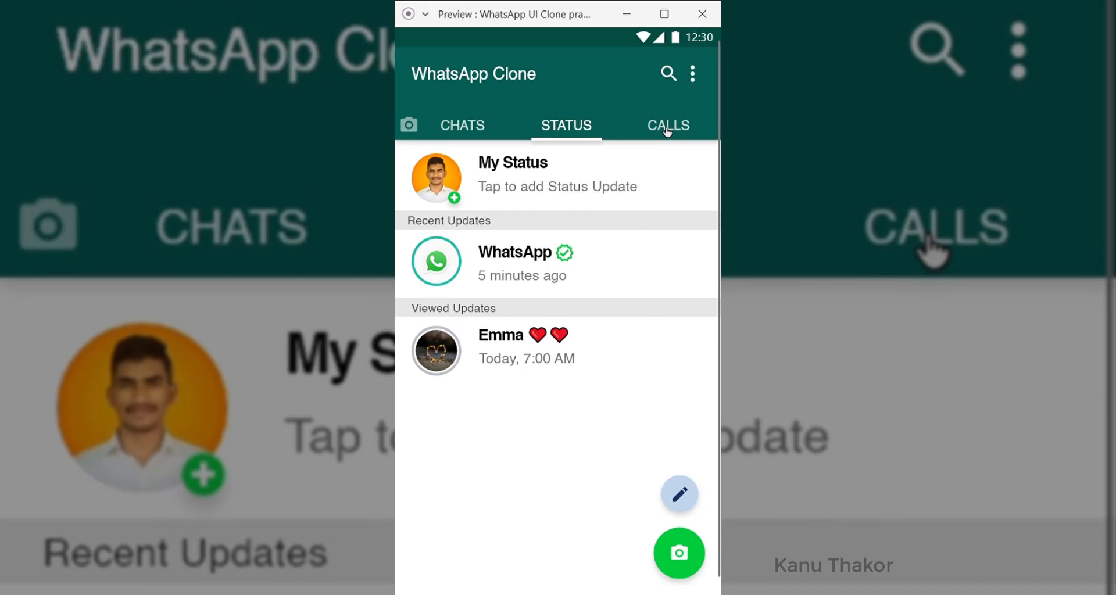
In the WhatsApp Clone preview, switch between the CALLS, CHATS and STATUS tabs and scroll the calls list
click(668, 133)
scroll(562, 528, down, 10)
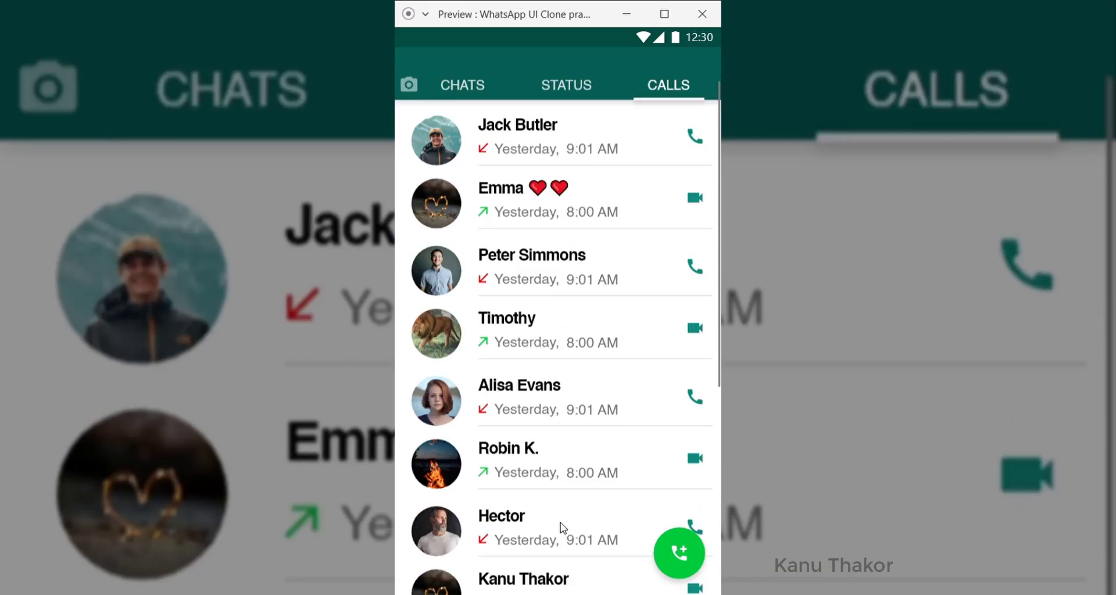
scroll(563, 528, up, 10)
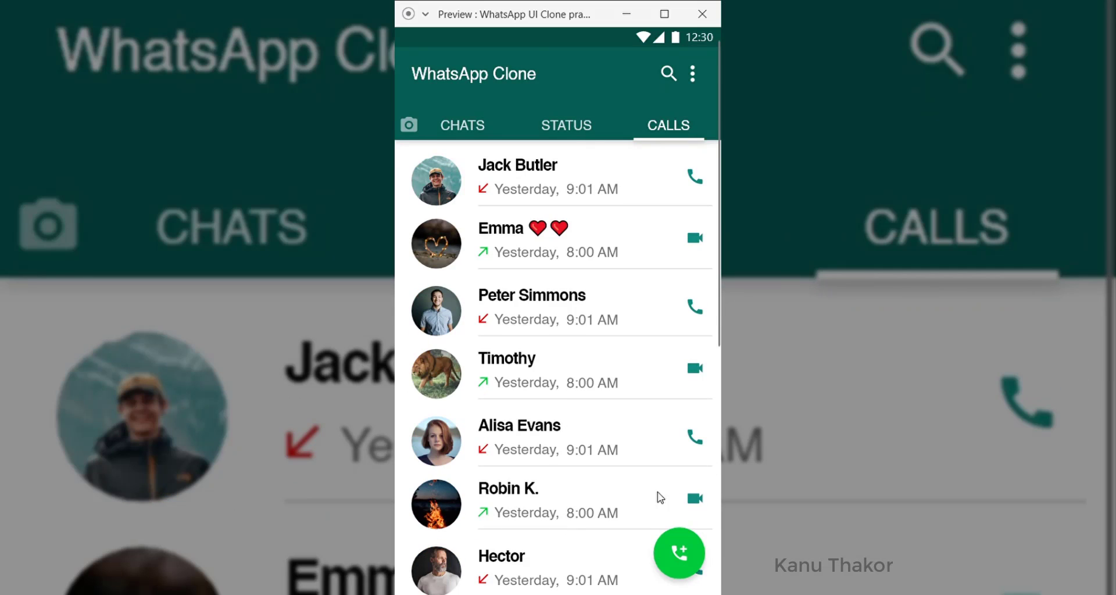
click(463, 129)
click(672, 129)
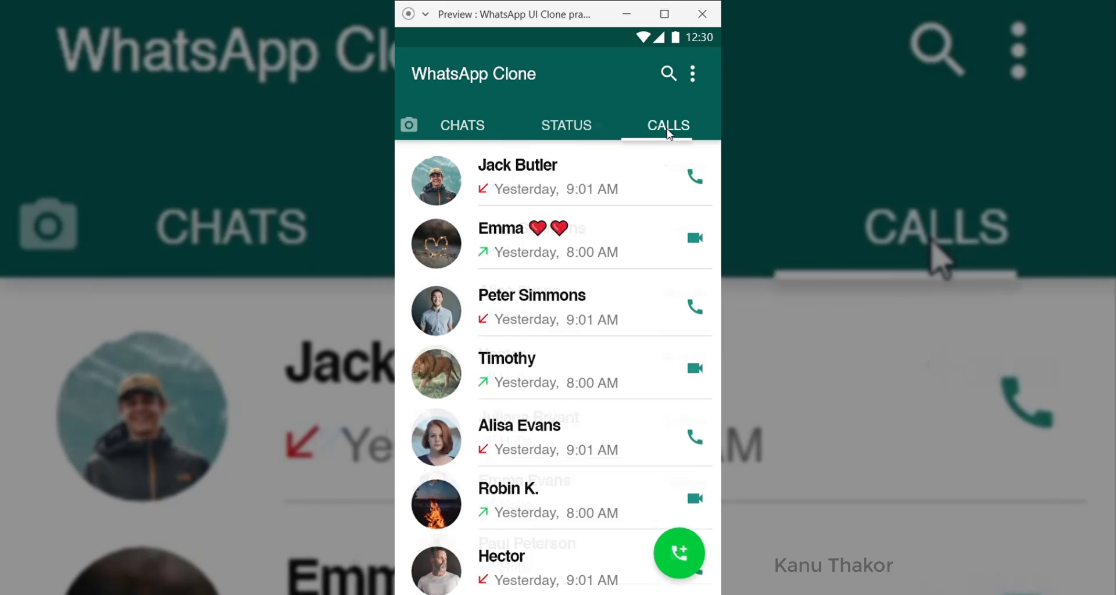
click(572, 125)
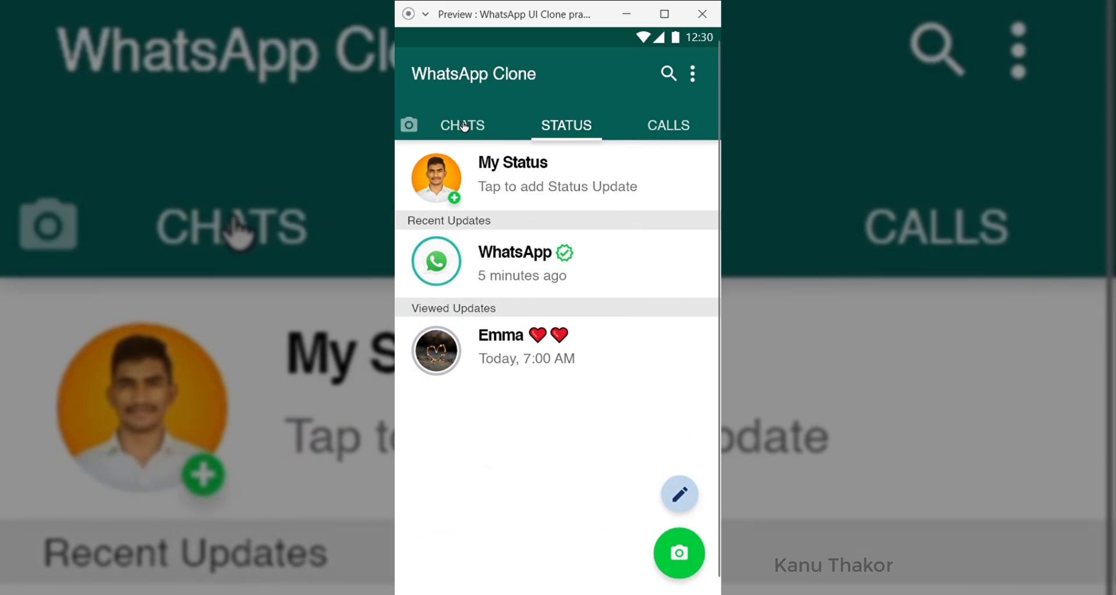
Return to the CHATS tab in the preview and scroll through the chat list
click(465, 124)
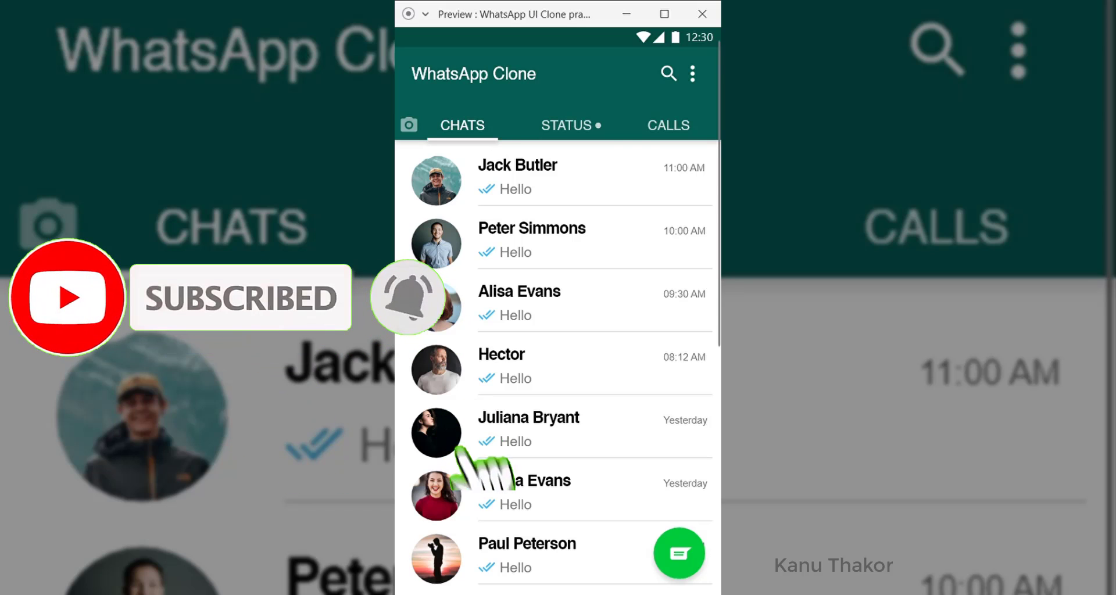
scroll(521, 179, down, 5)
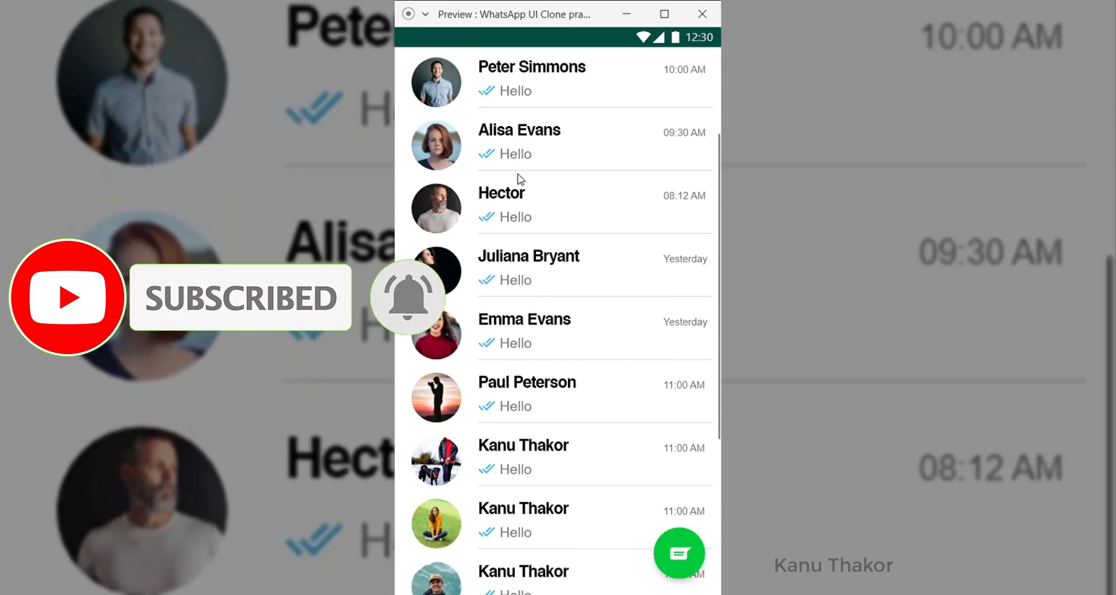
scroll(520, 179, down, 3)
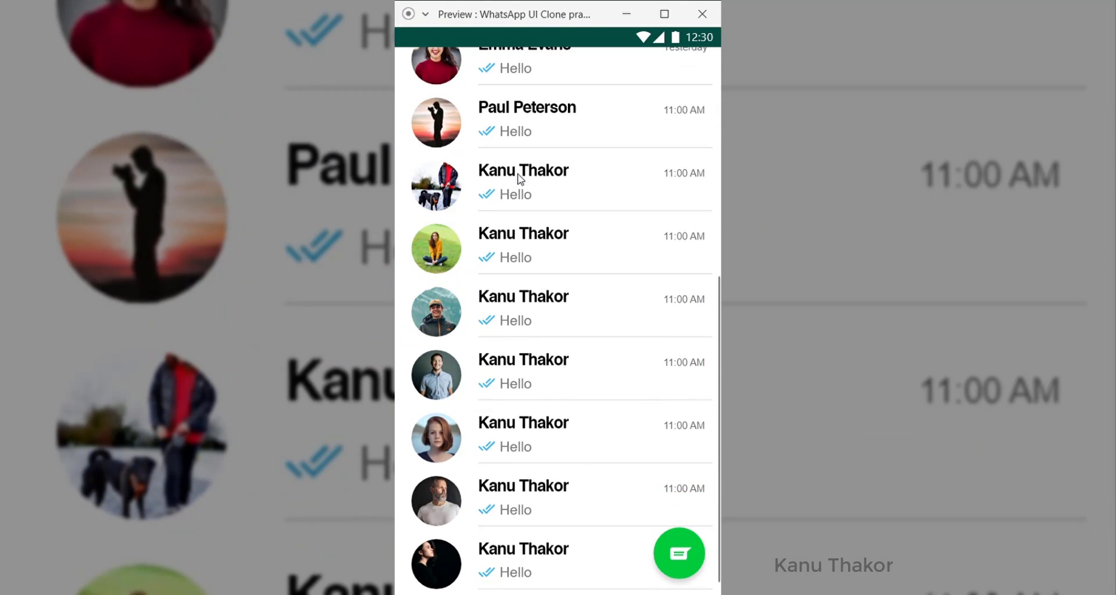
scroll(520, 179, up, 8)
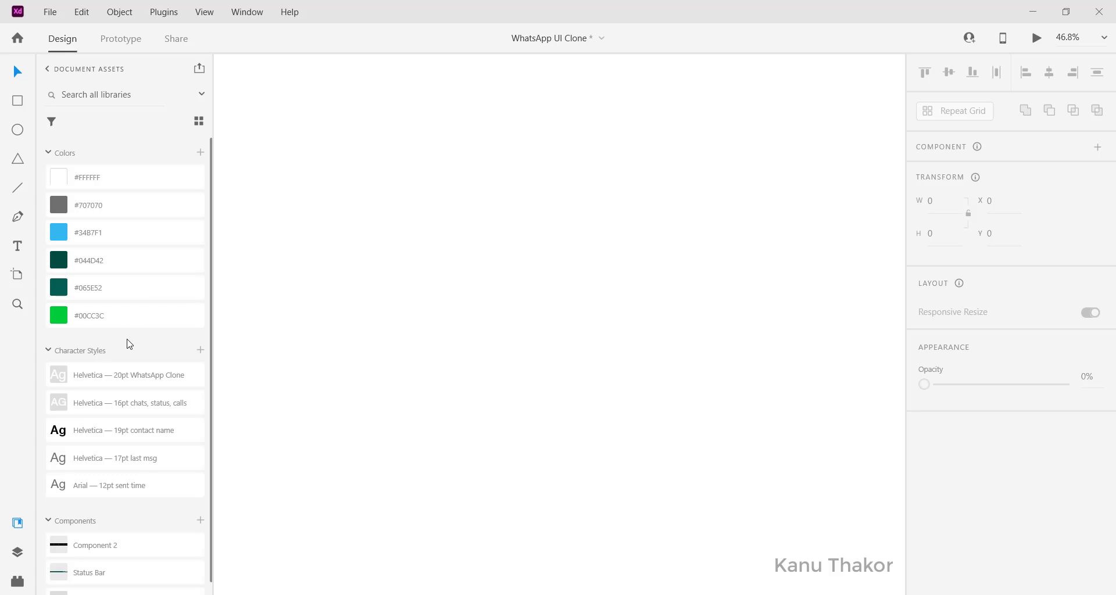
Select the Artboard tool so the mobile and tablet presets, such as iPhone 12 Pro Max, are listed
scroll(129, 344, down, 2)
scroll(129, 344, up, 2)
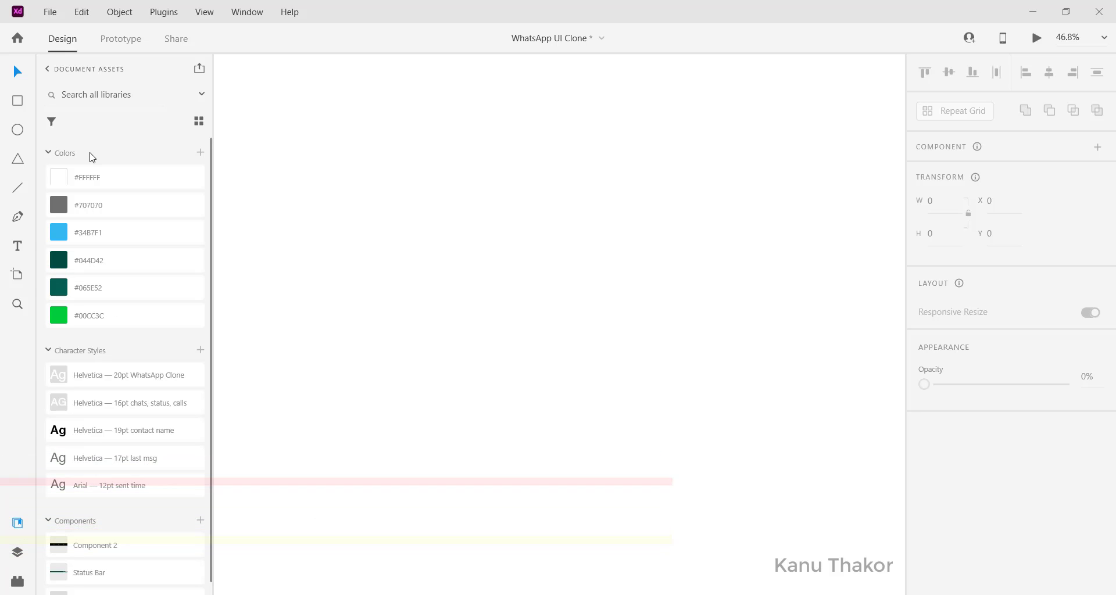
scroll(93, 156, down, 1)
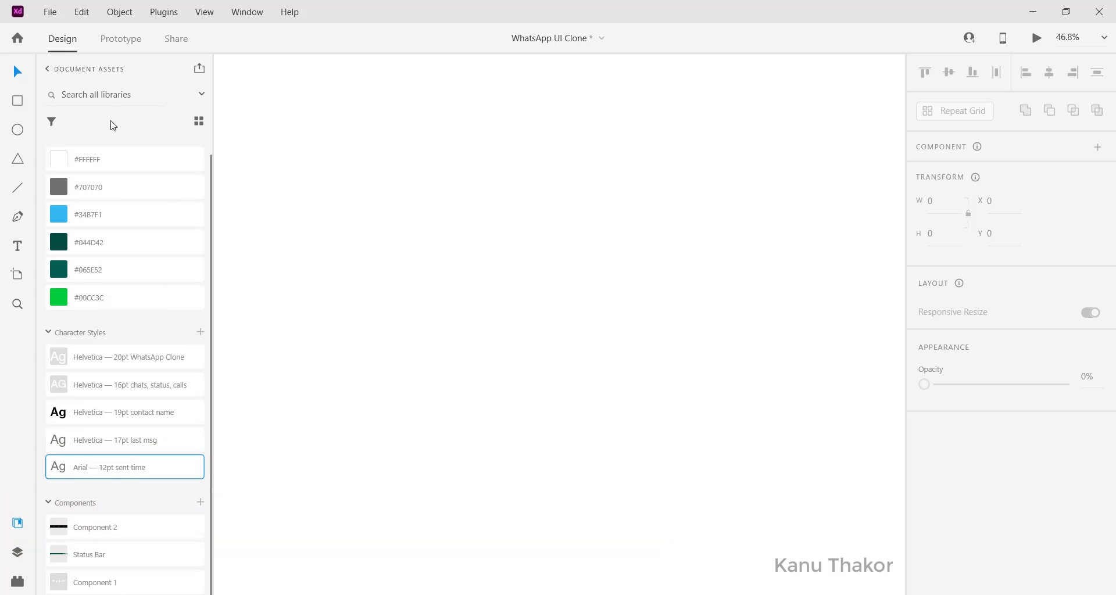
click(18, 276)
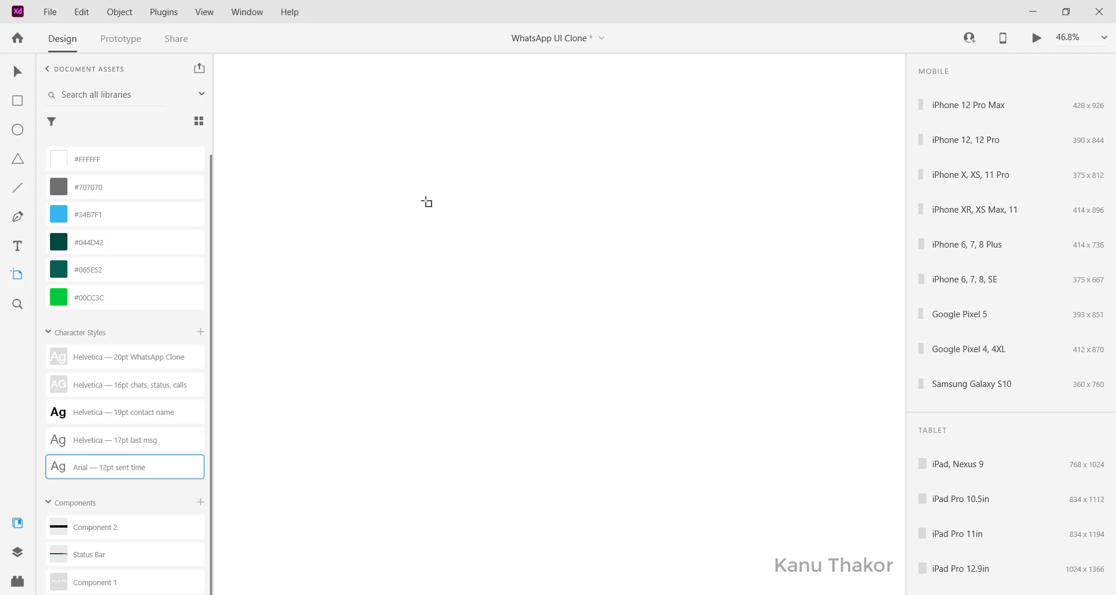
Draw a new artboard and size it to W 393 × H 685
drag(350, 182, 517, 467)
double_click(957, 169)
key(BackSpace)
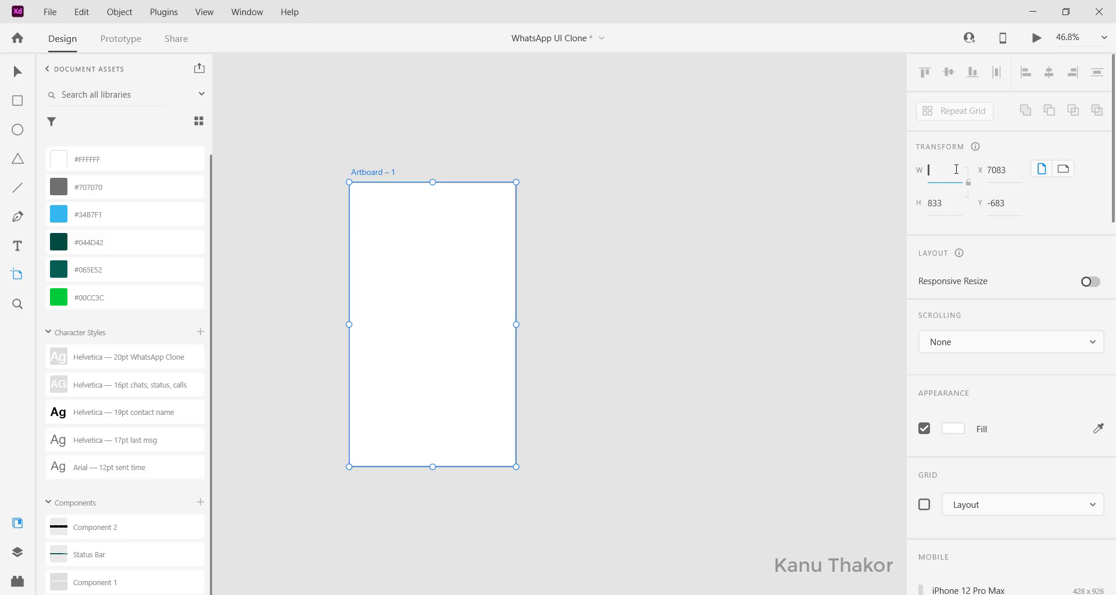
text(39)
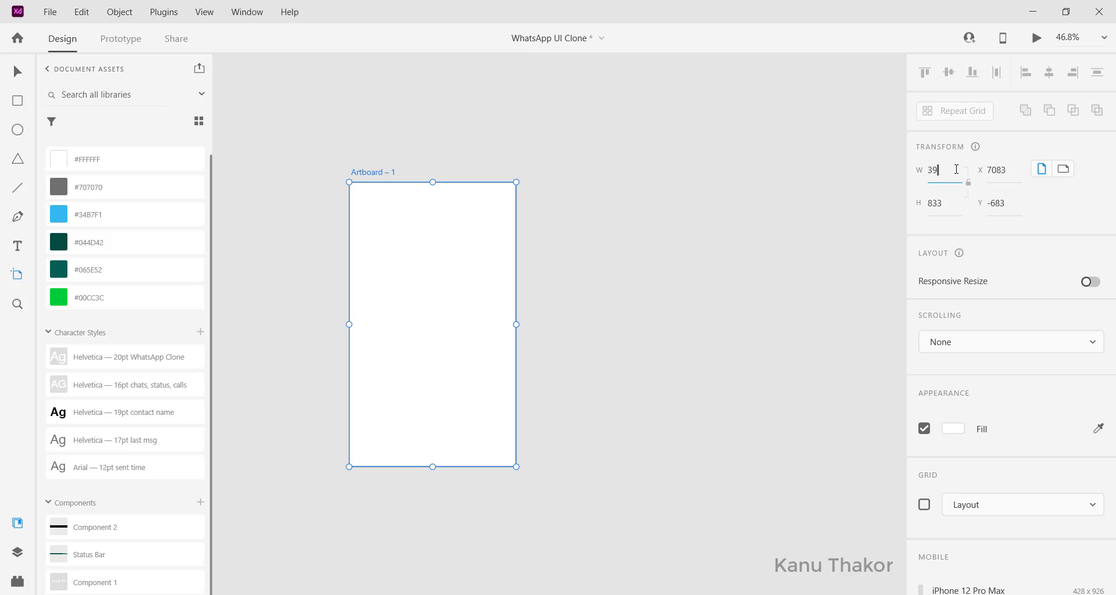
text(3)
key(Tab)
text(68)
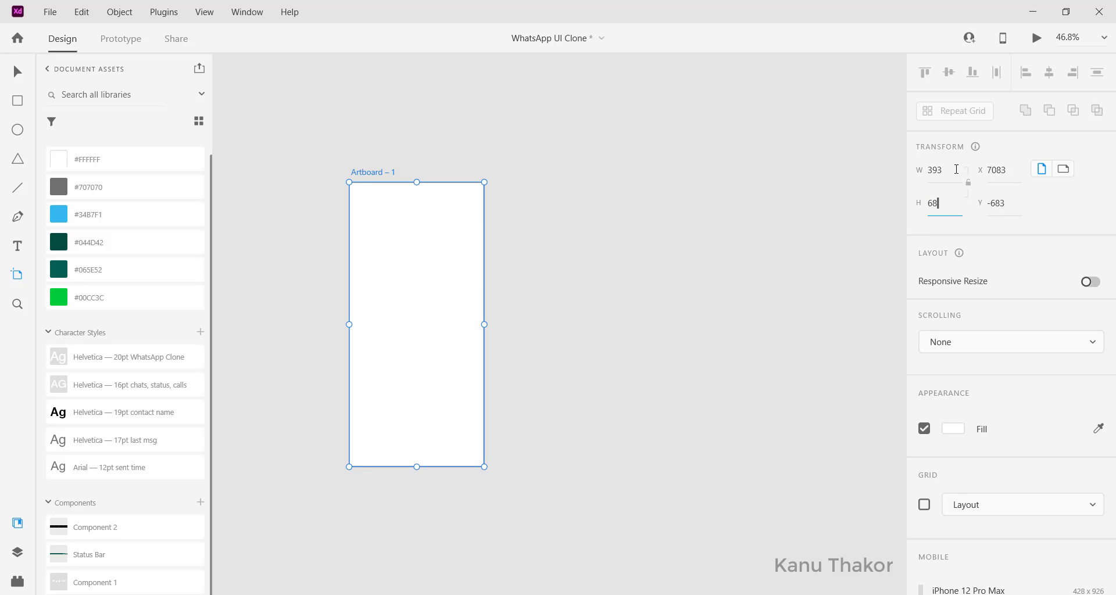
key(Return)
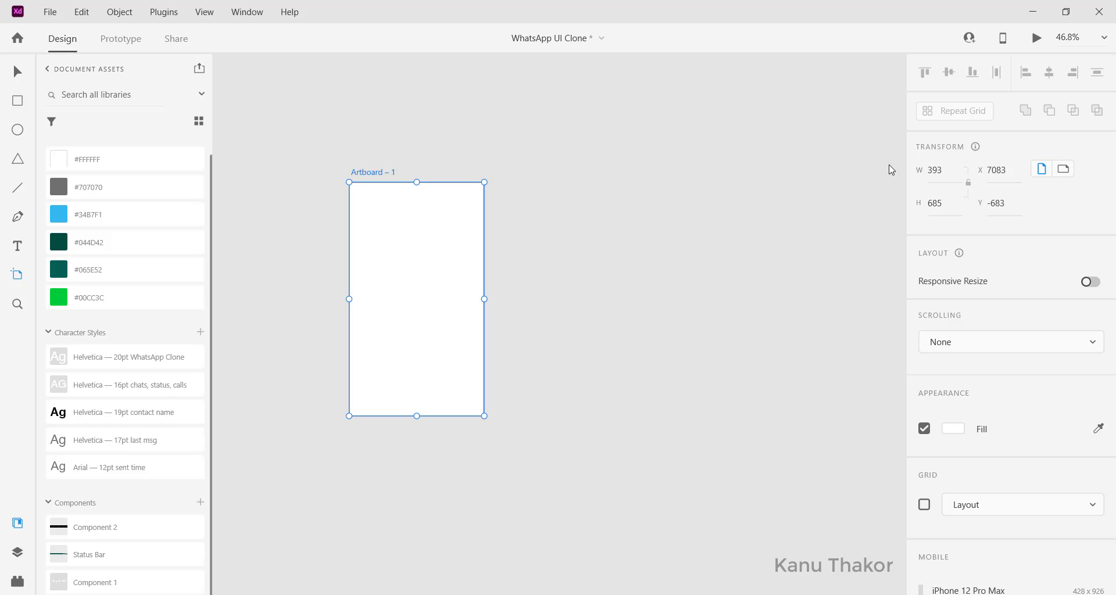
Rename the artboard to 'Chat - Homepage'
scroll(578, 157, left, 2)
scroll(579, 158, up, 5)
key(v)
scroll(426, 264, down, 3)
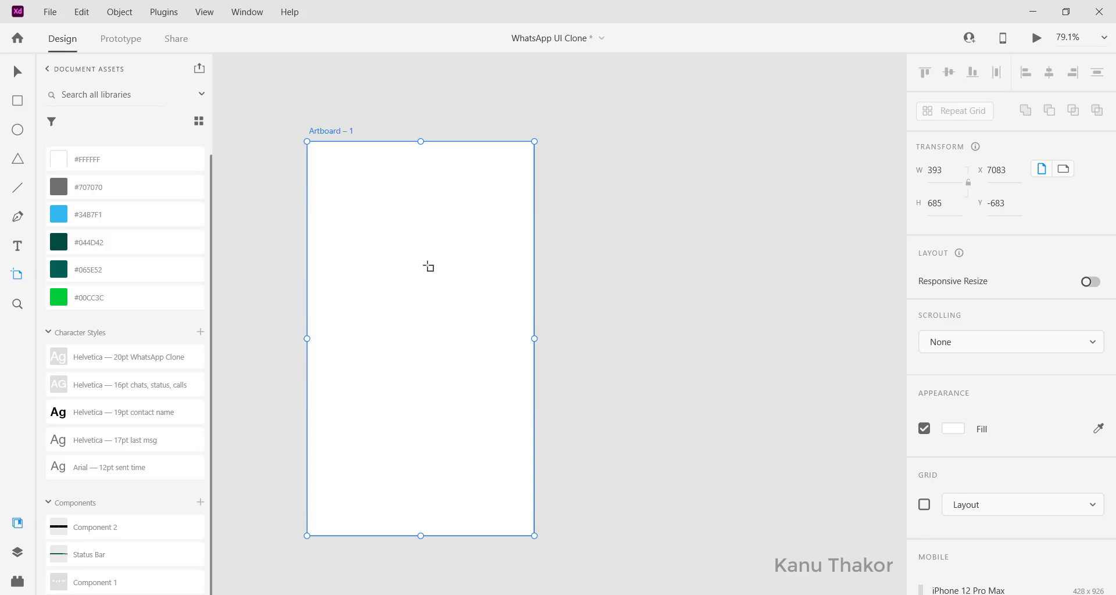
double_click(327, 115)
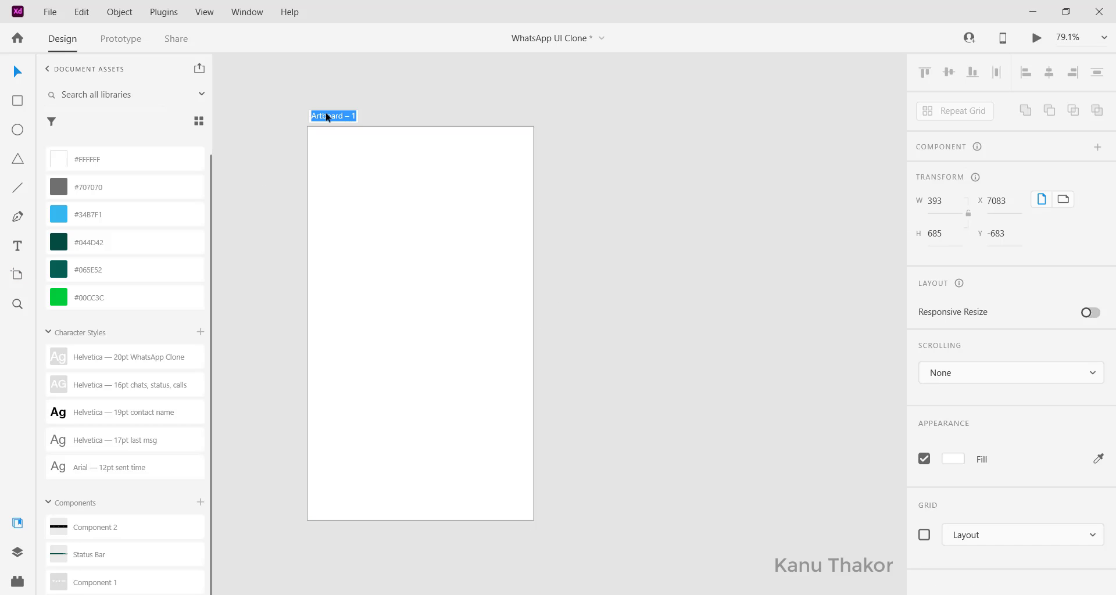
text(Chat - Homepage)
key(Return)
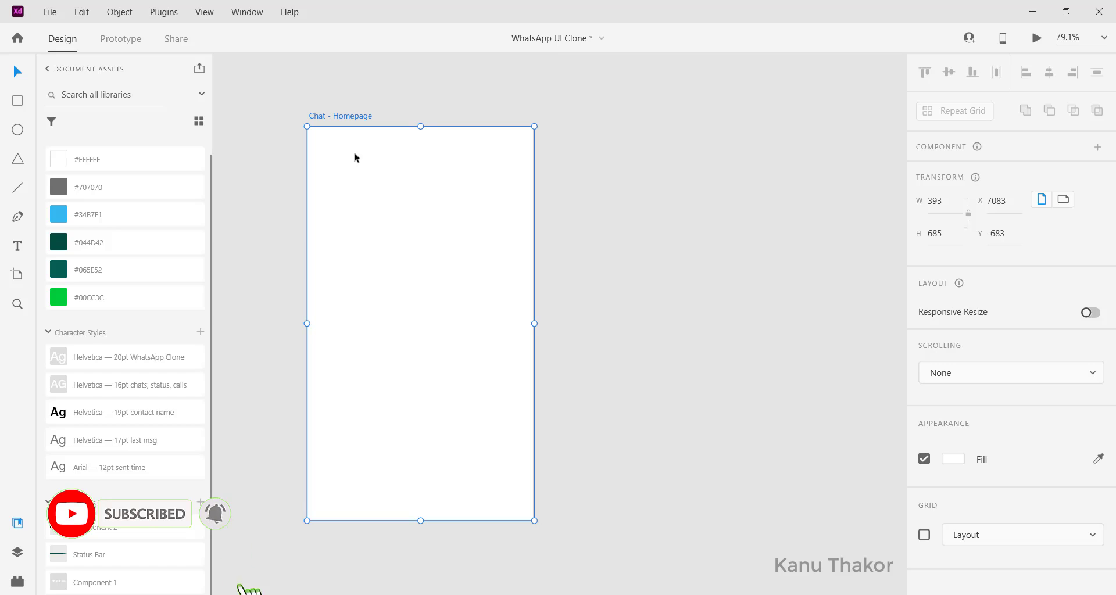
scroll(398, 222, left, 1)
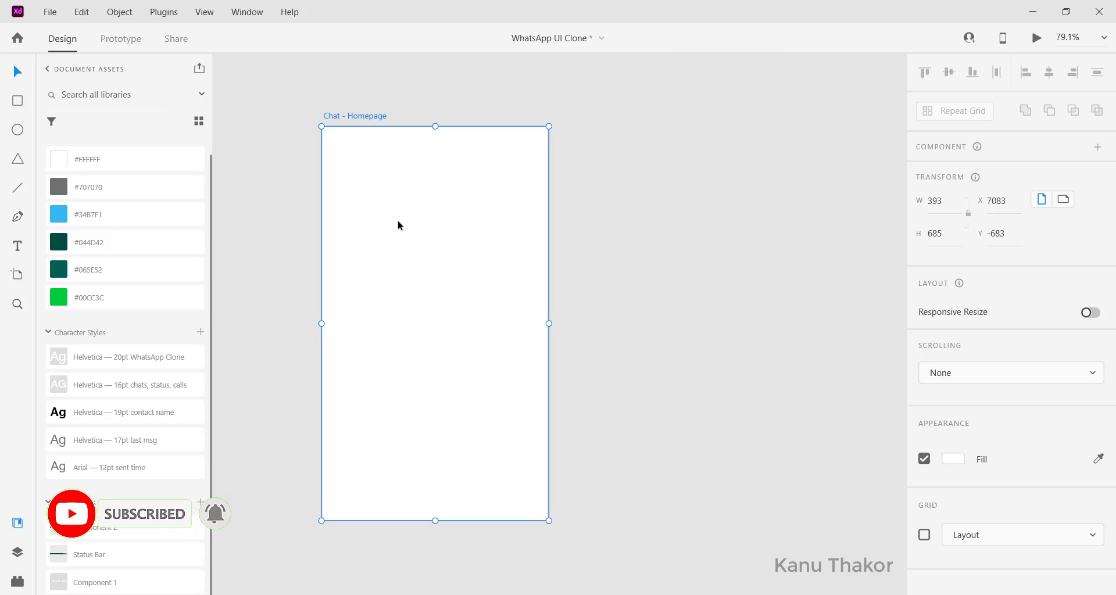
scroll(127, 447, down, 1)
scroll(133, 449, up, 1)
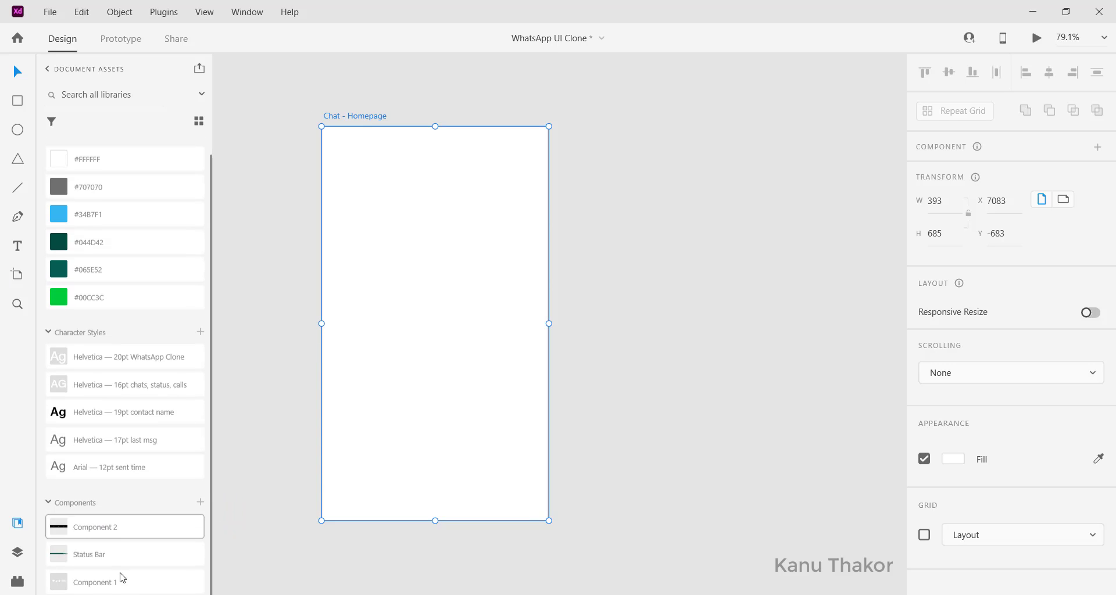
Place the Status Bar component at the top-left corner of the artboard, aligned to the top
click(104, 560)
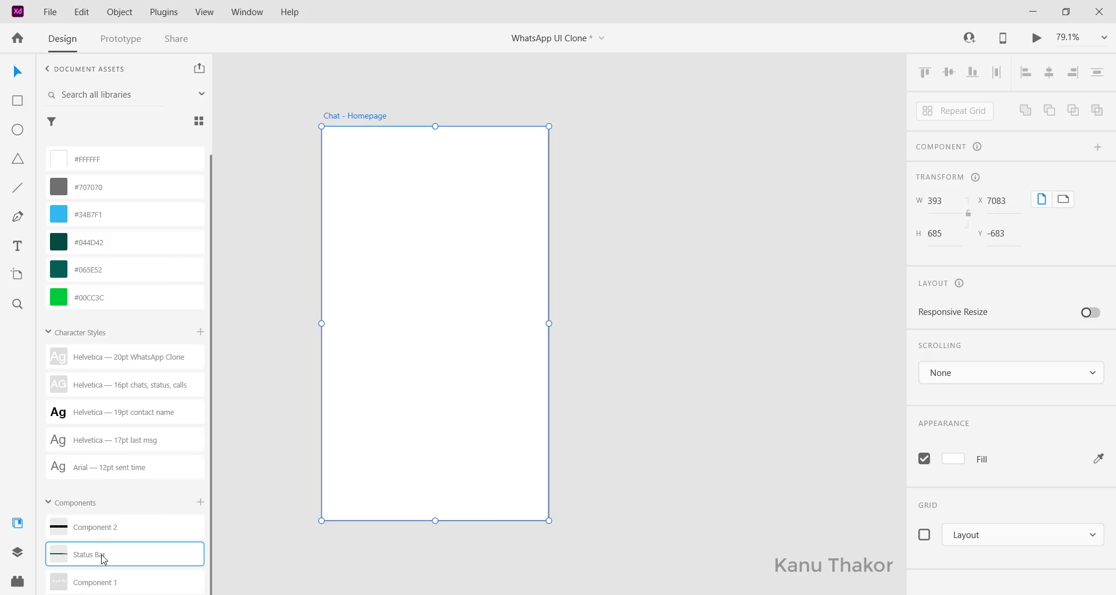
drag(198, 557, 424, 164)
drag(491, 173, 389, 152)
scroll(475, 155, up, 3)
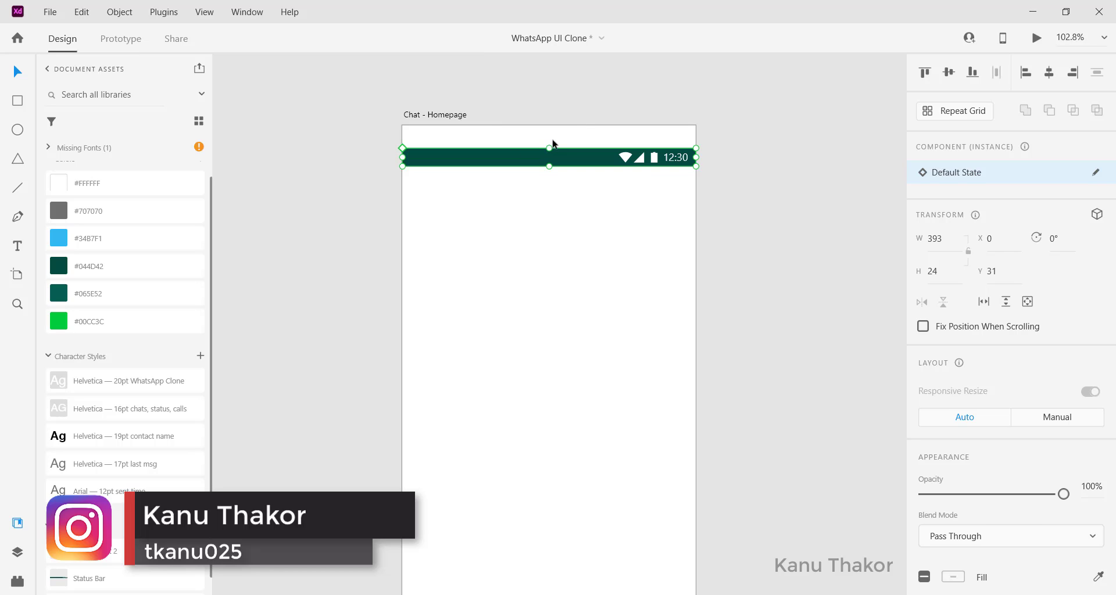
click(929, 76)
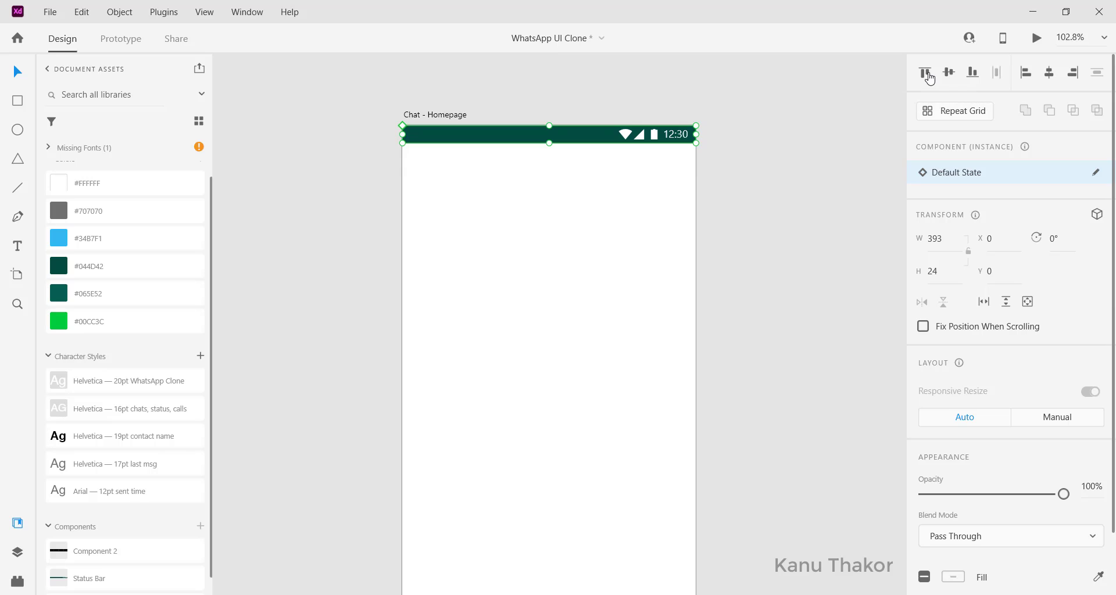
click(405, 218)
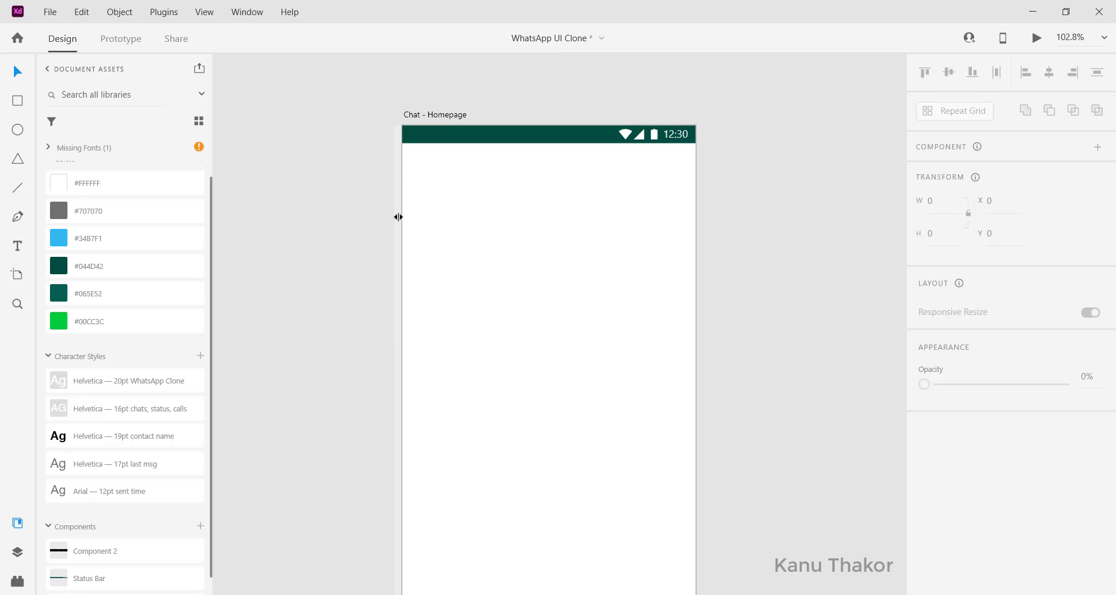
Add vertical guides inside the artboard's left and right edges, at x 23 and 372
drag(396, 220, 417, 220)
drag(695, 251, 681, 252)
scroll(681, 251, up, 5)
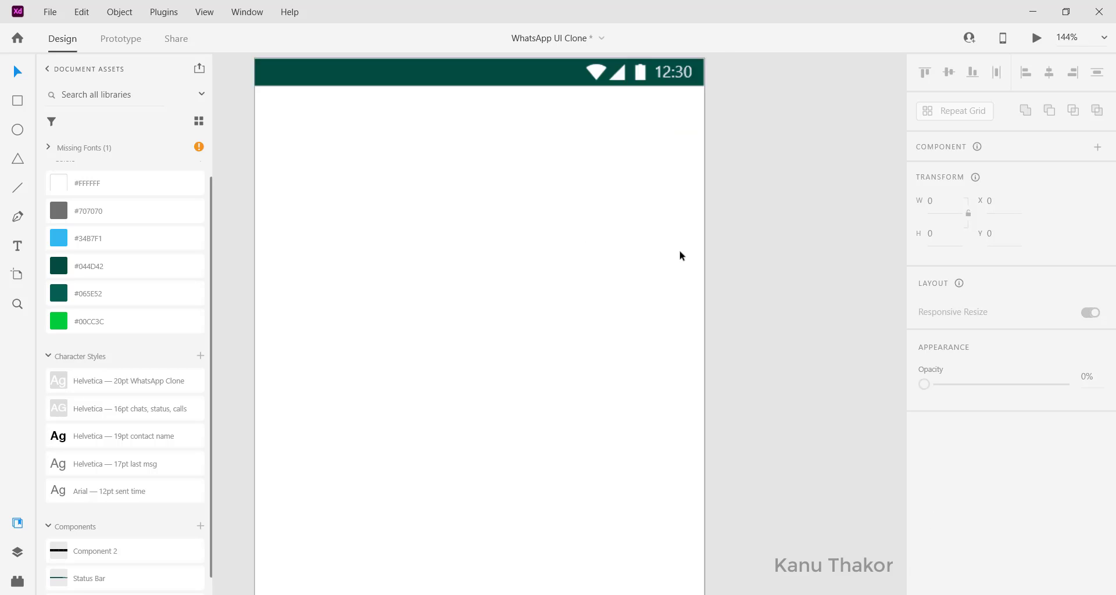
drag(681, 400, 682, 394)
scroll(683, 393, down, 6)
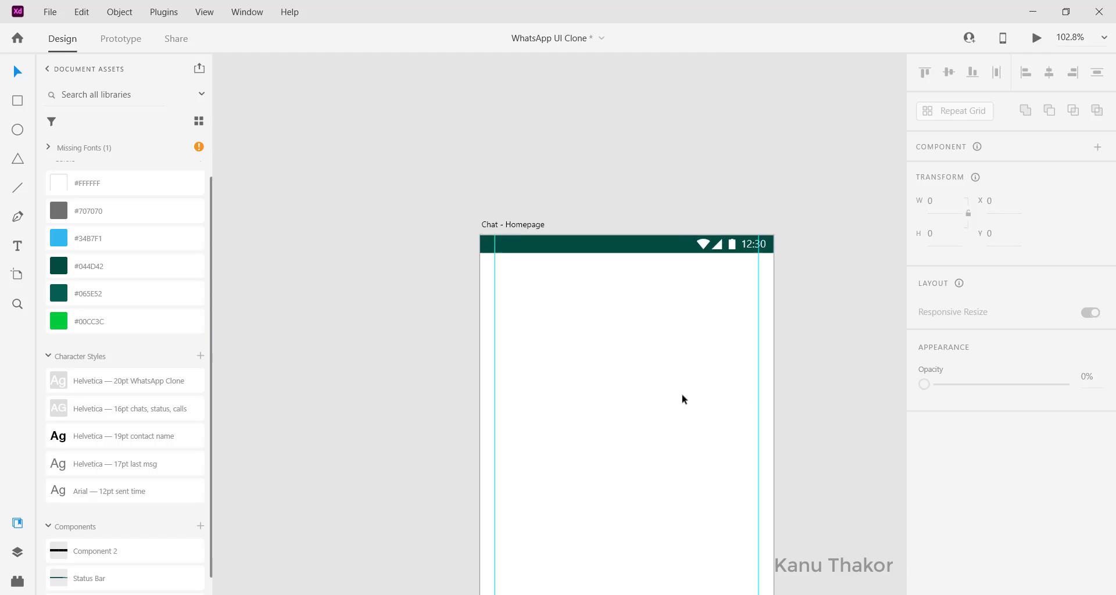
scroll(682, 393, up, 4)
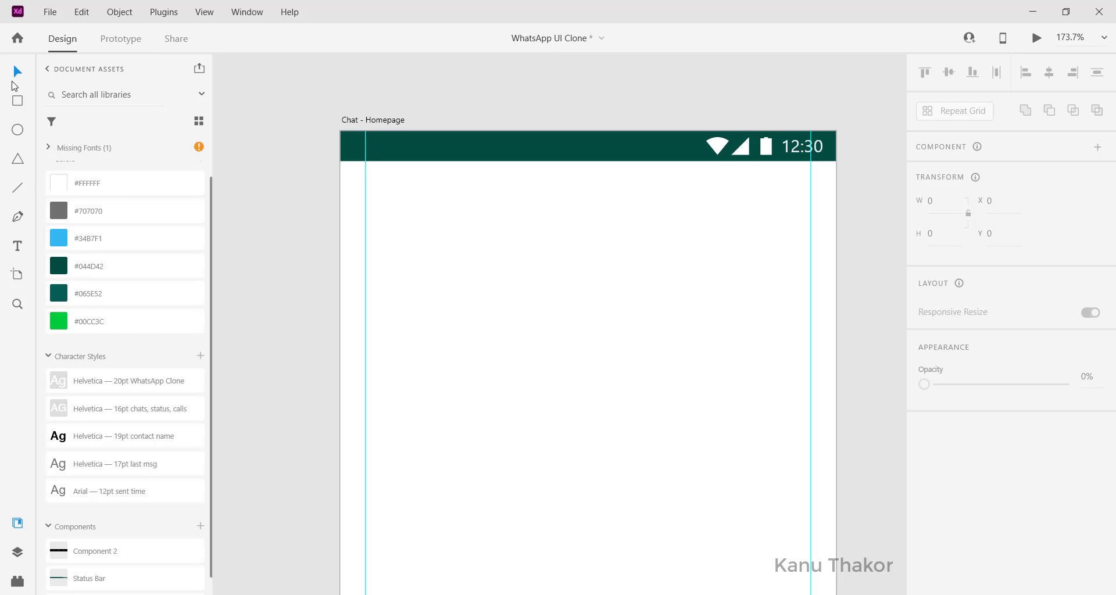
Draw a header rectangle across the artboard's top and set its height to 136
click(17, 104)
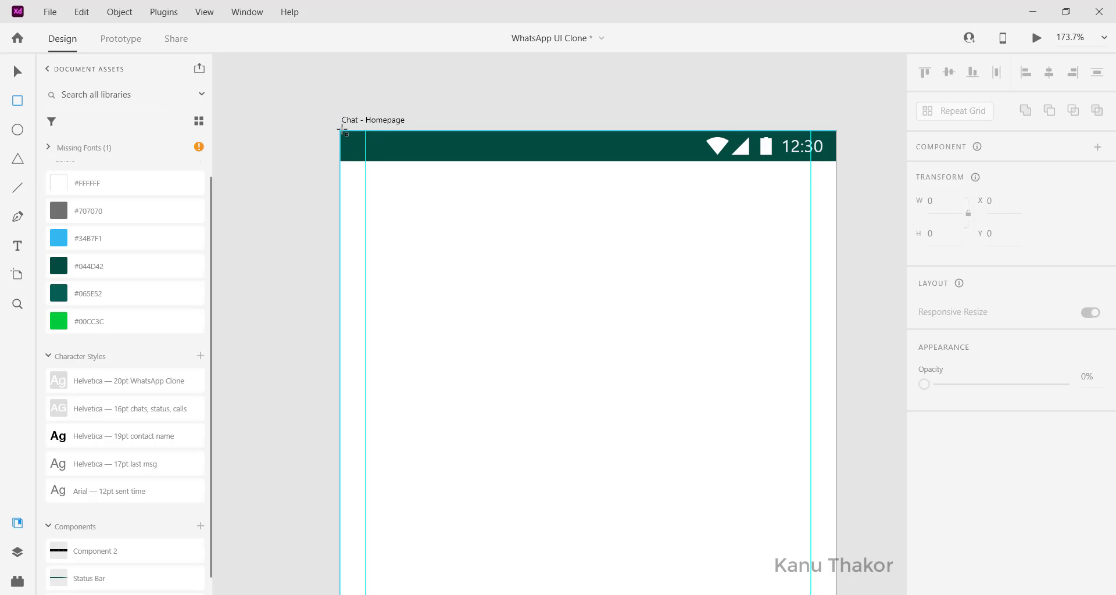
mouse_move(341, 132)
mouse_down()
mouse_move(850, 222)
mouse_move(738, 245)
mouse_move(781, 292)
mouse_move(779, 347)
mouse_up()
click(944, 238)
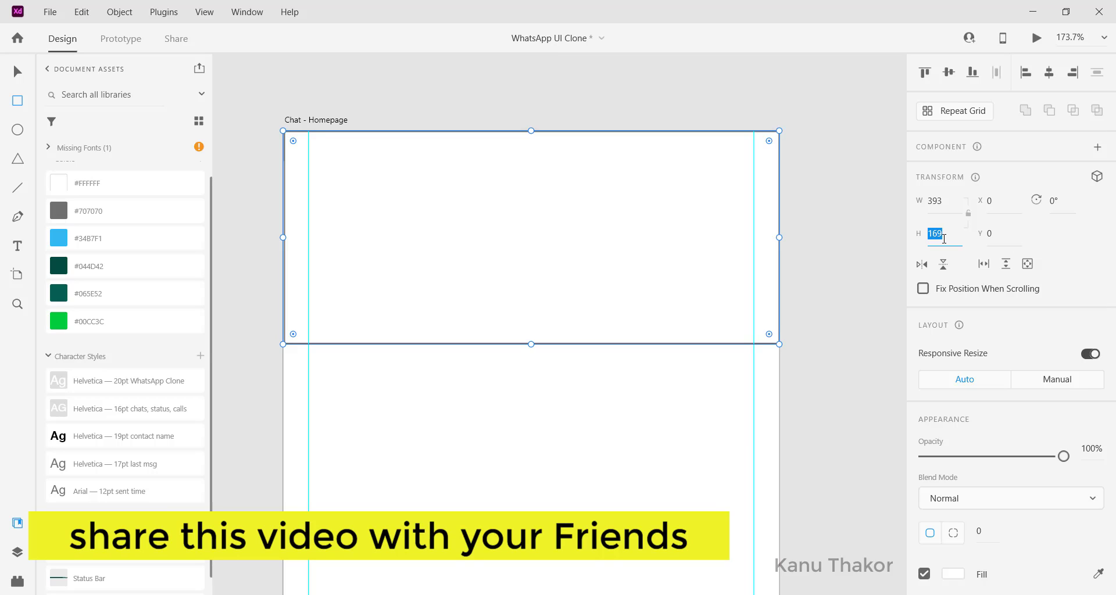
text(136)
key(Return)
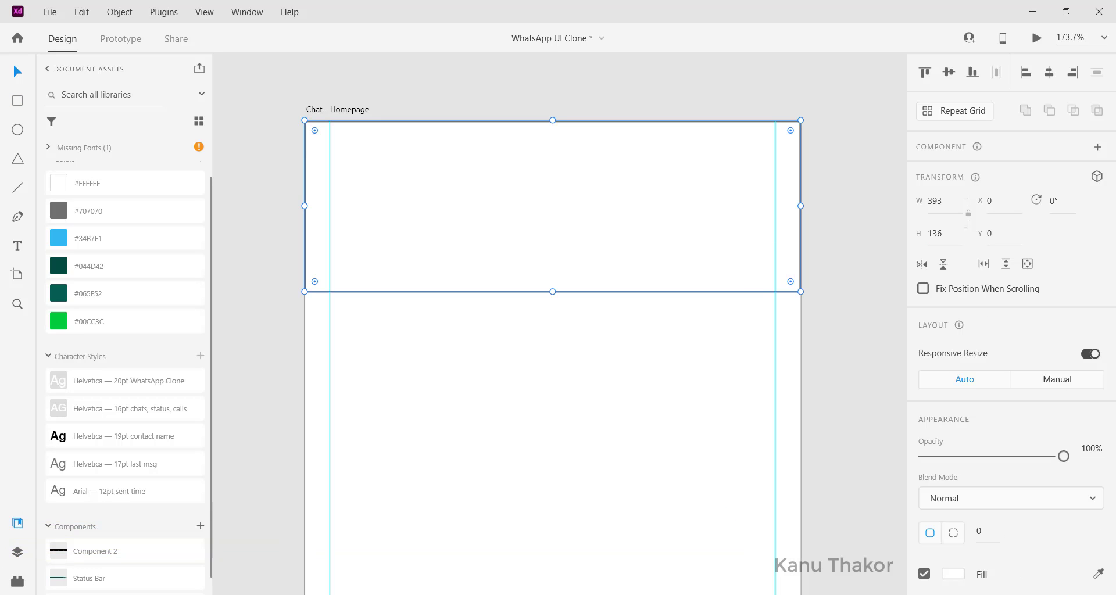
In Layers, move the Status Bar above Rectangle 1
click(18, 552)
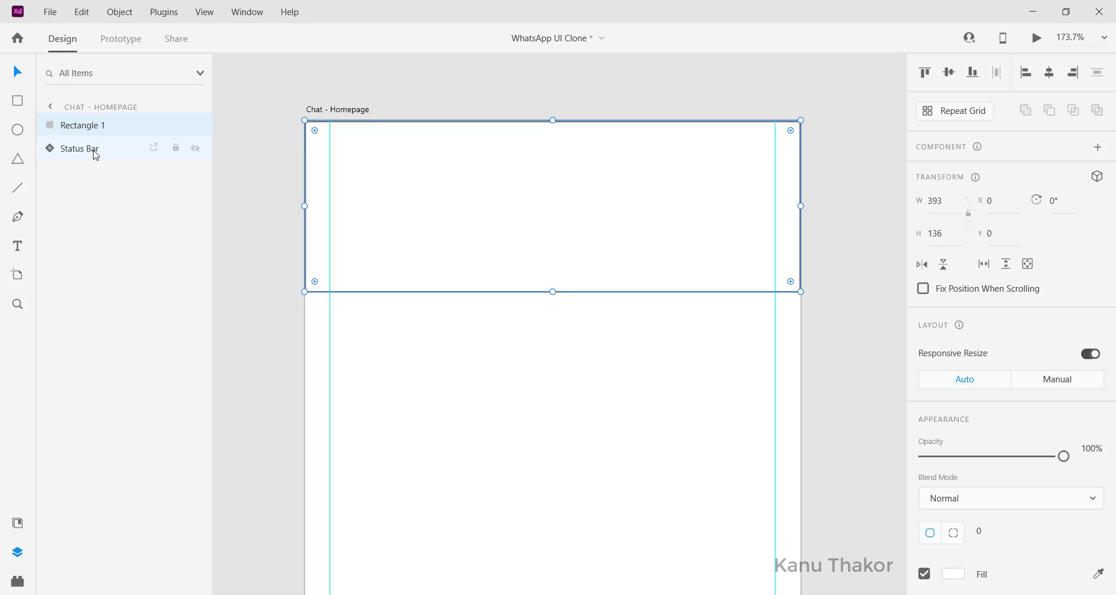
drag(96, 153, 95, 121)
click(582, 247)
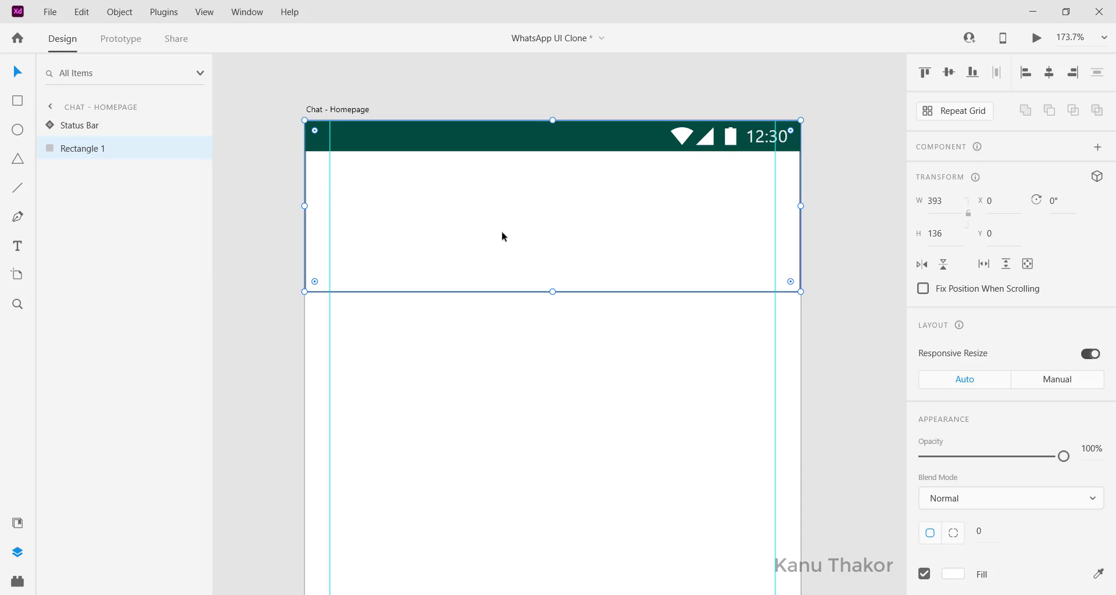
Remove the grey border from the header rectangle
scroll(710, 269, down, 2)
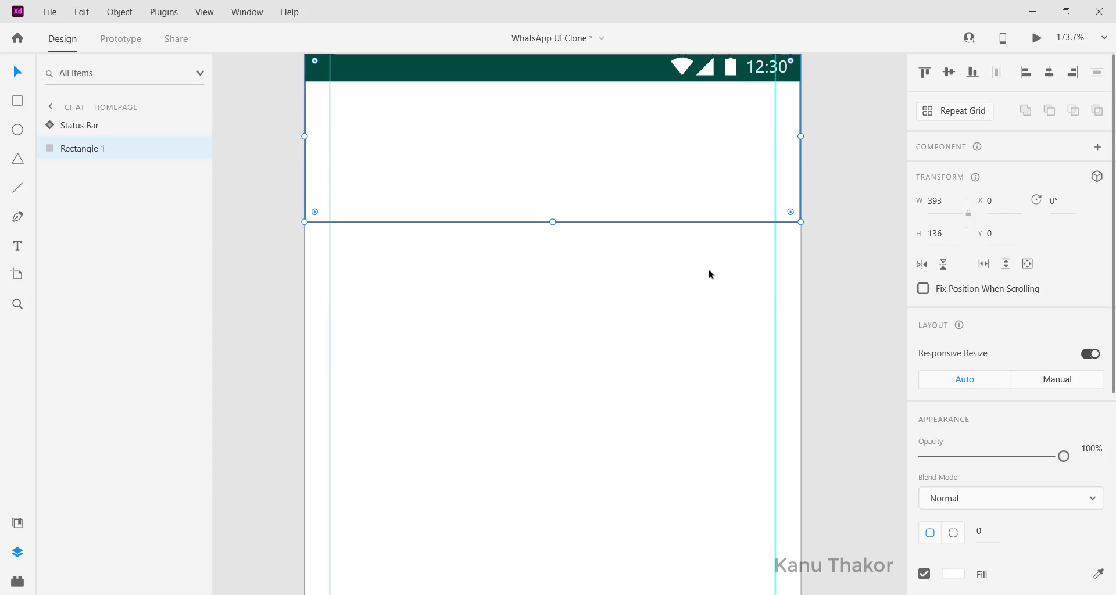
click(710, 269)
click(750, 192)
scroll(999, 349, down, 5)
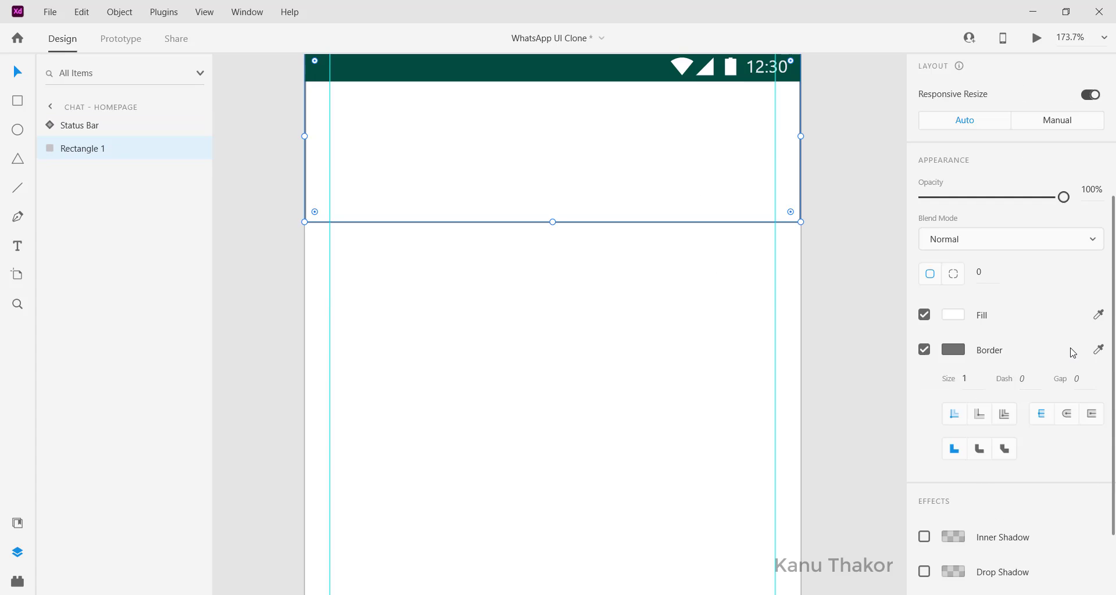
click(925, 281)
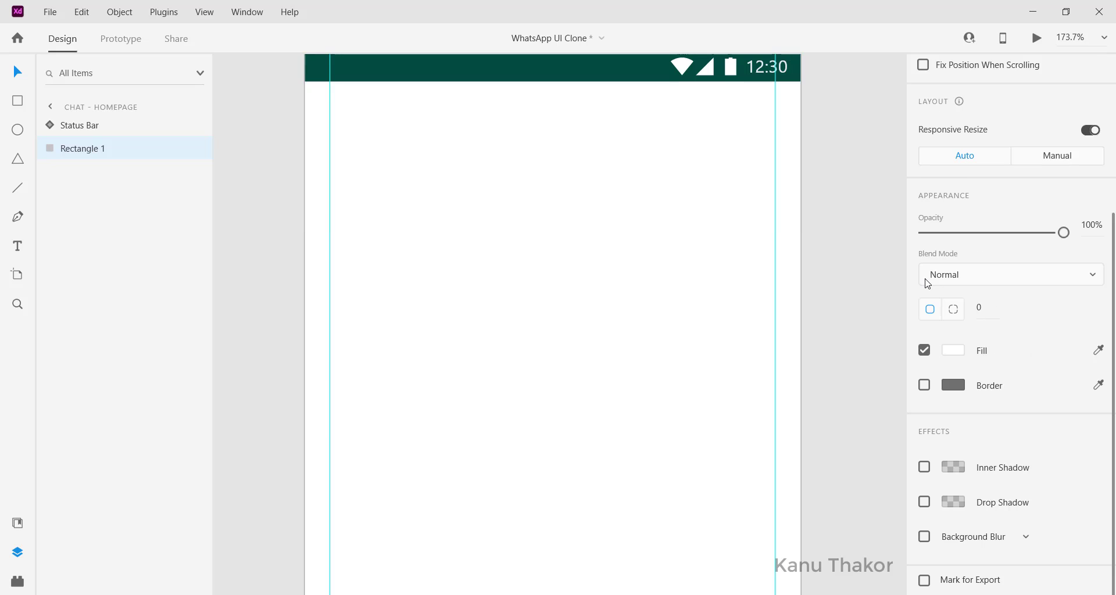
scroll(925, 305, up, 2)
scroll(678, 237, up, 2)
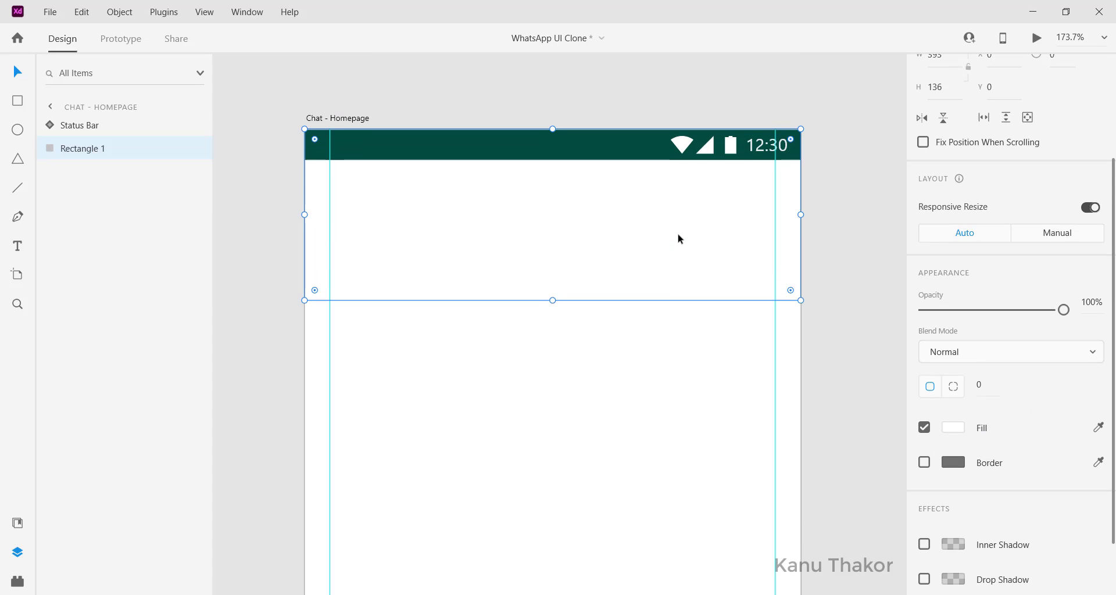
Fill the header rectangle with the teal #065E52 from the document colours
click(19, 526)
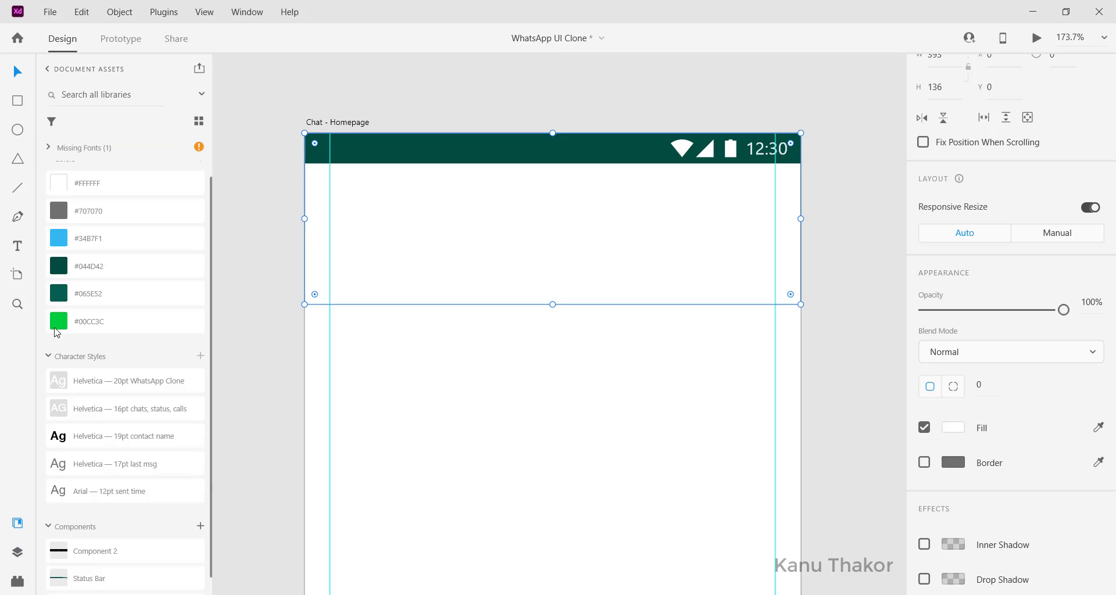
click(102, 294)
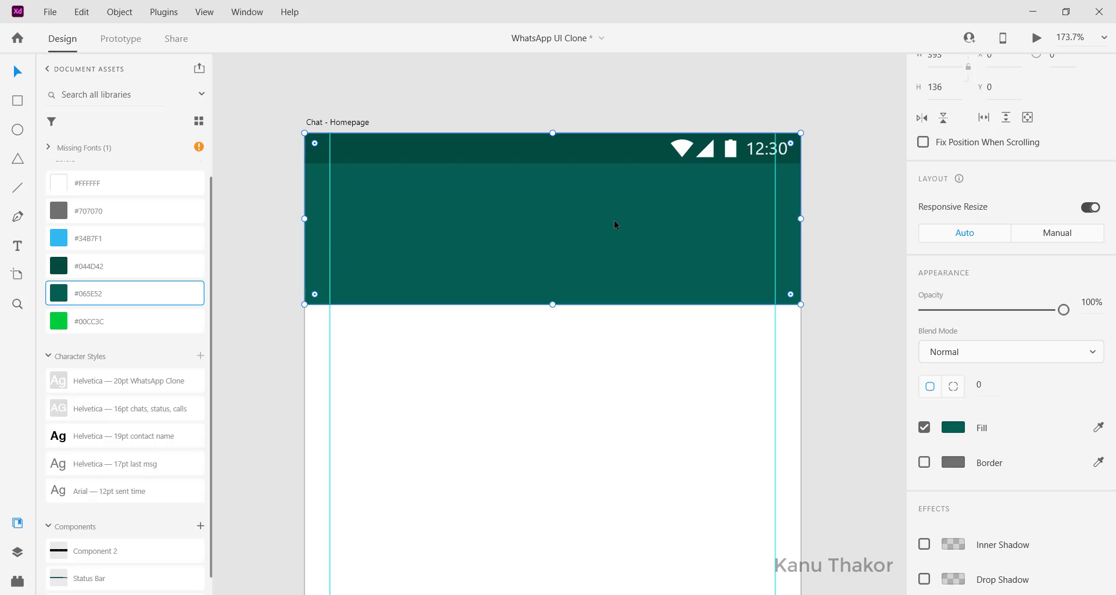
scroll(614, 220, down, 2)
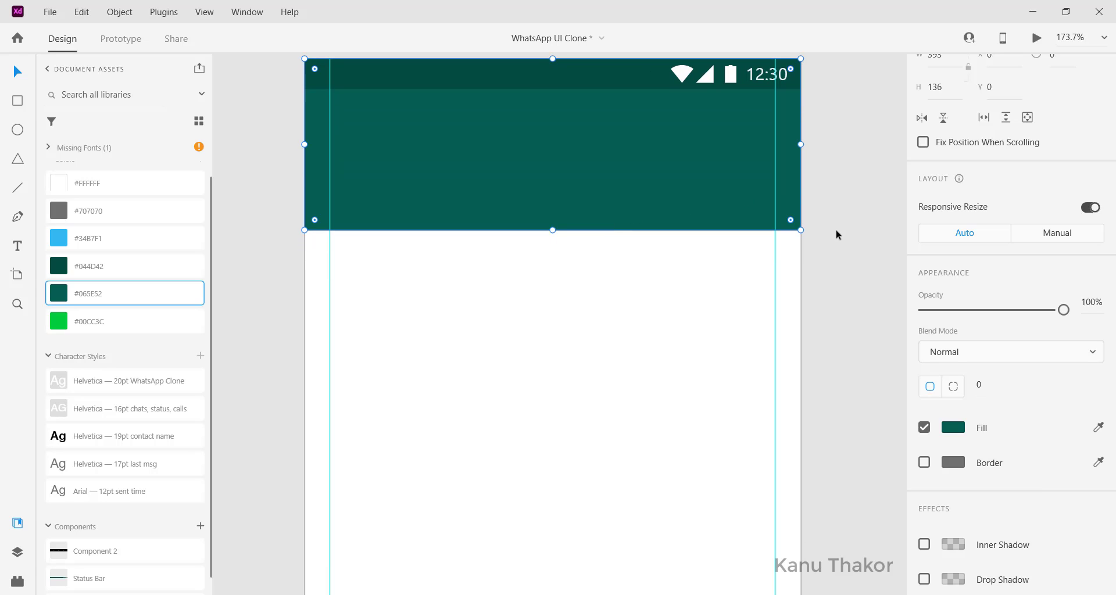
Give the teal header a drop shadow of X 0, Y 3, blur 6
click(807, 210)
click(655, 155)
scroll(1083, 431, down, 4)
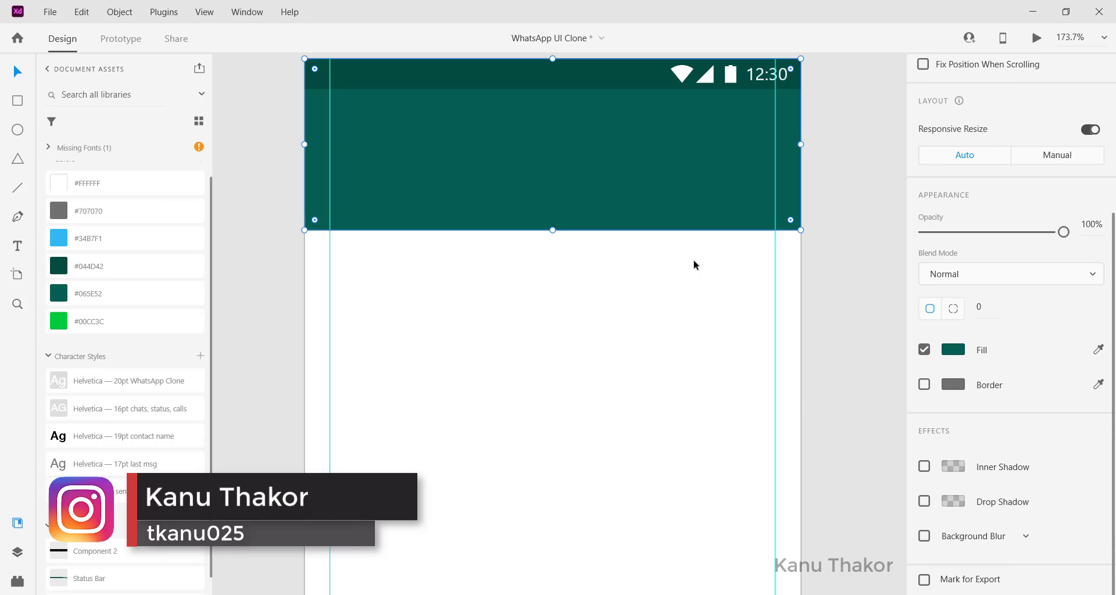
scroll(667, 237, up, 2)
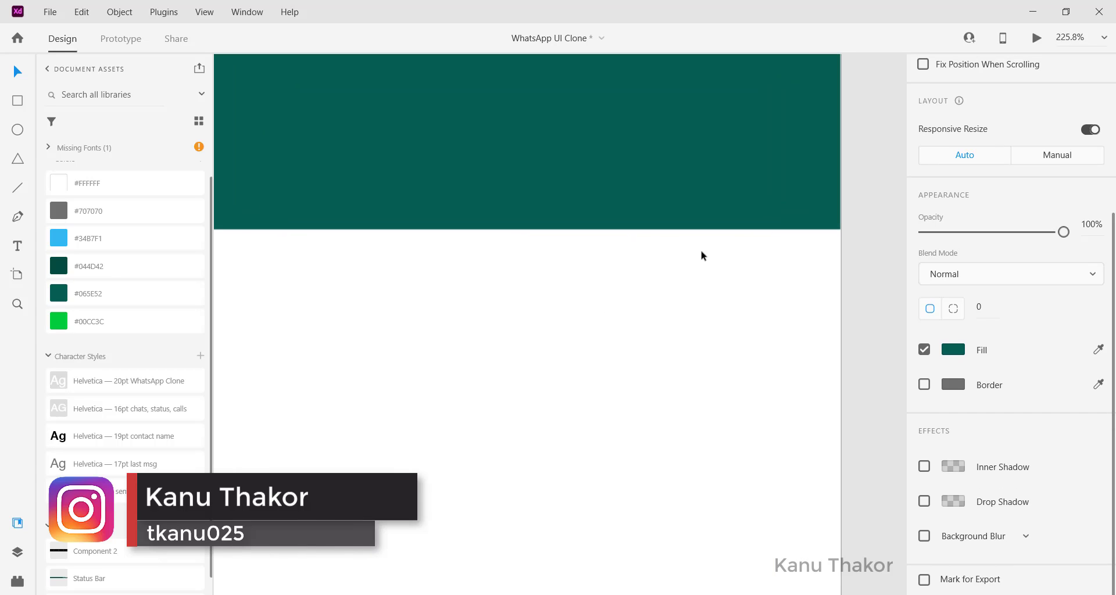
click(924, 501)
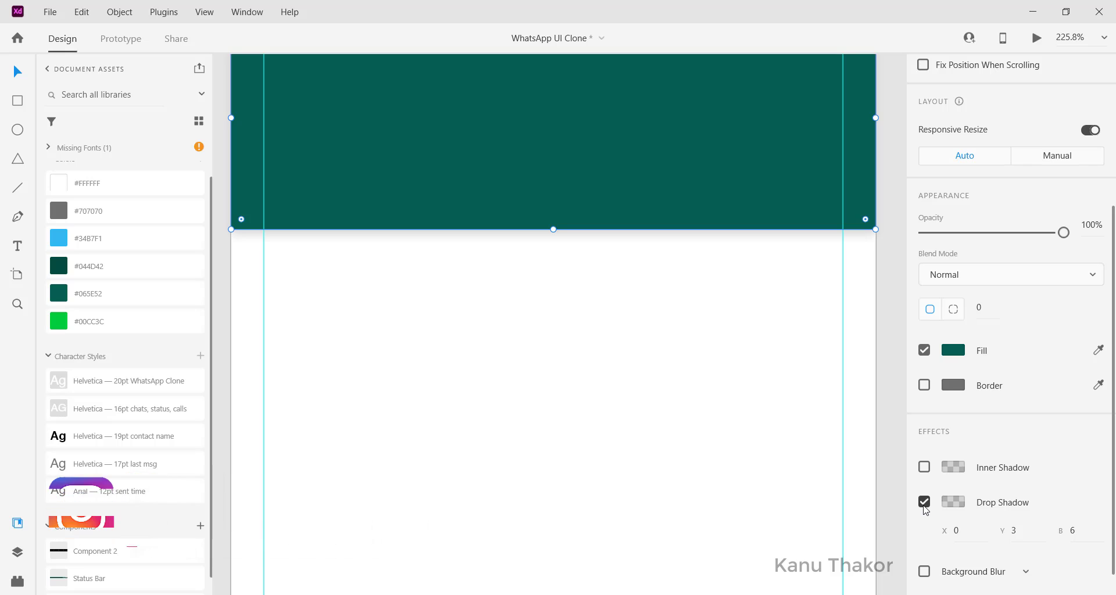
click(924, 503)
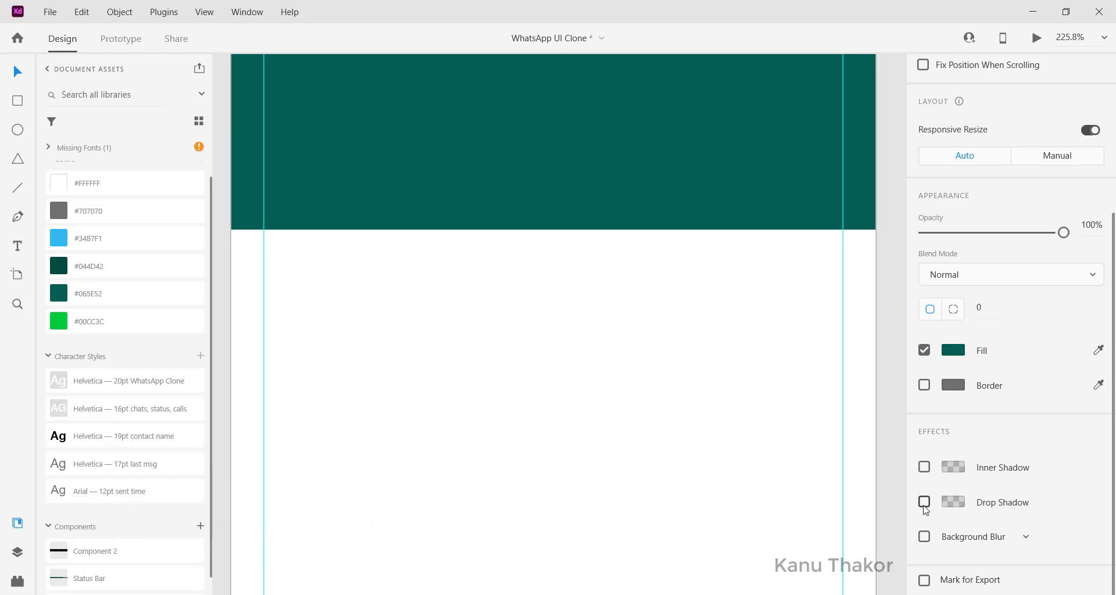
click(925, 502)
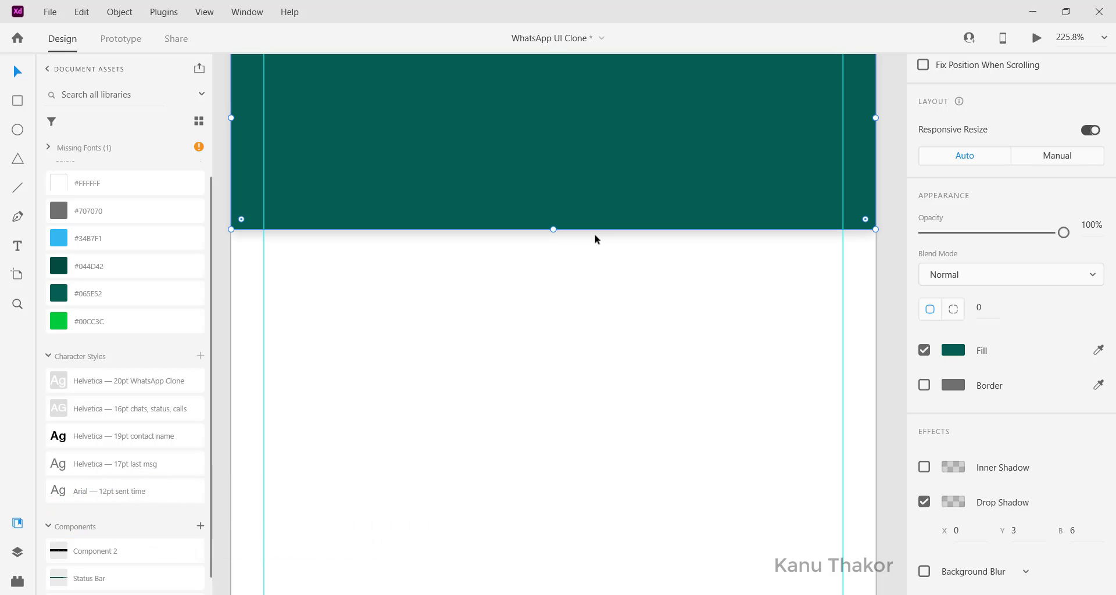
scroll(595, 234, down, 2)
scroll(595, 233, up, 2)
scroll(539, 225, right, 1)
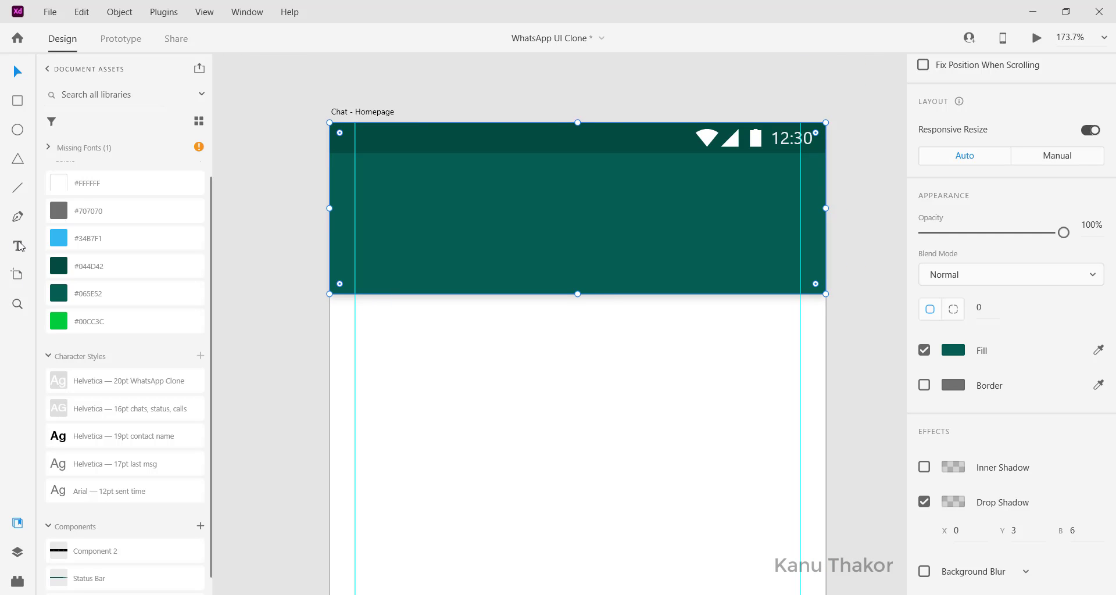
Add a text box reading 'WhatsApp Clone' inside the header
click(366, 187)
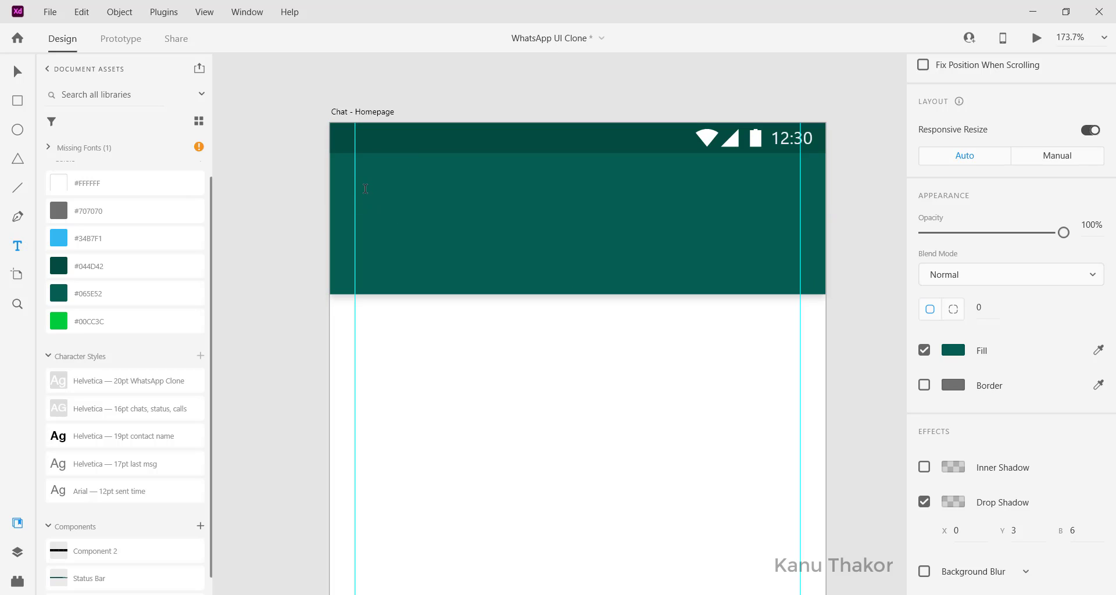
text(Wh)
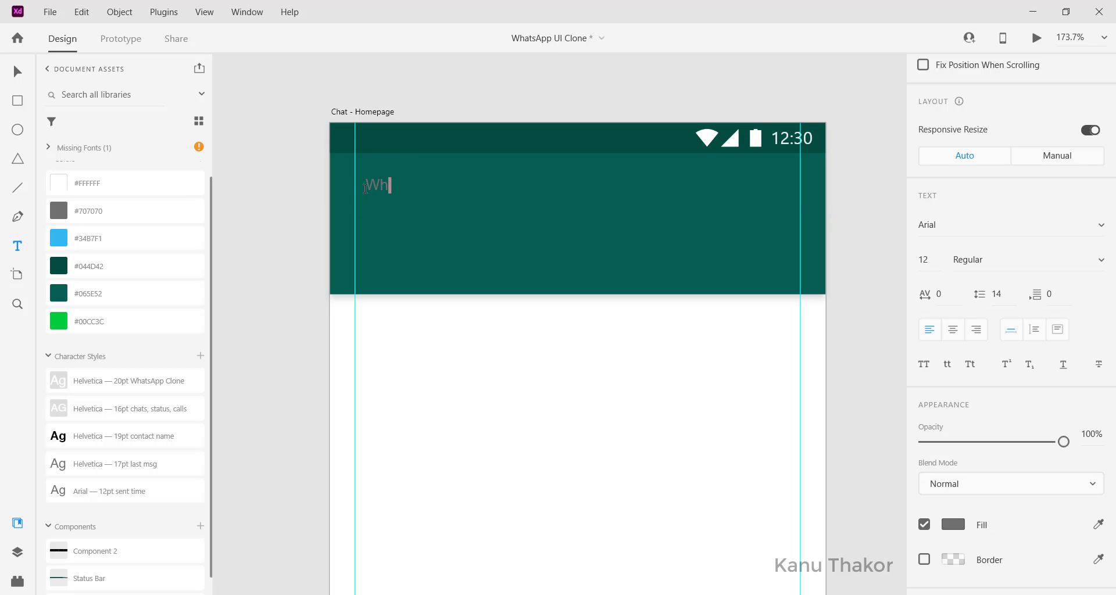
text(atsApp Clone)
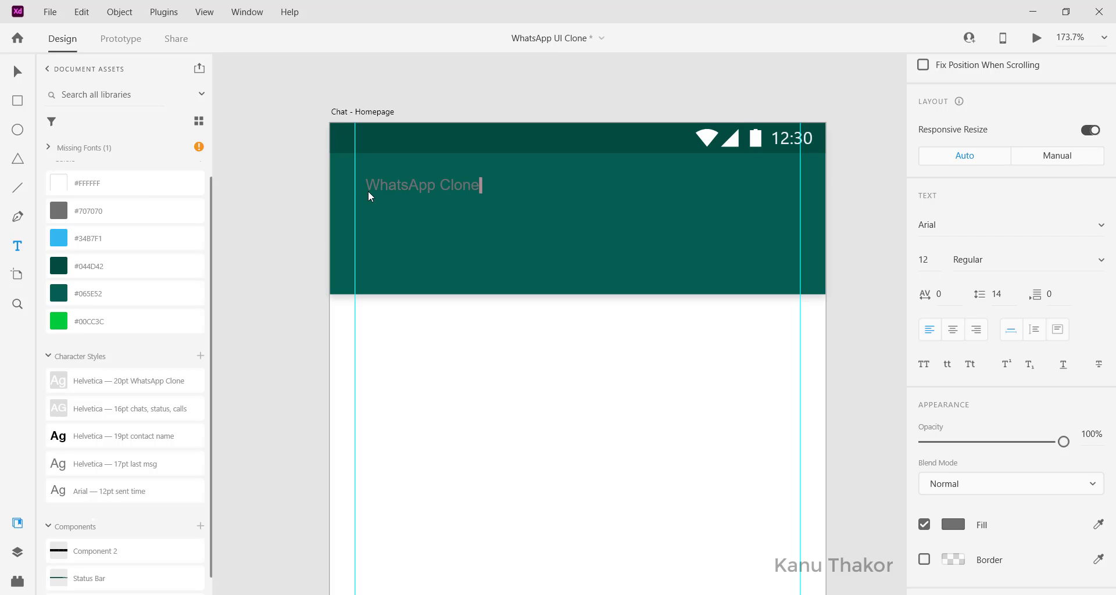
key(ctrl+a)
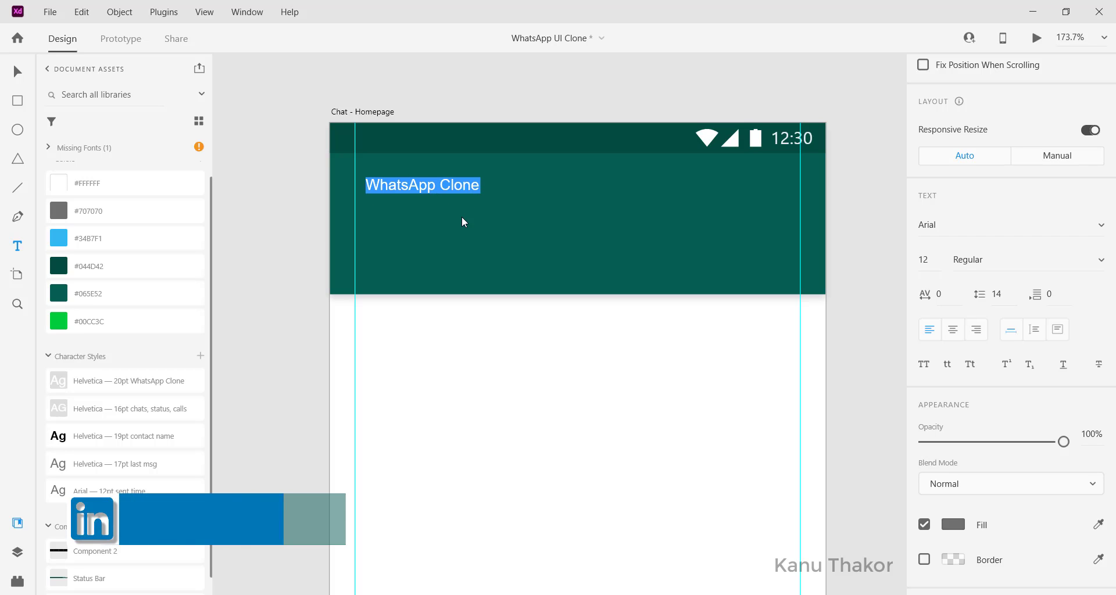
key(Escape)
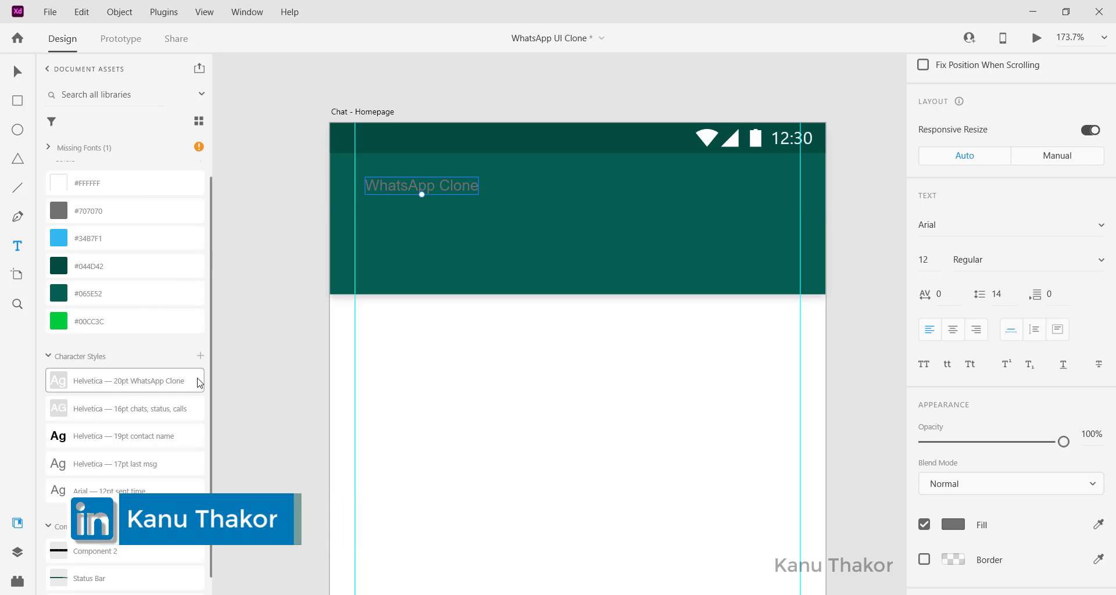
Apply the white Helvetica 20pt style to the title and line it up with the left guide
click(110, 388)
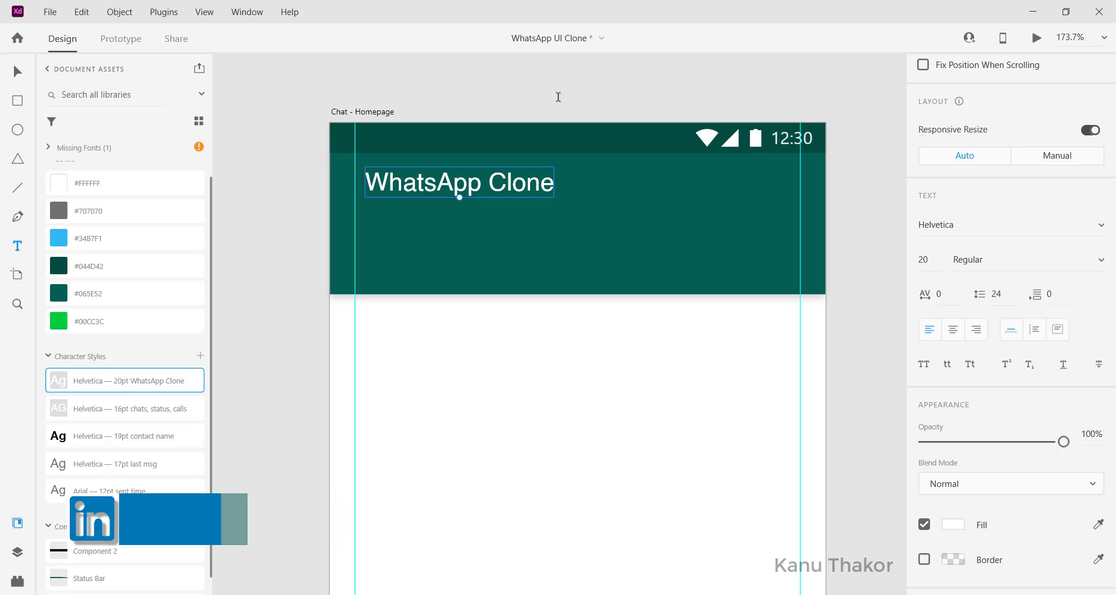
key(v)
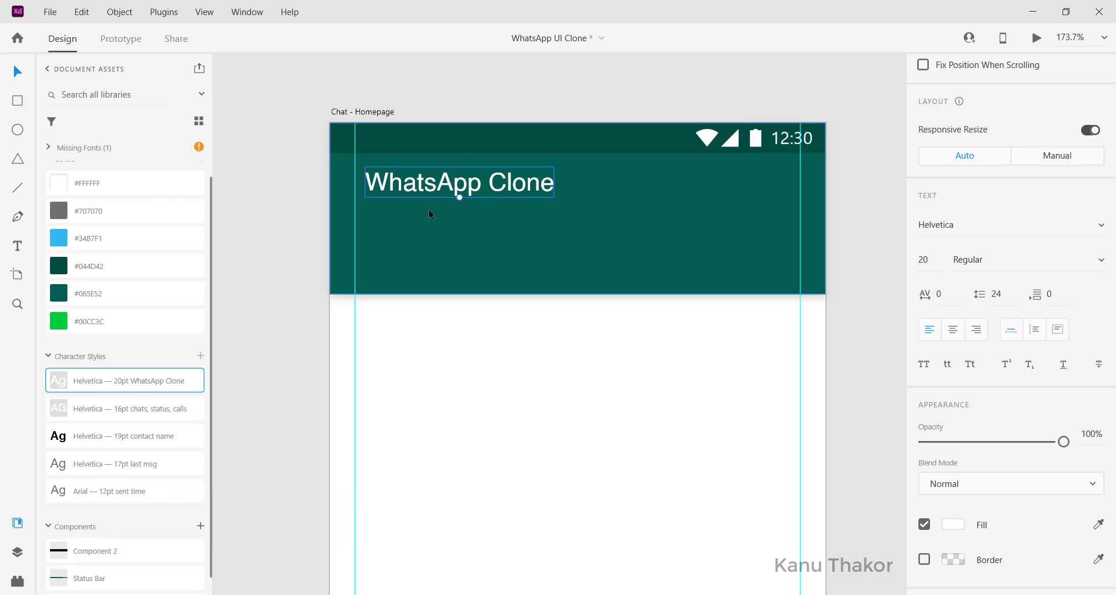
drag(442, 179, 433, 186)
Move the search and three-dot icons from the pasteboard into the header at X 315, Y 41
click(855, 250)
scroll(625, 260, down, 2)
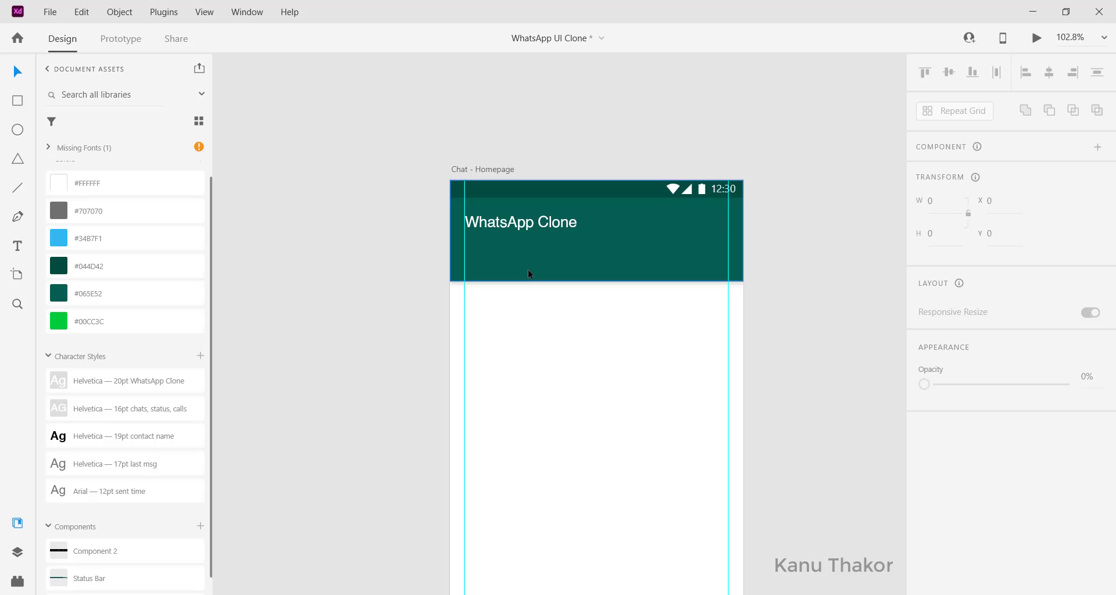
scroll(528, 270, up, 1)
scroll(473, 224, left, 2)
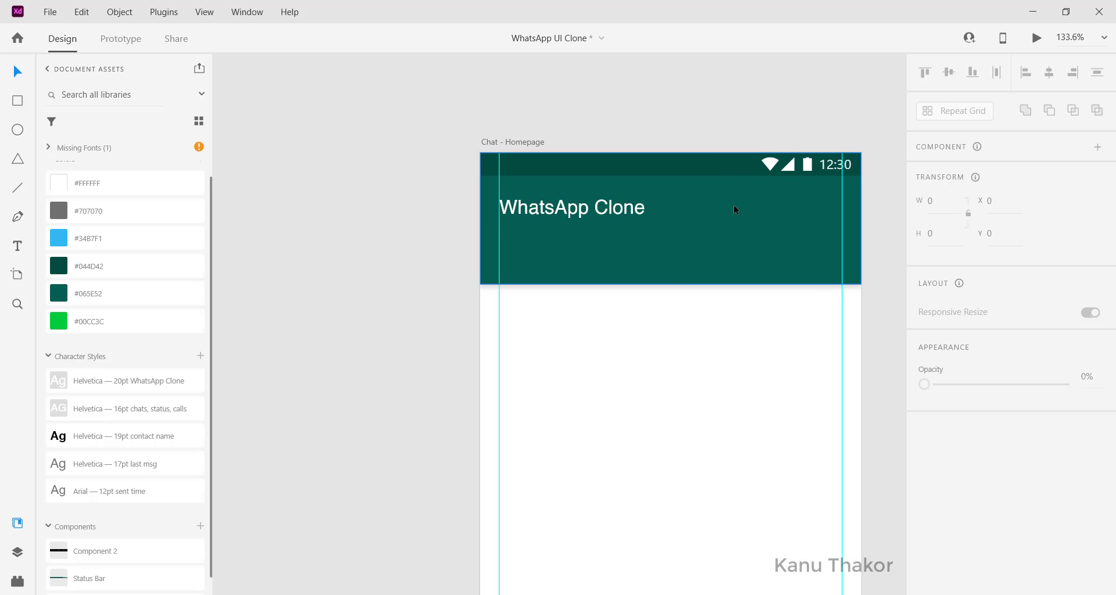
scroll(360, 288, left, 10)
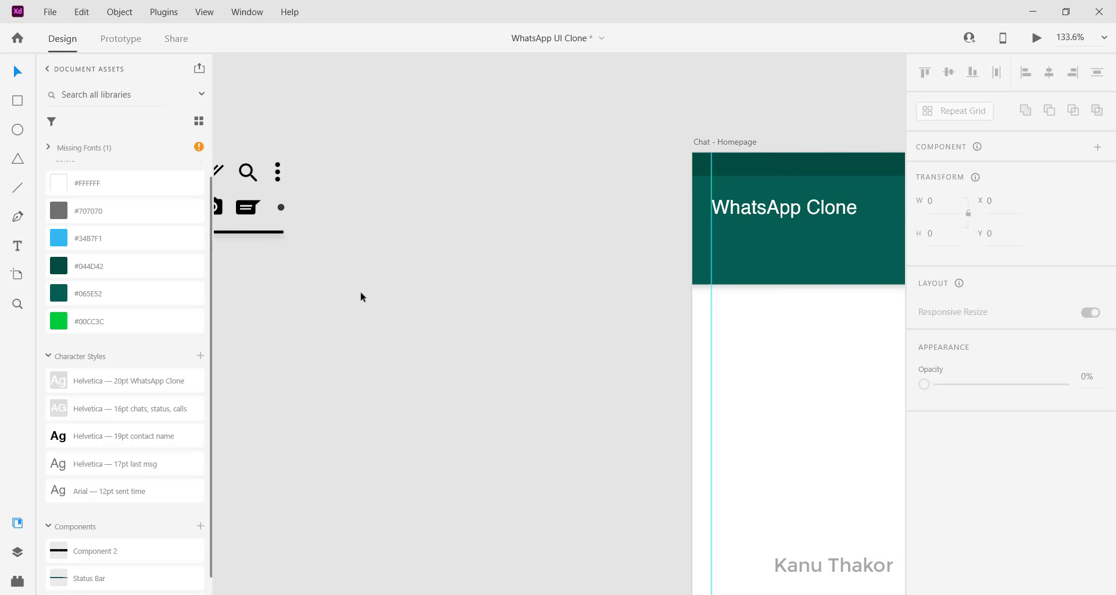
drag(334, 136, 697, 231)
scroll(641, 285, right, 10)
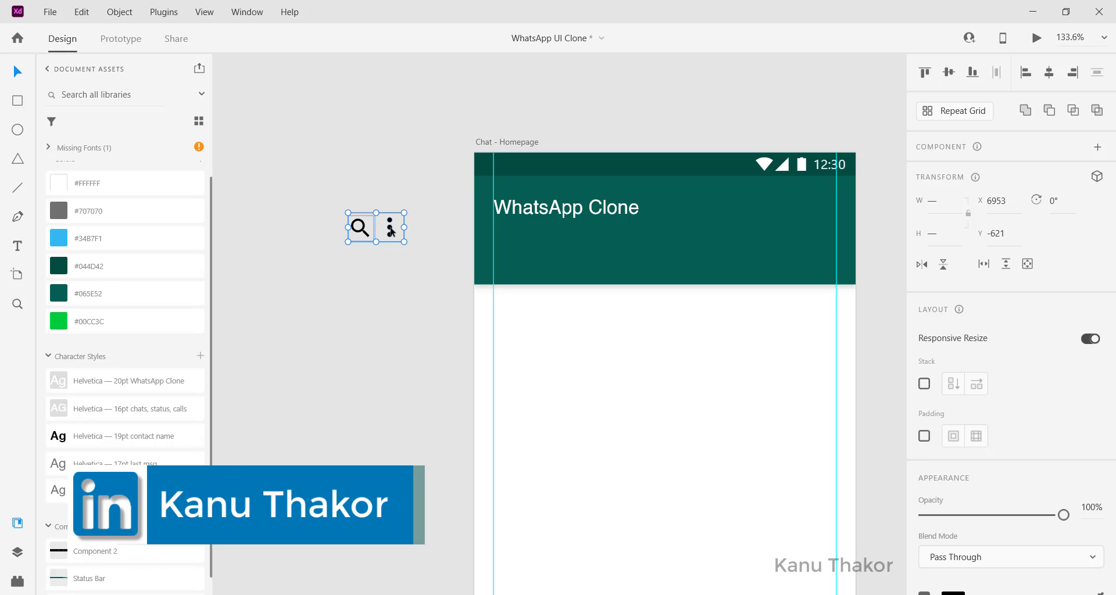
drag(391, 232, 824, 211)
scroll(824, 207, right, 5)
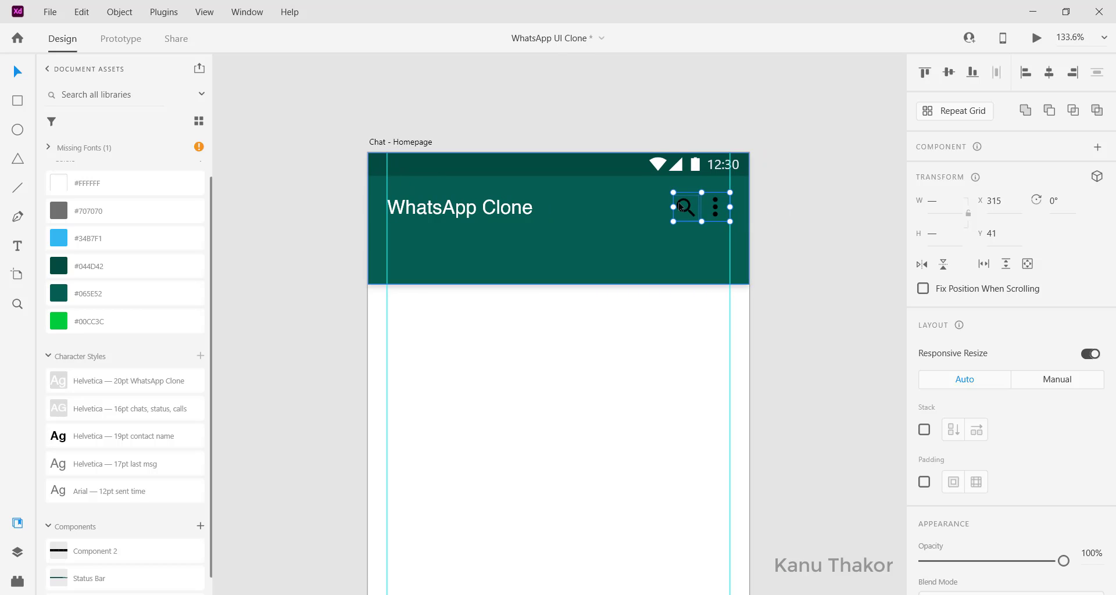
Recolour the three-dot and search icons white (#fff)
click(653, 203)
click(715, 207)
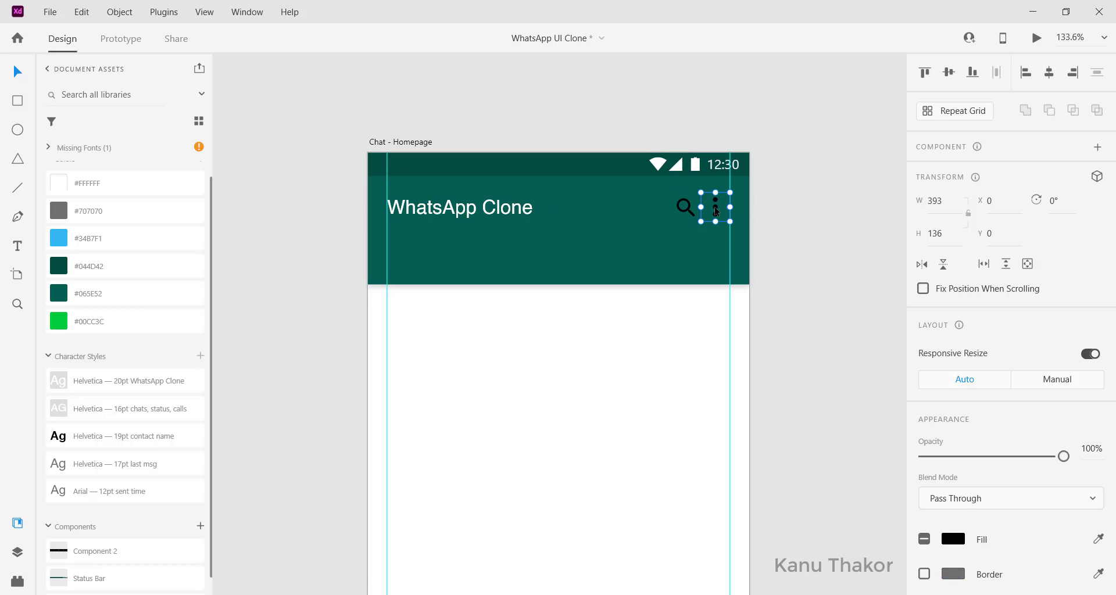
scroll(971, 504, down, 3)
click(958, 504)
text(fff)
key(Return)
click(686, 207)
scroll(972, 505, down, 3)
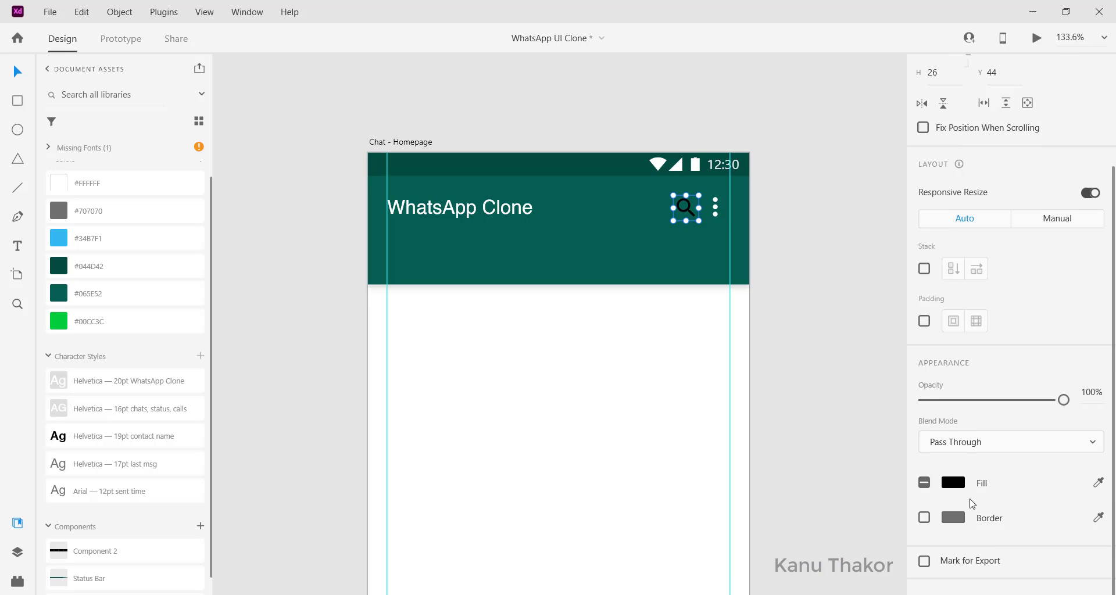
click(951, 502)
text(fff)
key(Return)
click(801, 212)
scroll(801, 212, up, 2)
scroll(802, 212, up, 1)
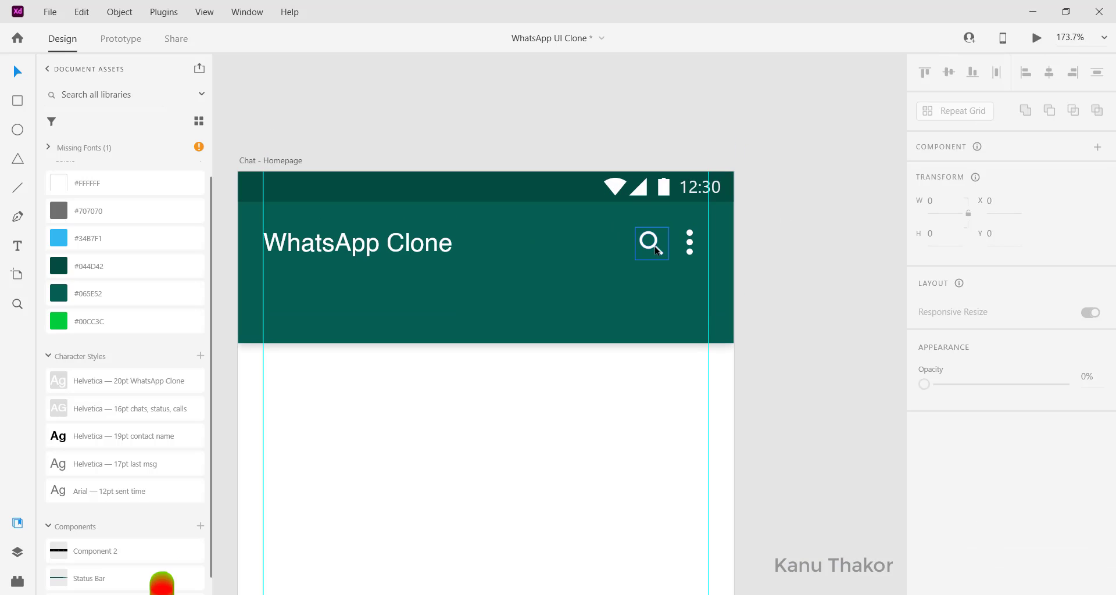
Nudge the search icon beside the dots, then align both icons and the title to their vertical middle
drag(655, 249, 657, 249)
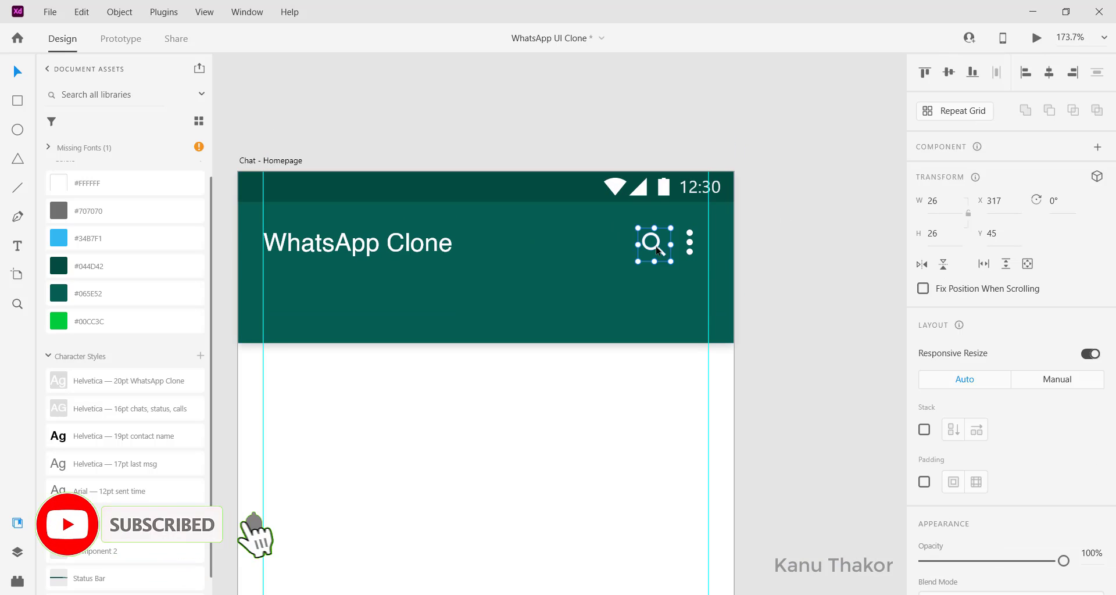
click(689, 249)
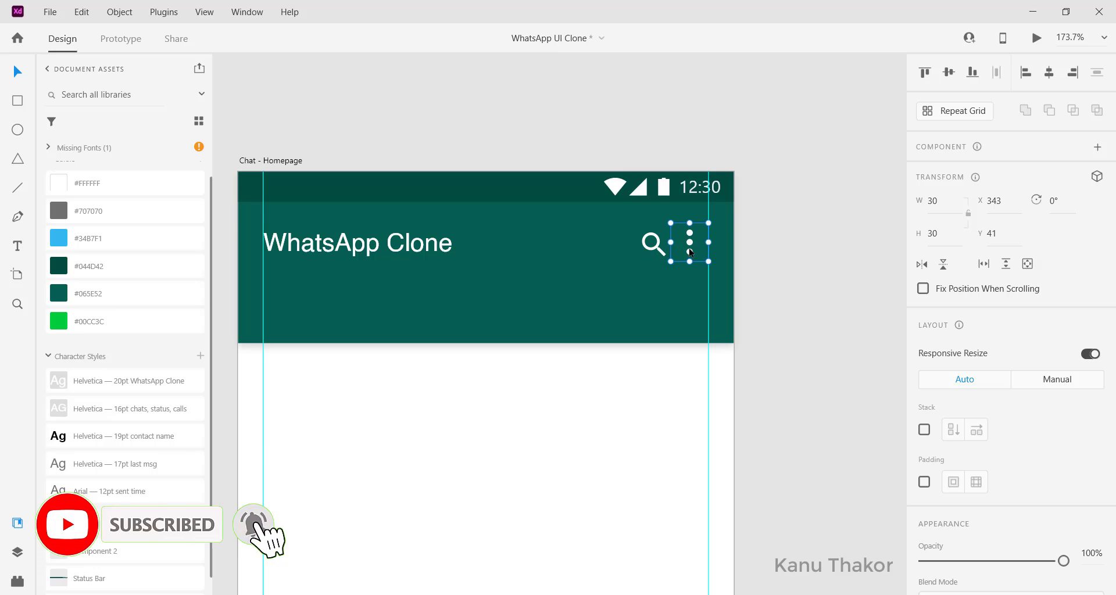
shift+click(653, 244)
shift+click(419, 246)
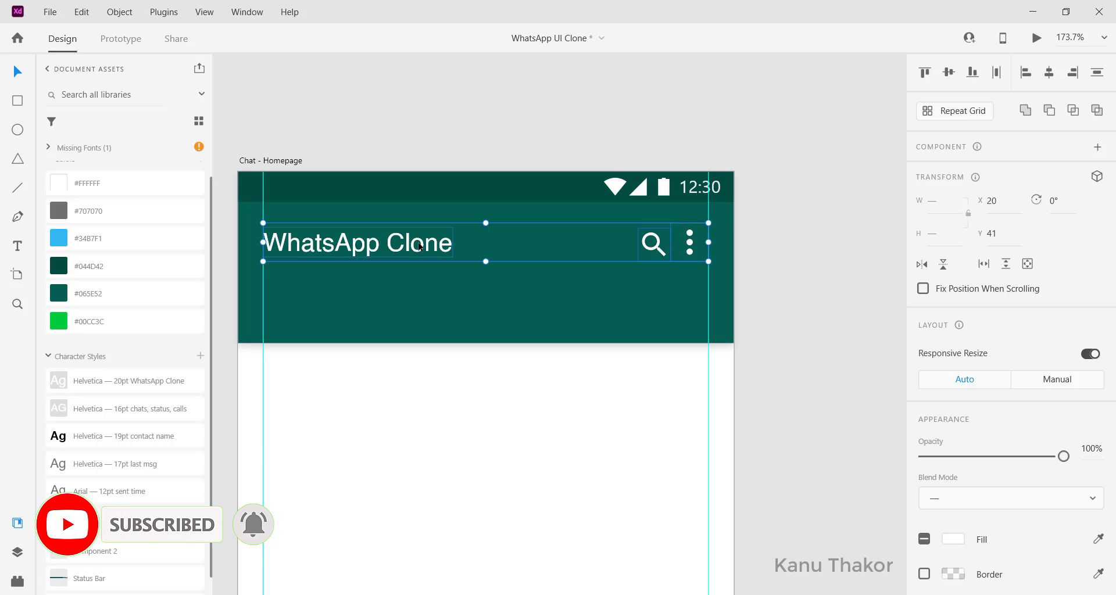
click(950, 74)
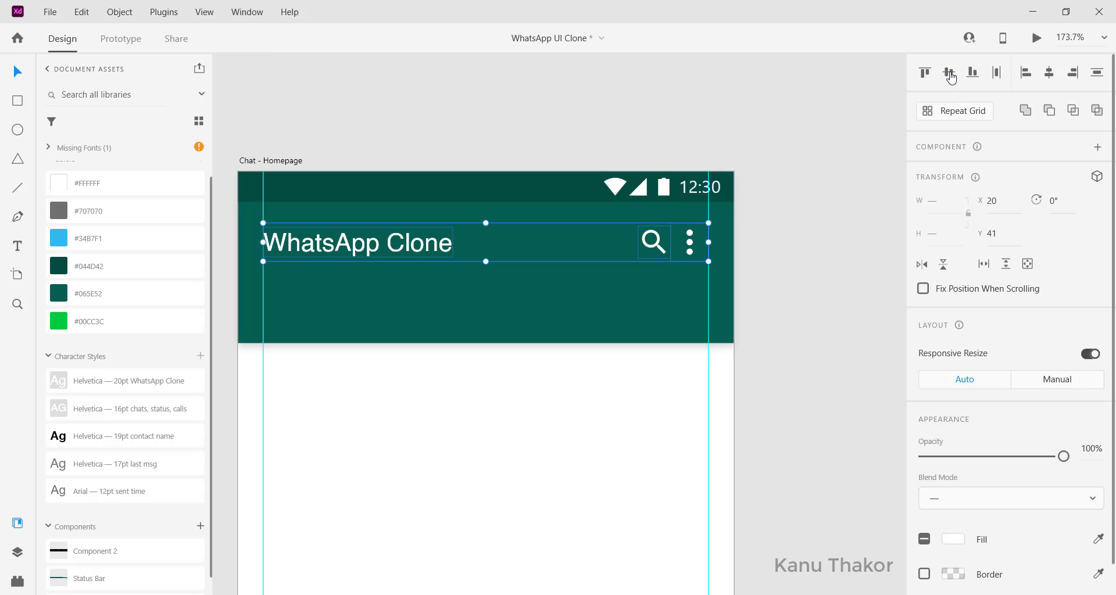
click(827, 271)
scroll(826, 271, left, 1)
scroll(826, 271, left, 2)
click(825, 270)
scroll(826, 269, right, 2)
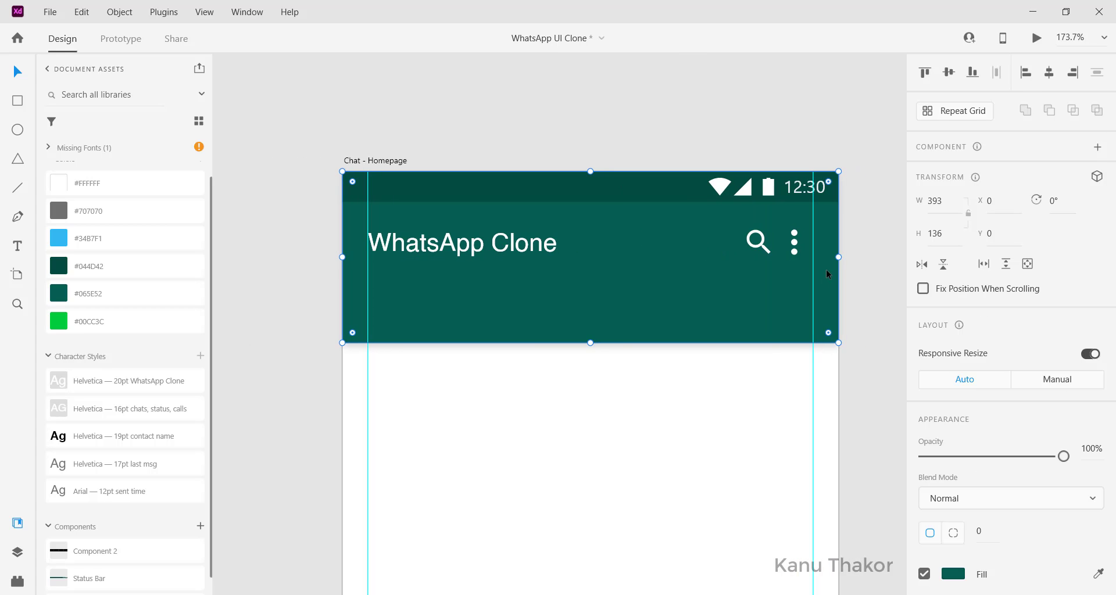
click(254, 342)
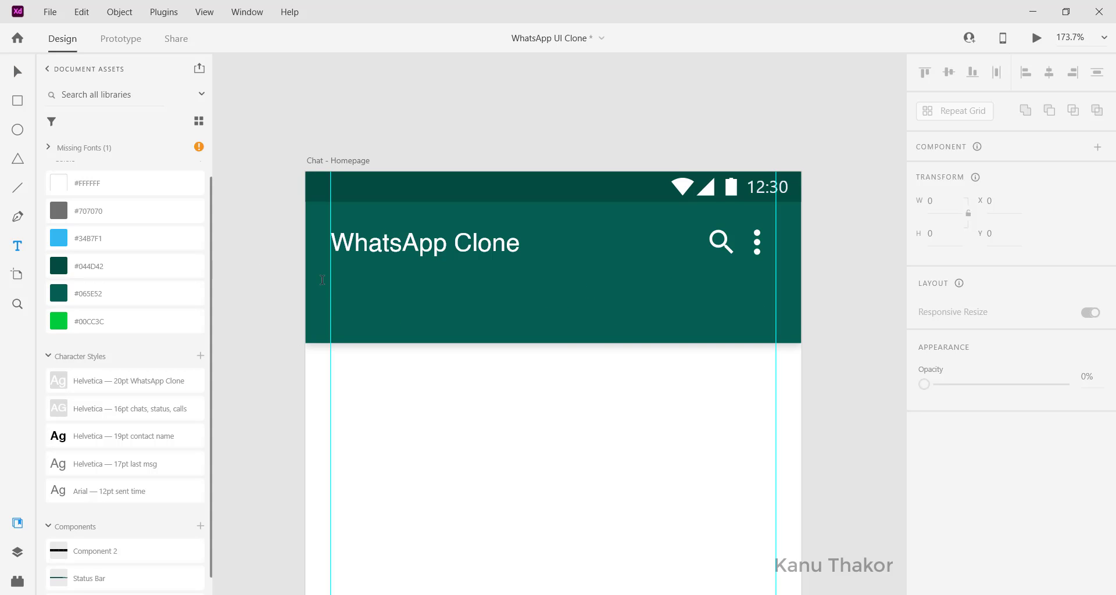
Add a CHATS label in the header's lower strip with the 16pt chats/status/calls style
click(375, 331)
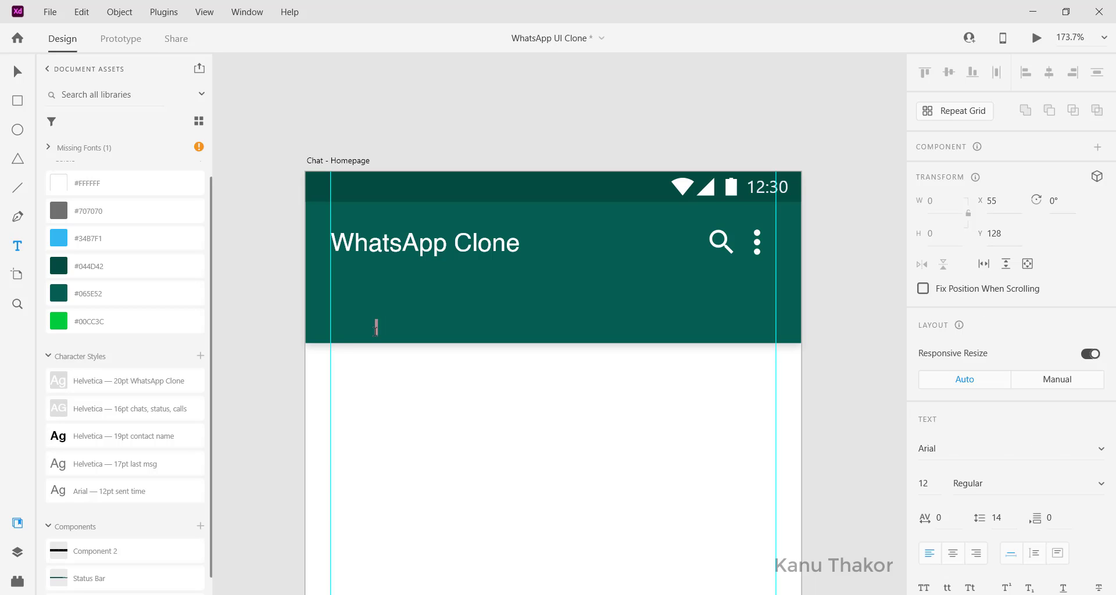
text(Chats)
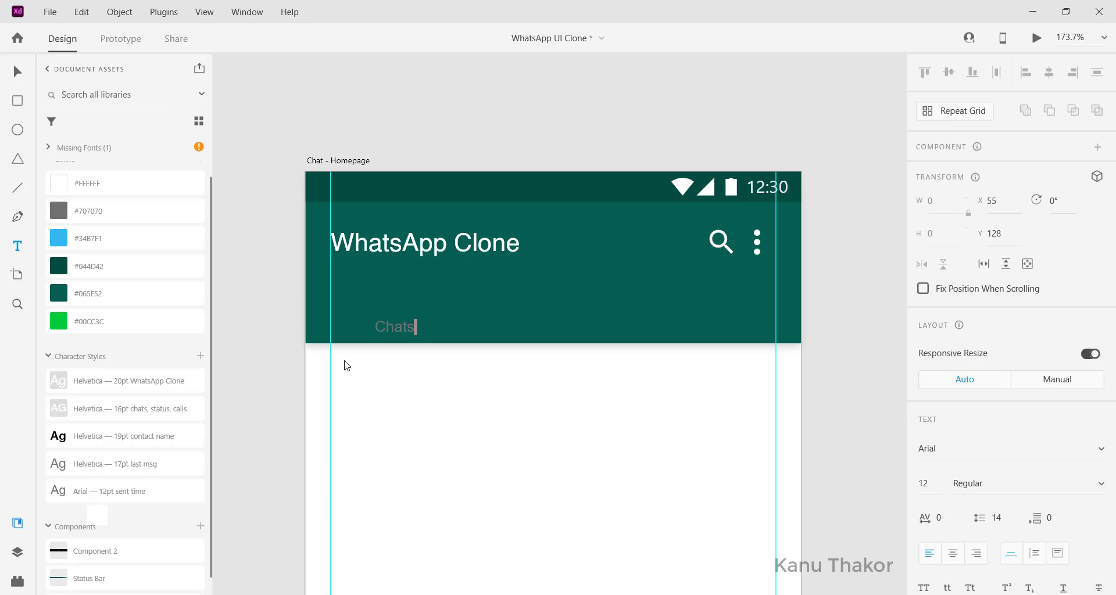
key(Escape)
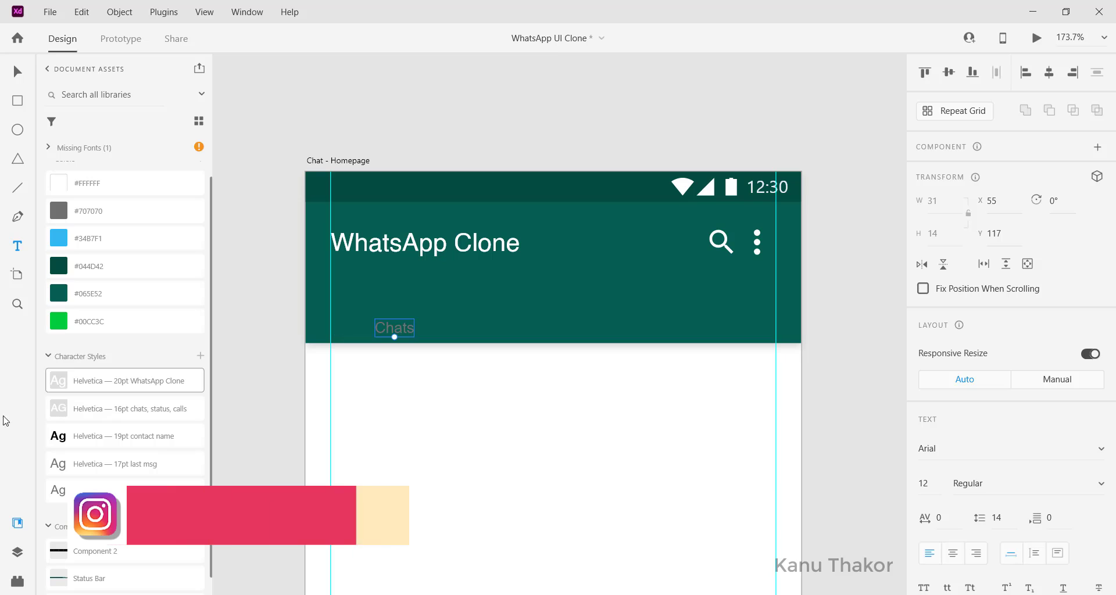
click(134, 417)
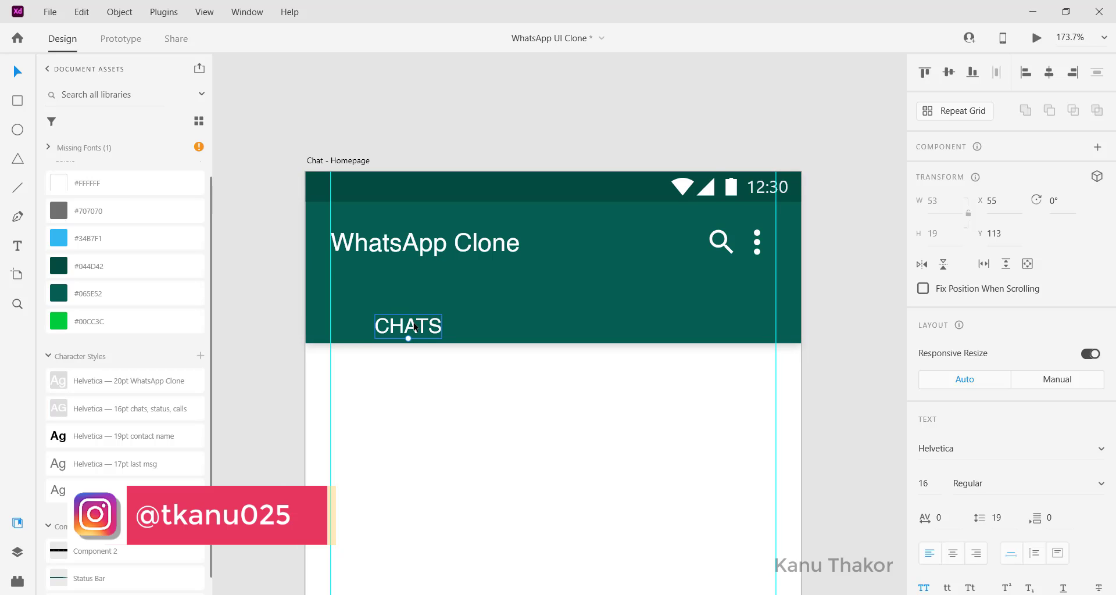
drag(415, 328, 415, 322)
Duplicate the label to the right as STATUS and CALLS, evenly spaced
key(alt)
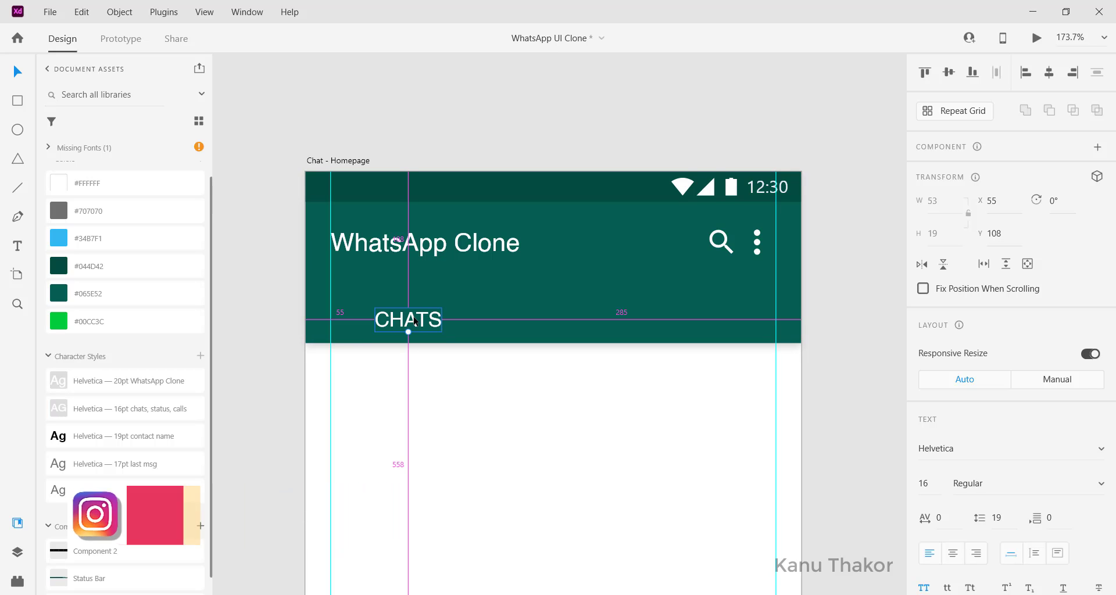
drag(414, 324, 559, 325)
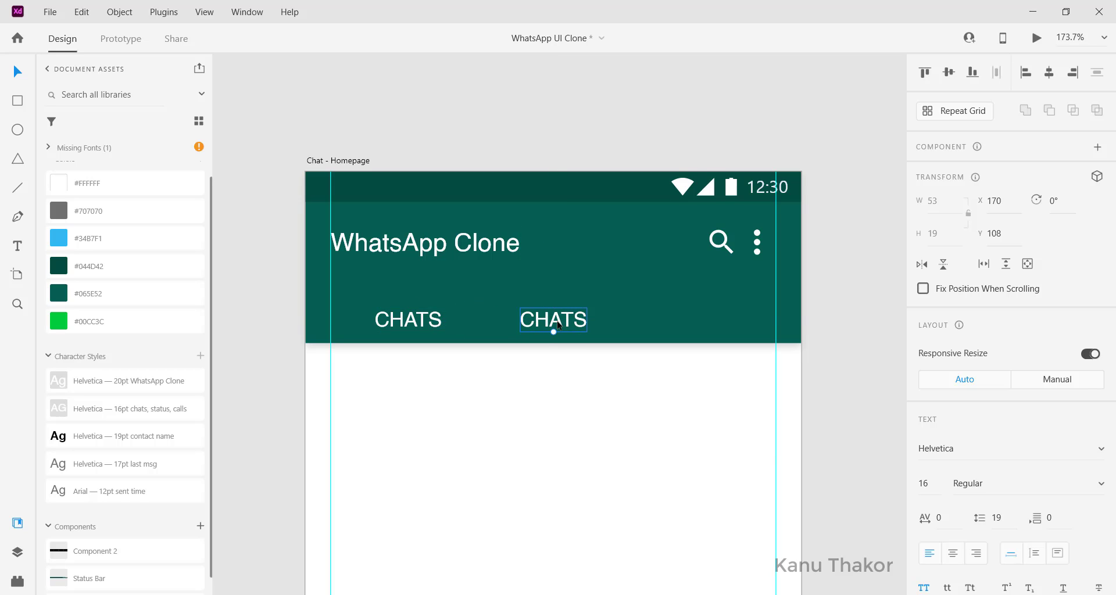
double_click(558, 326)
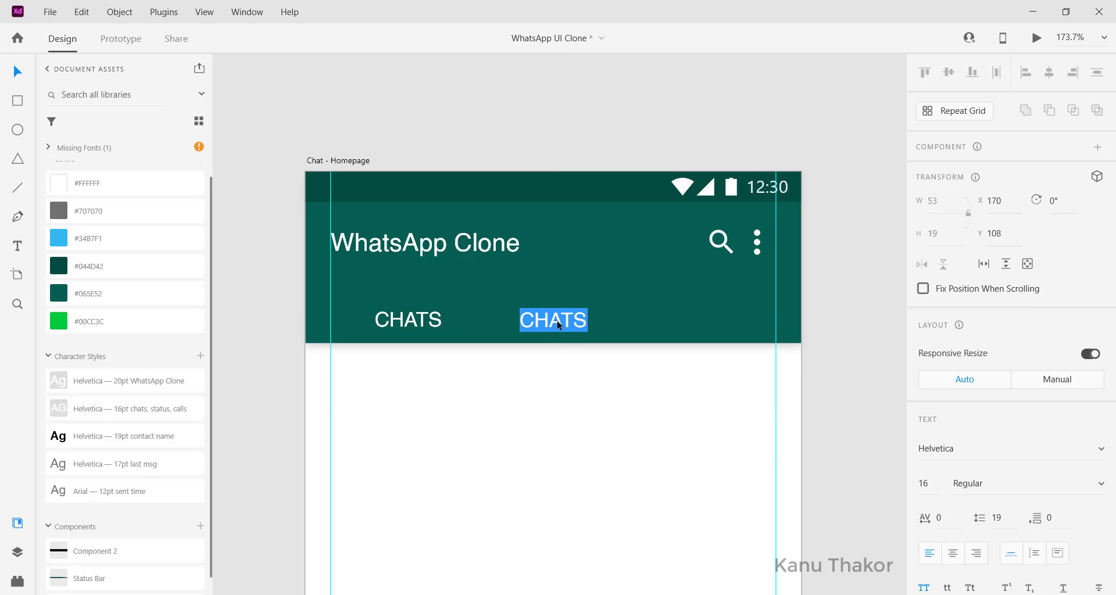
text(STATUS)
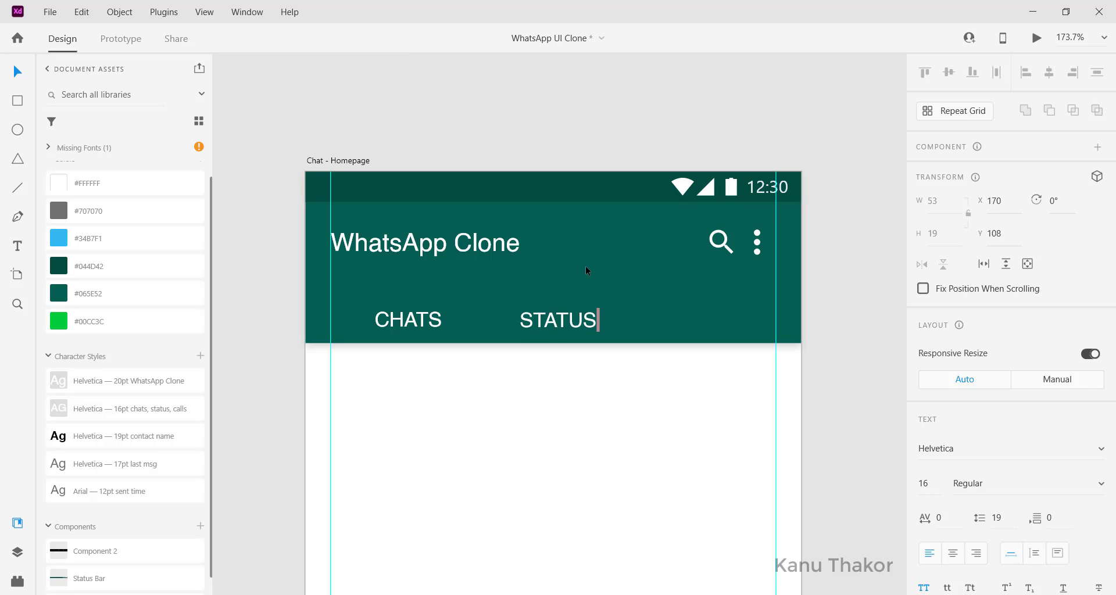
key(Escape)
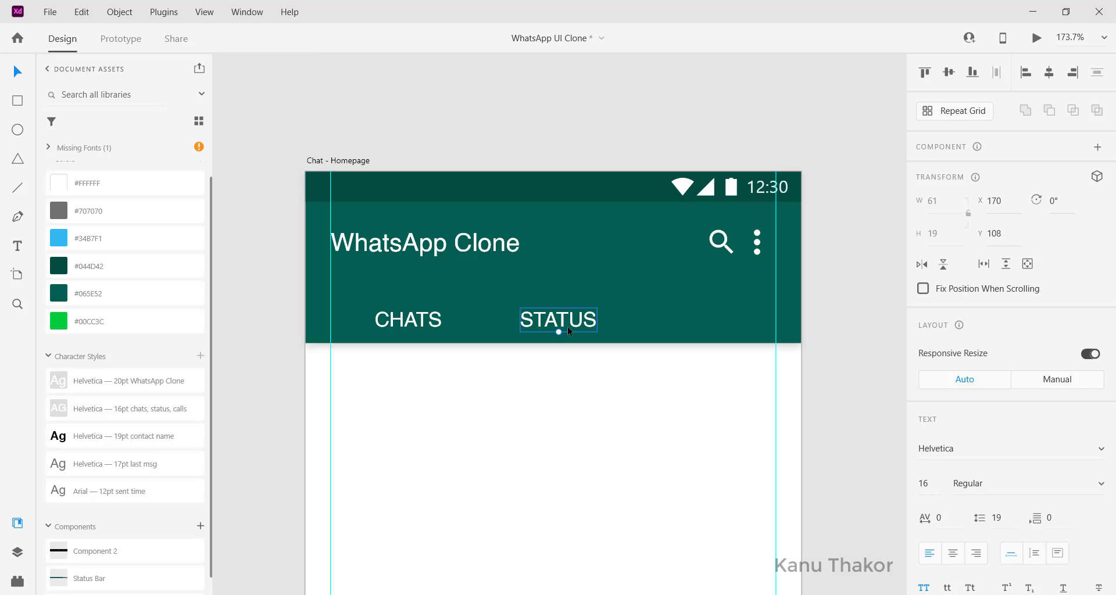
key(alt)
drag(573, 317, 742, 319)
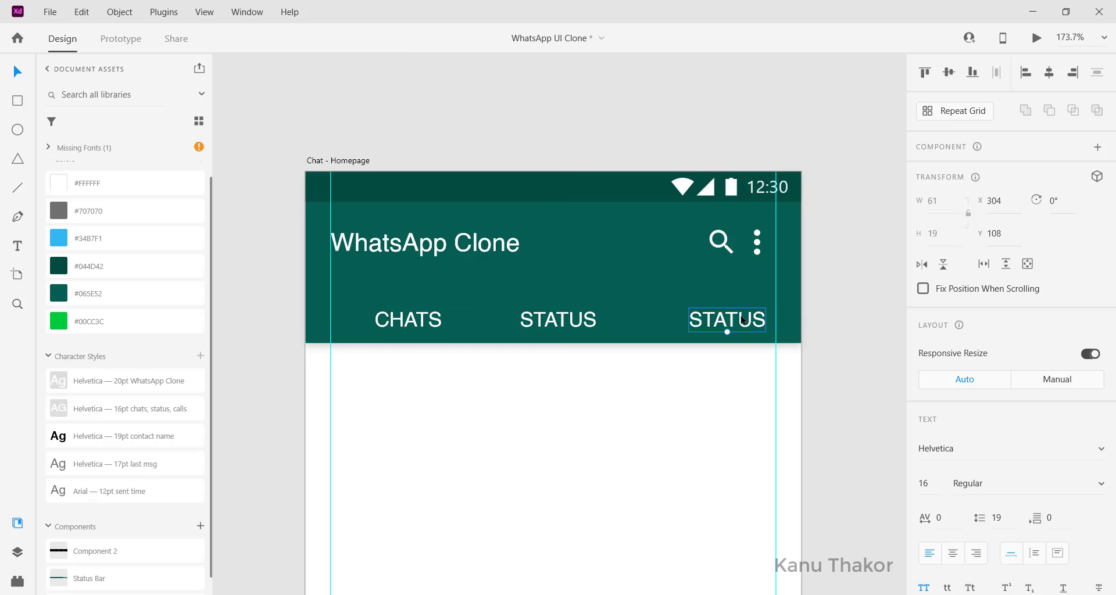
double_click(743, 319)
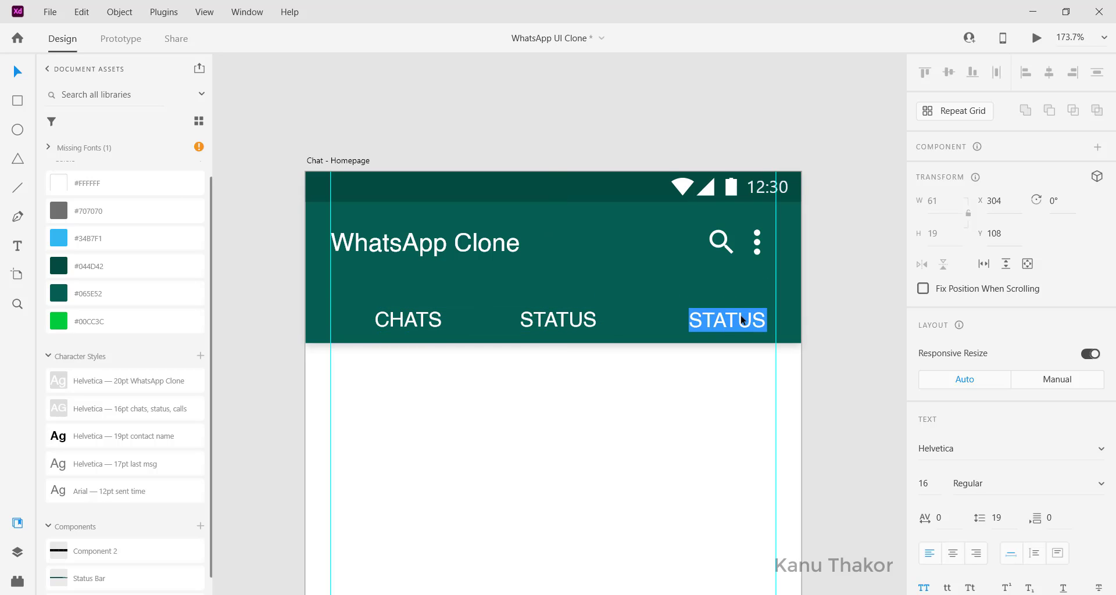
text(CALLS)
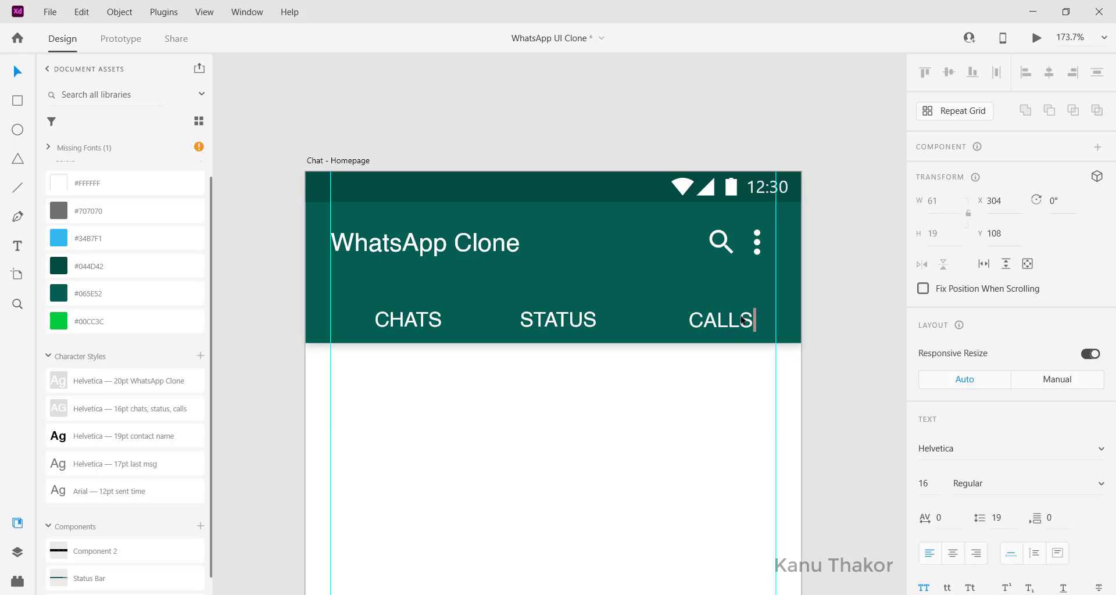
key(Escape)
click(571, 318)
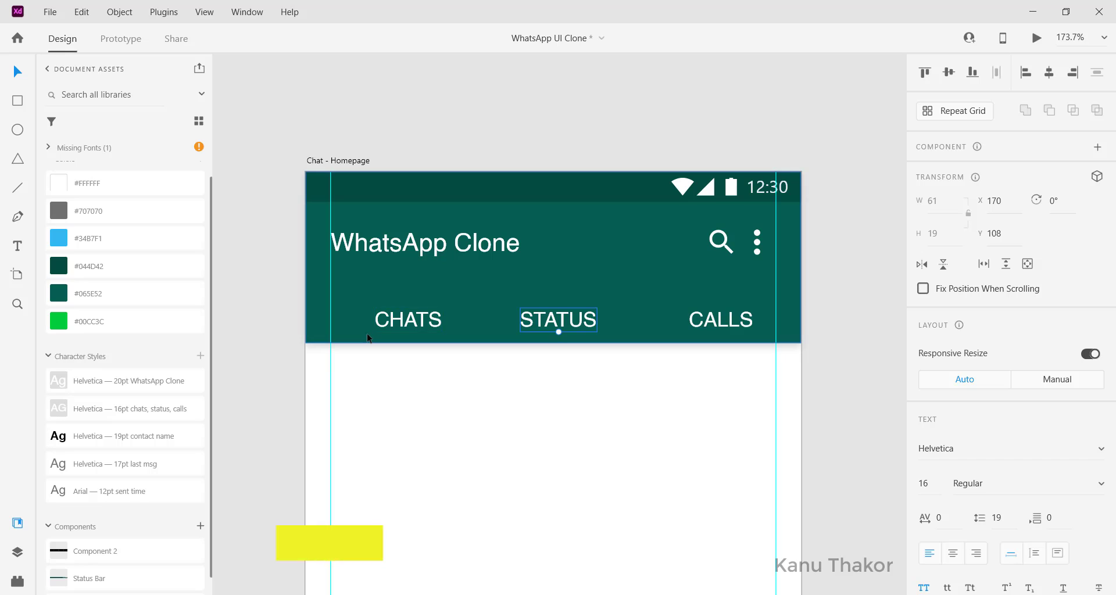
Move the camera icon onto the header, just left of the CHATS label
scroll(372, 339, left, 2)
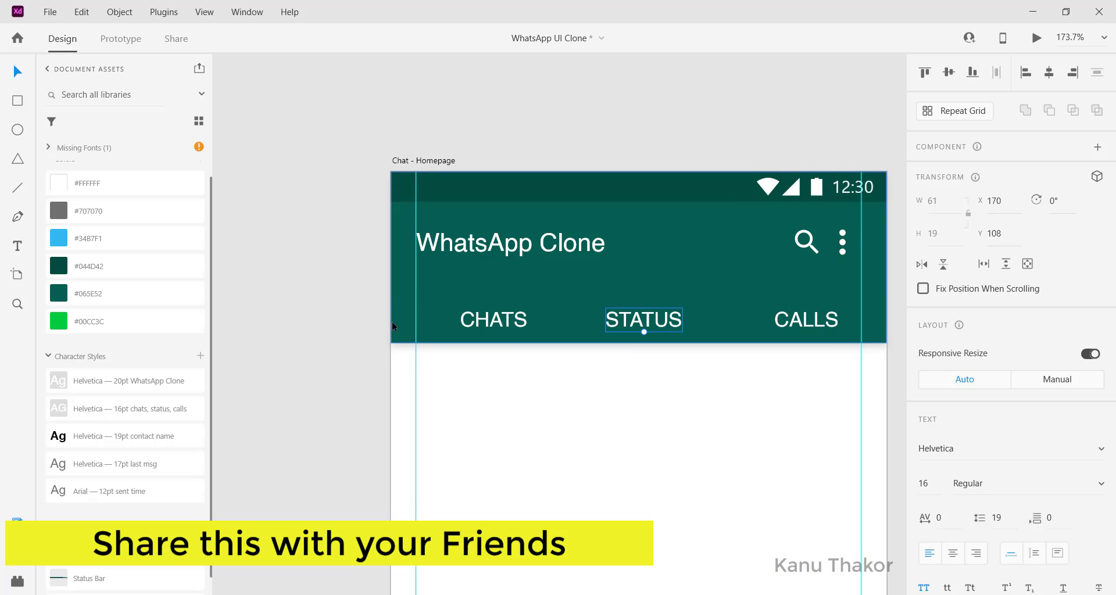
scroll(429, 324, left, 8)
click(319, 313)
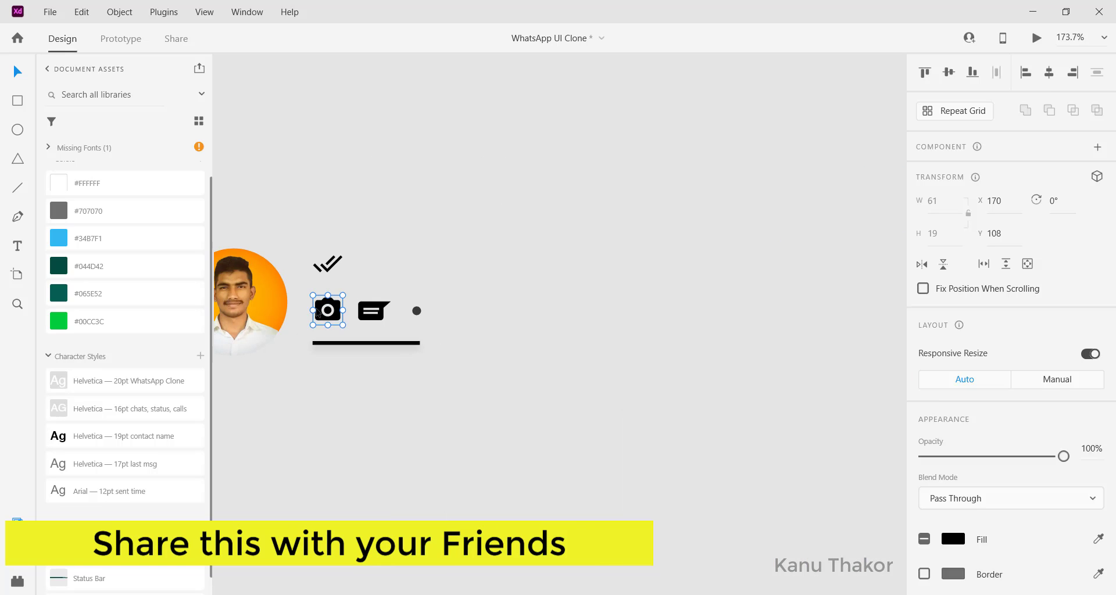
drag(319, 313, 828, 405)
scroll(828, 404, right, 8)
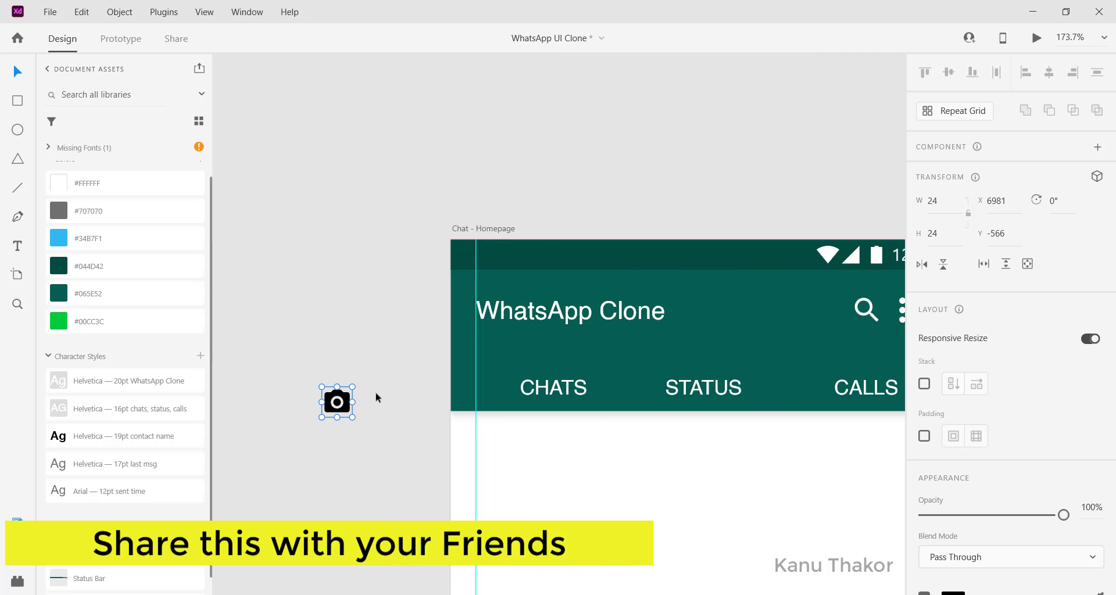
drag(343, 403, 481, 389)
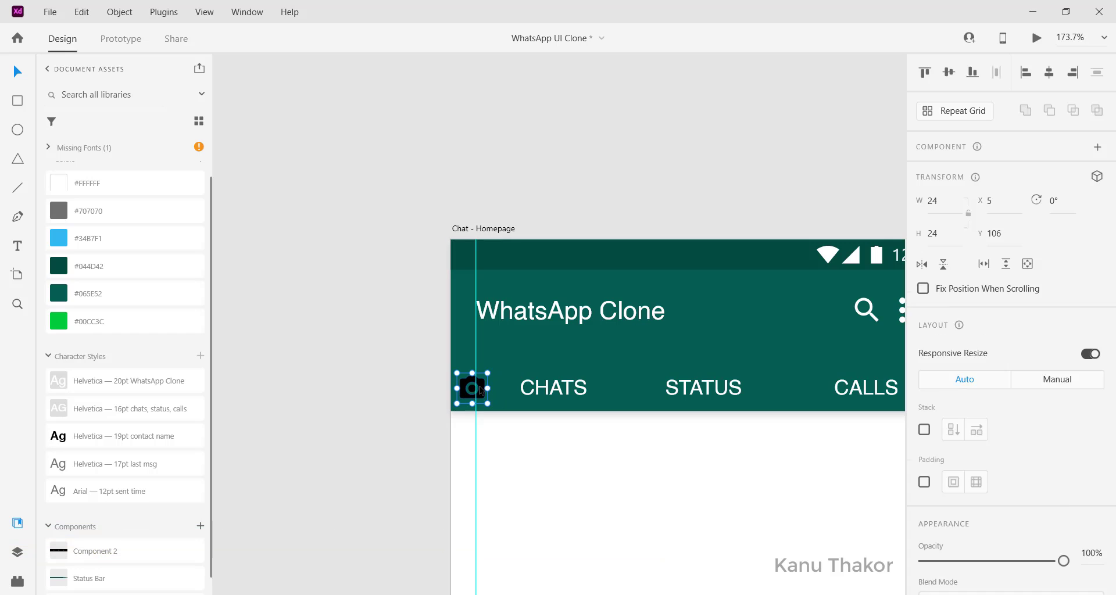
Set the camera icon's fill to white #FFFFFF
scroll(989, 477, down, 4)
click(954, 492)
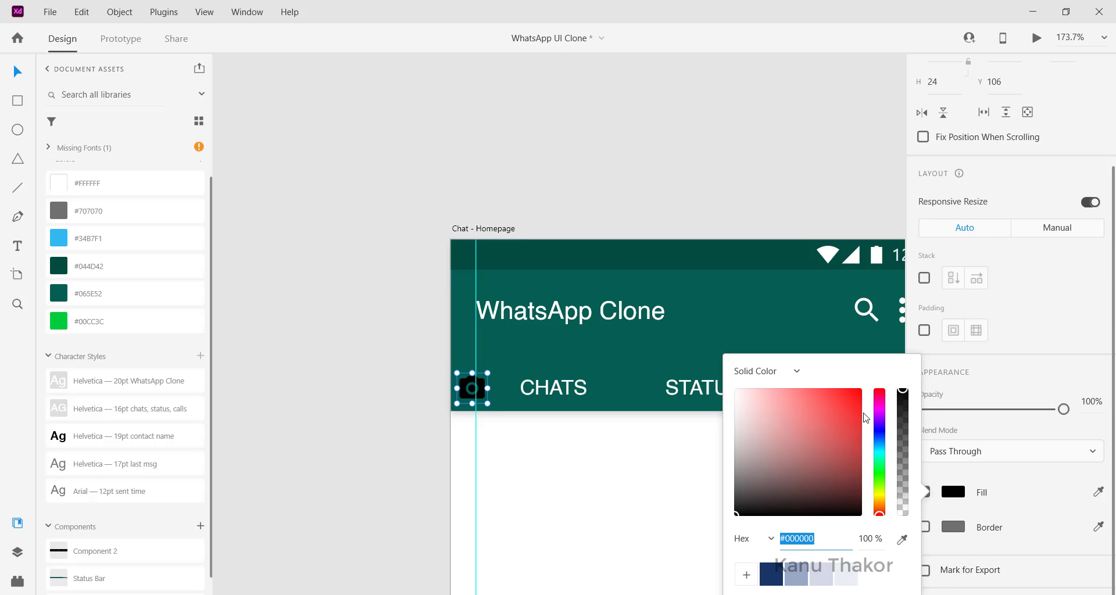
click(847, 410)
click(736, 390)
click(781, 197)
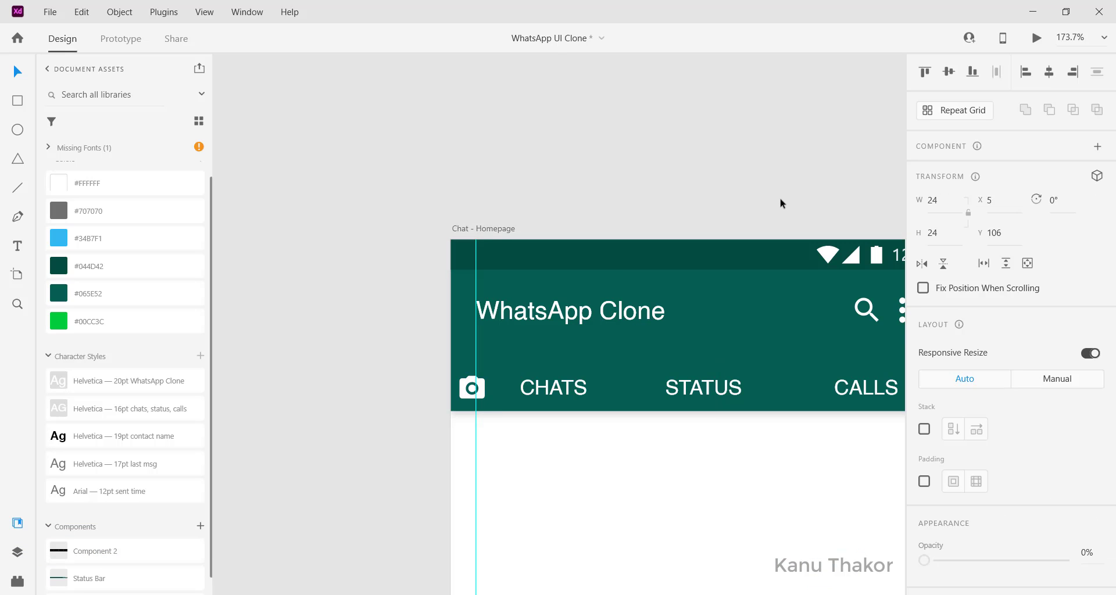
click(780, 198)
Set the camera icon's opacity to 50%
click(459, 388)
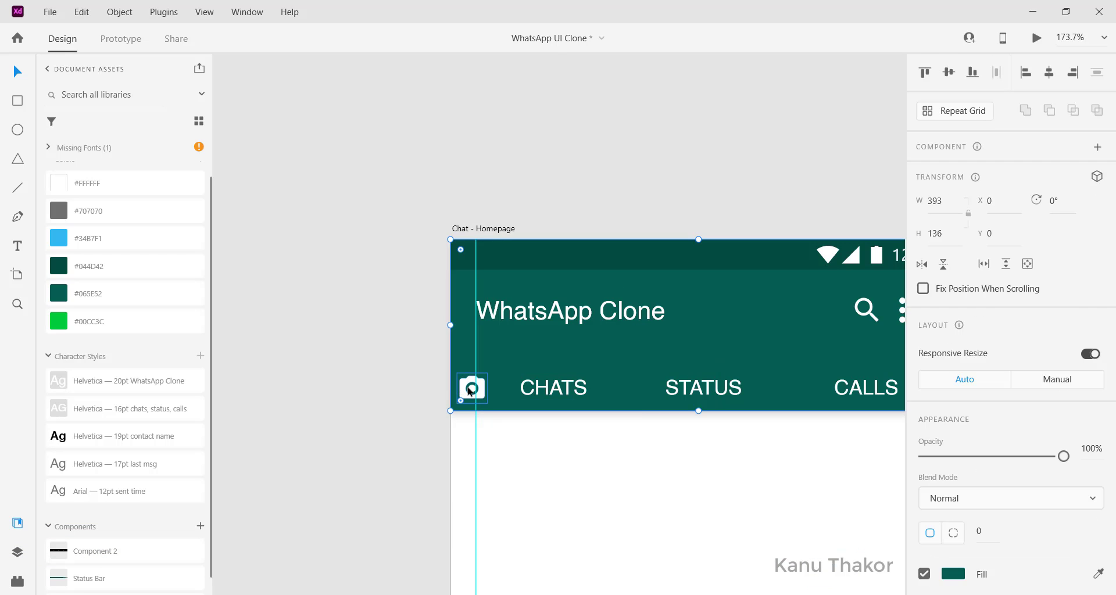
scroll(1015, 501, down, 3)
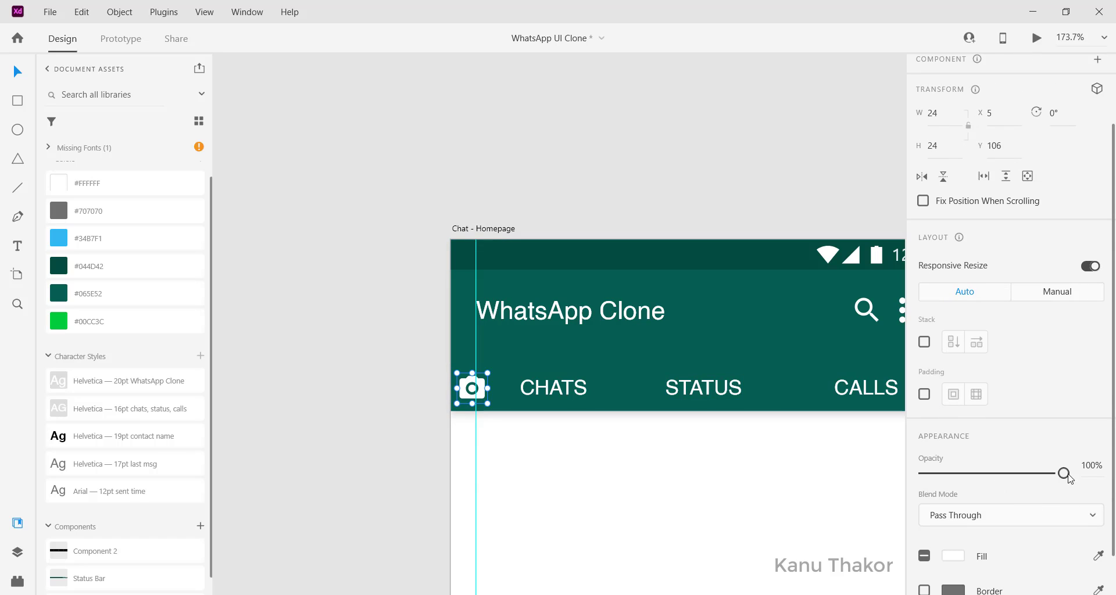
click(1093, 466)
text(50)
key(Return)
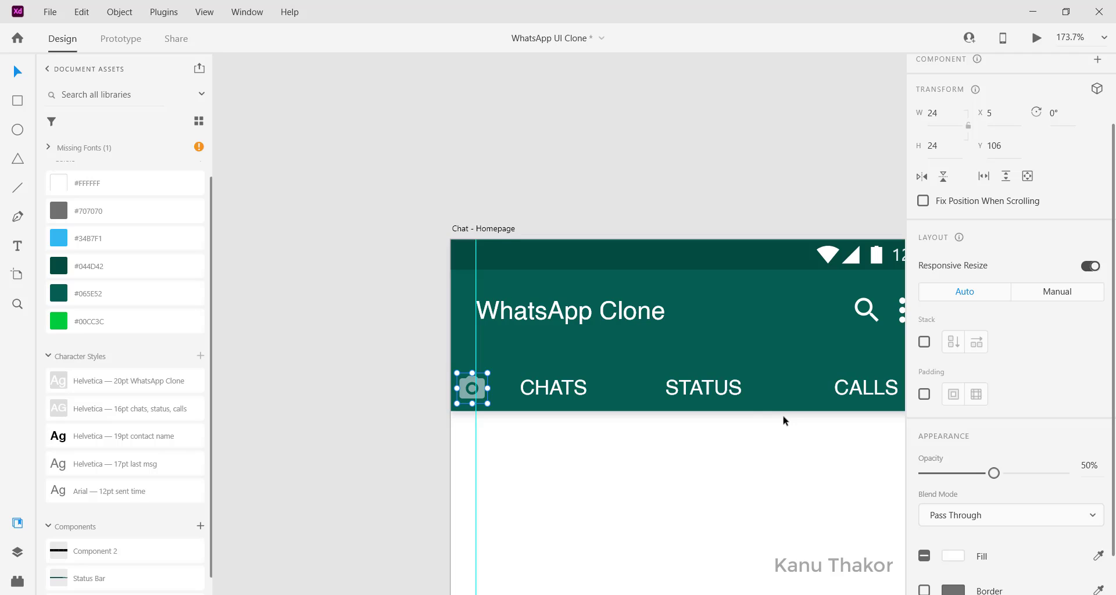
scroll(591, 379, down, 3)
scroll(591, 381, right, 3)
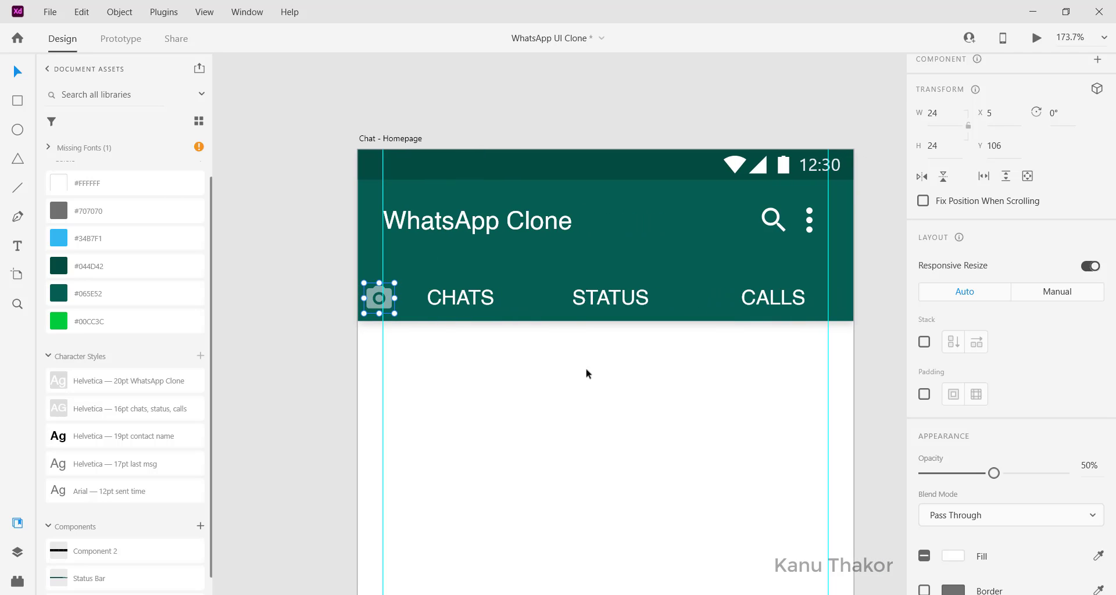
click(622, 294)
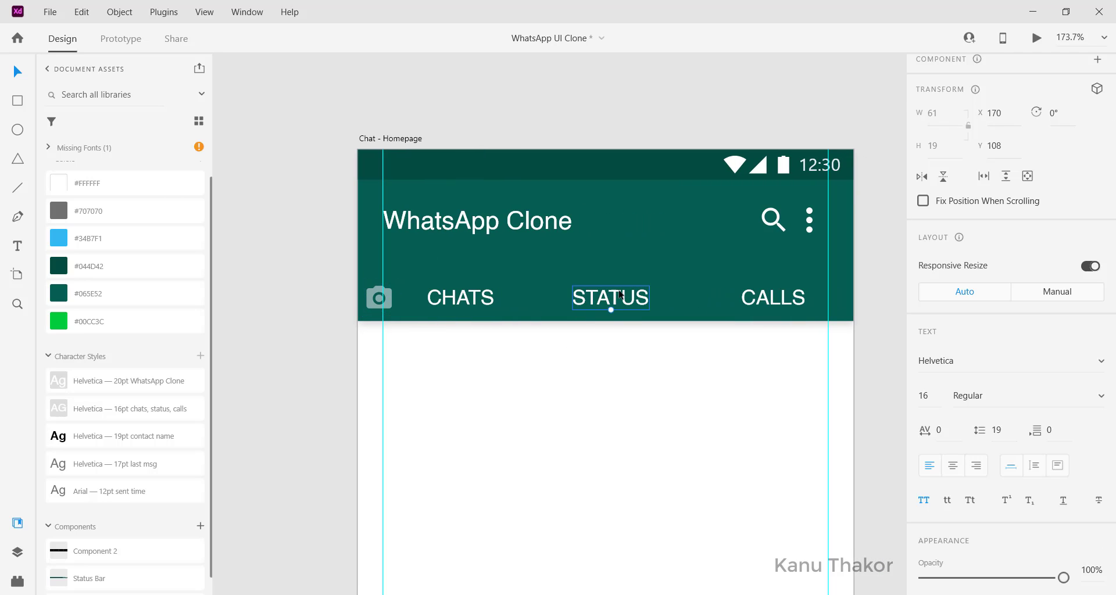
Select STATUS together with CALLS and set both labels' opacity to 80%
shift+click(791, 307)
scroll(791, 306, down, 2)
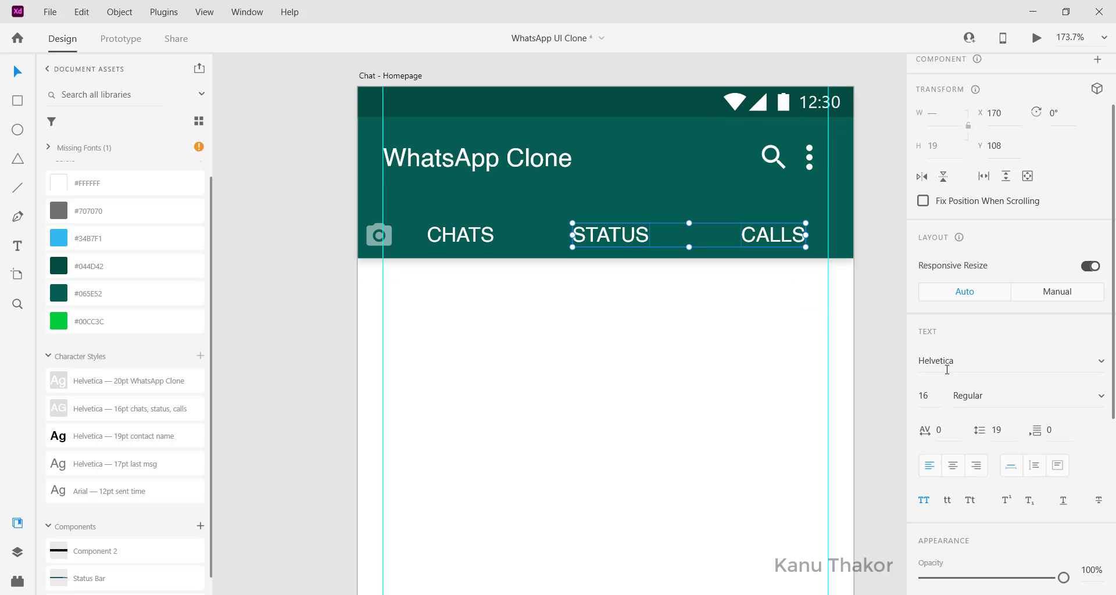
scroll(1020, 422, down, 3)
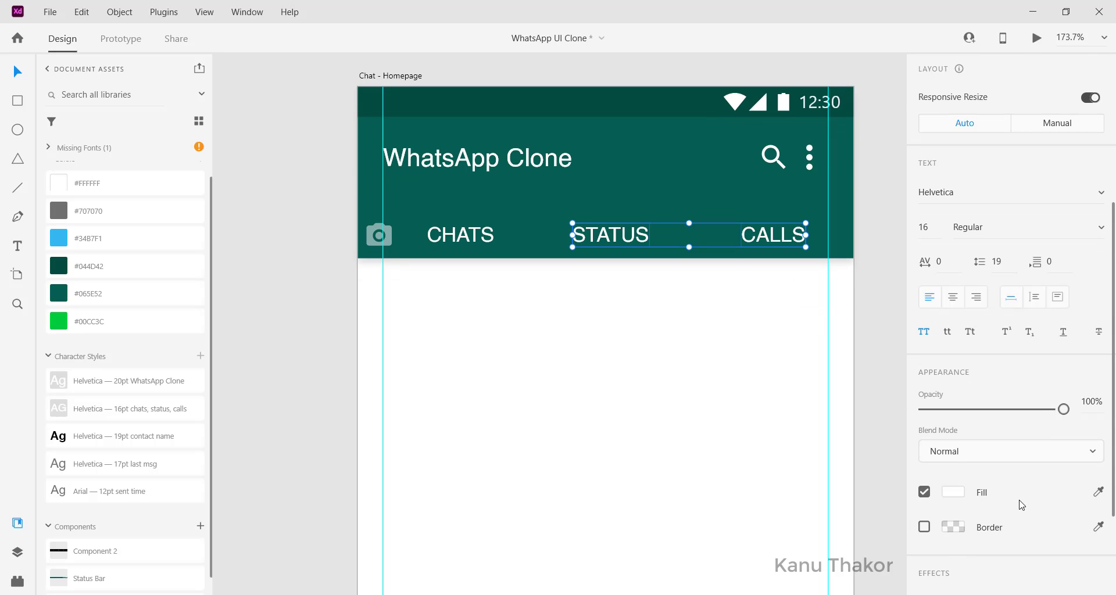
click(1085, 404)
text(80)
key(Return)
scroll(604, 291, left, 1)
click(505, 304)
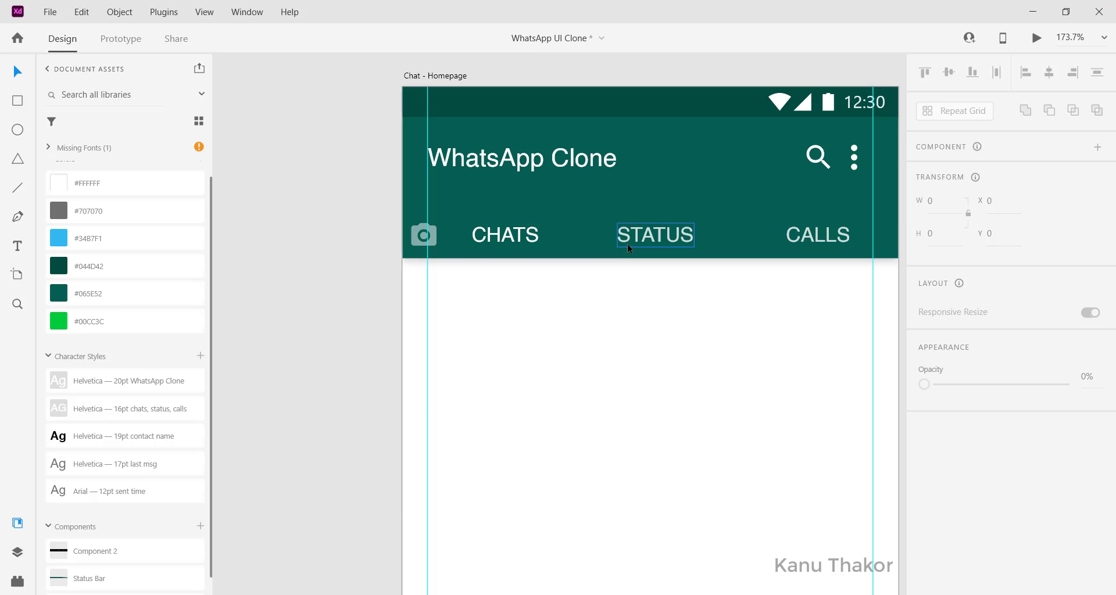
scroll(644, 242, left, 1)
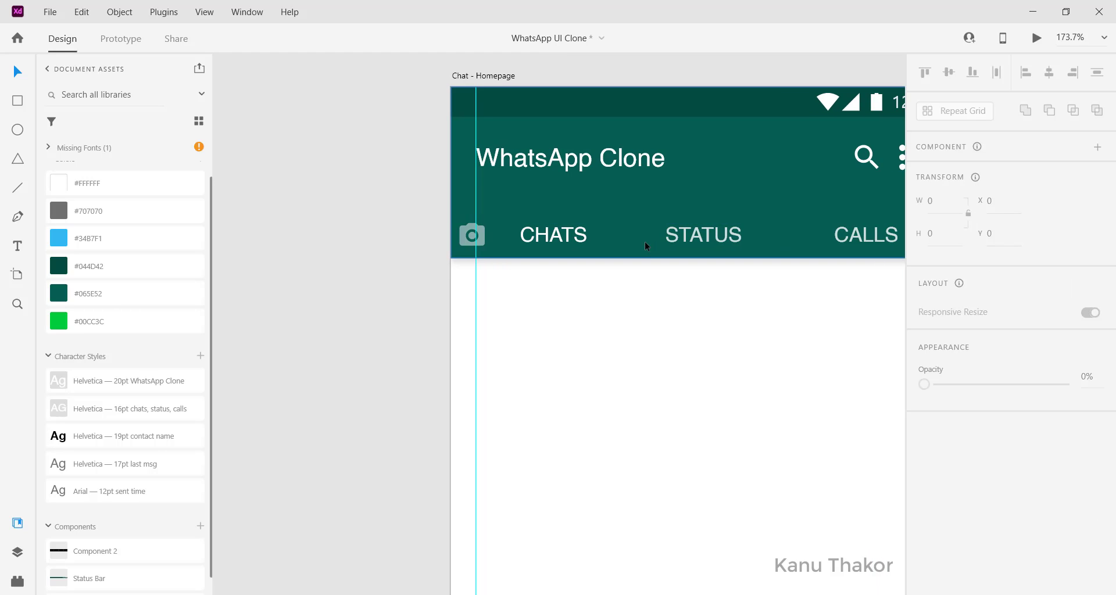
scroll(644, 242, down, 2)
Move the small black dot onto the artboard, just after the STATUS label
scroll(439, 190, left, 8)
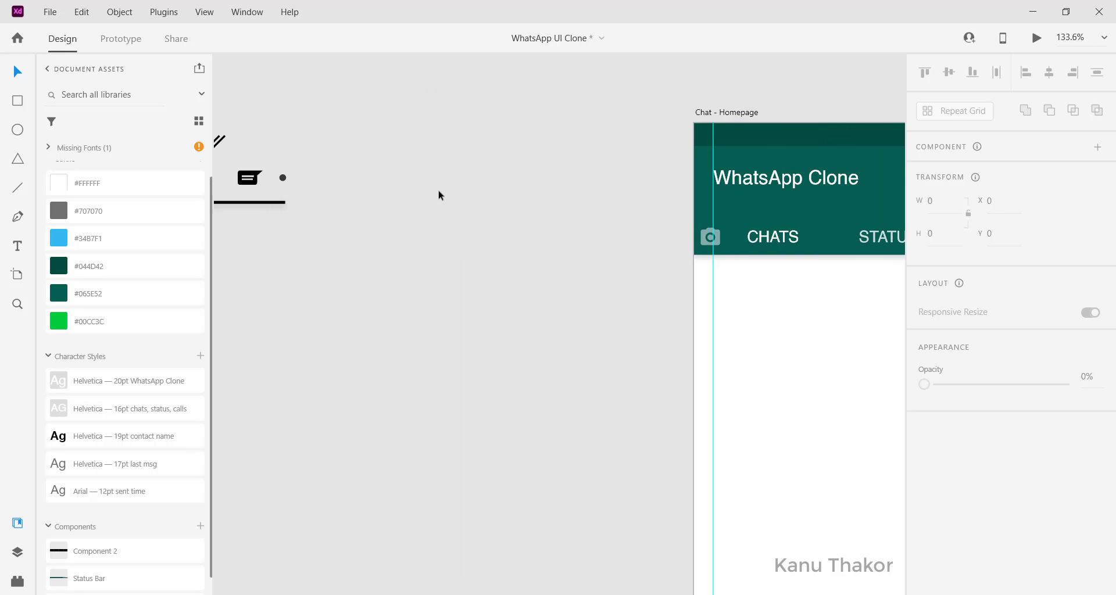
click(412, 177)
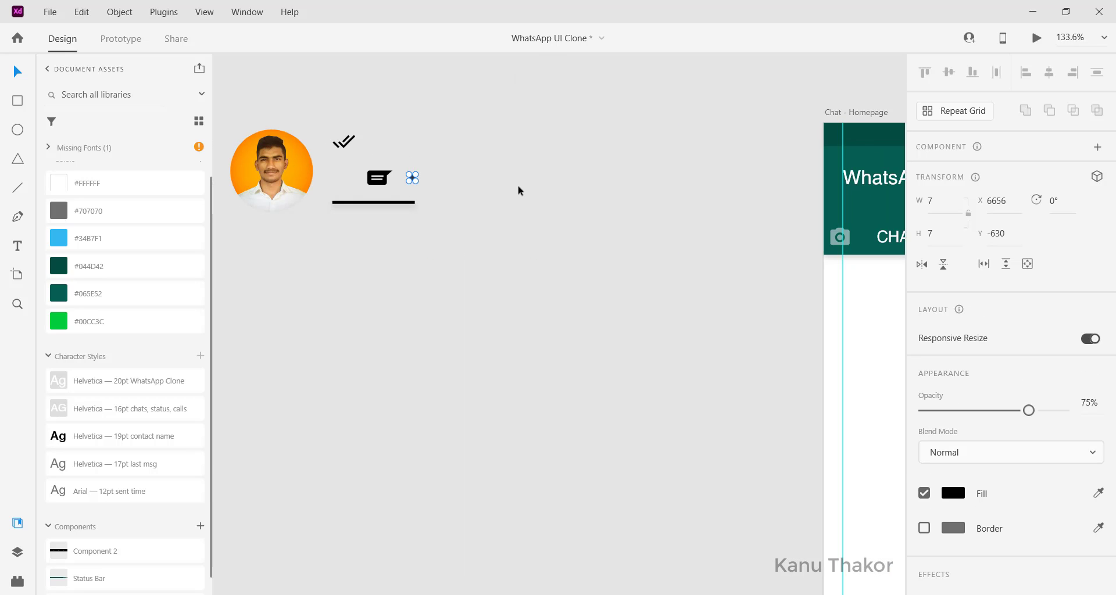
scroll(413, 180, up, 2)
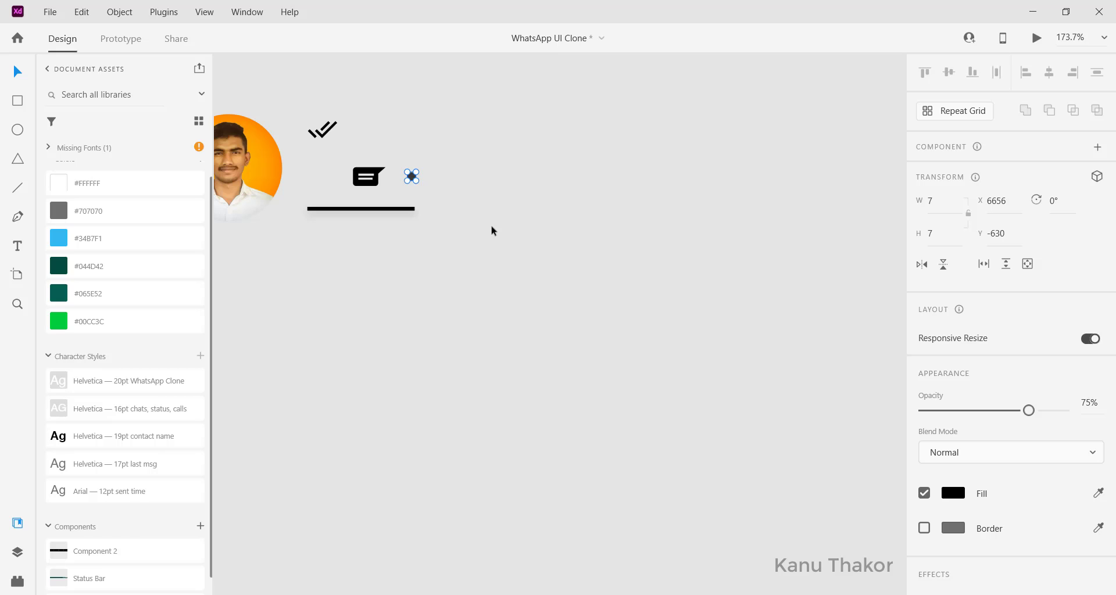
drag(411, 178, 855, 263)
scroll(853, 260, right, 5)
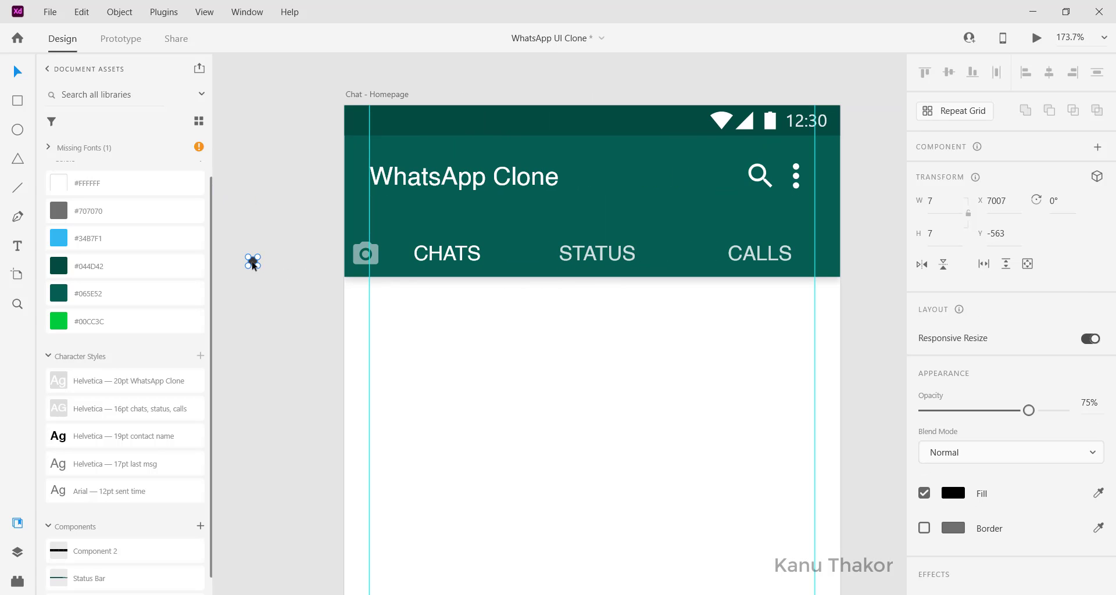
drag(253, 263, 654, 259)
Change the dot's fill to white #FFFFFF and check its placement
scroll(997, 319, down, 3)
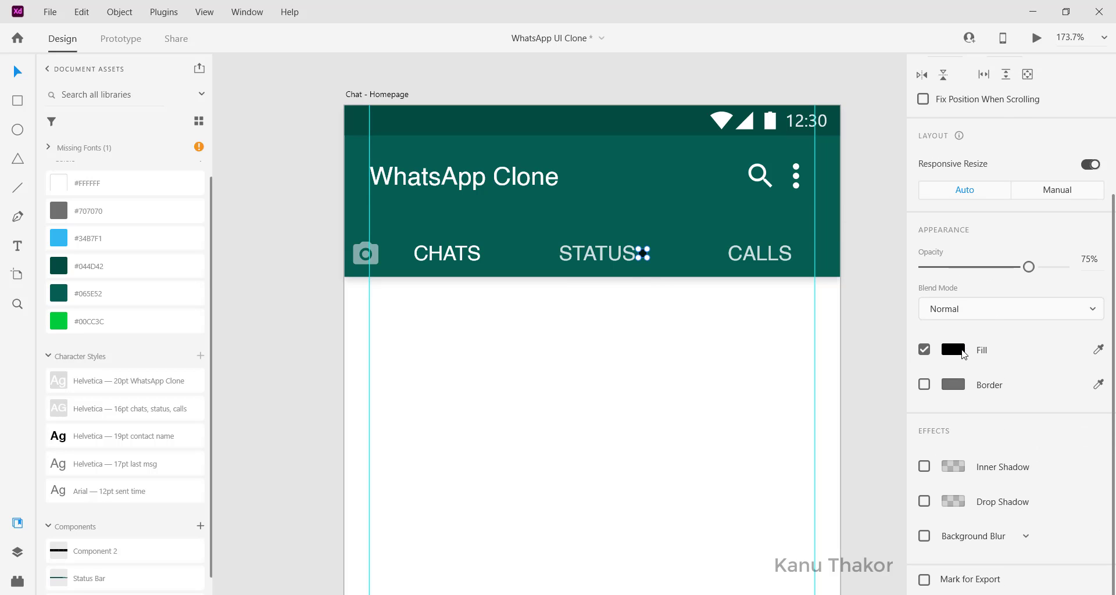
click(954, 349)
click(803, 329)
drag(736, 239, 725, 237)
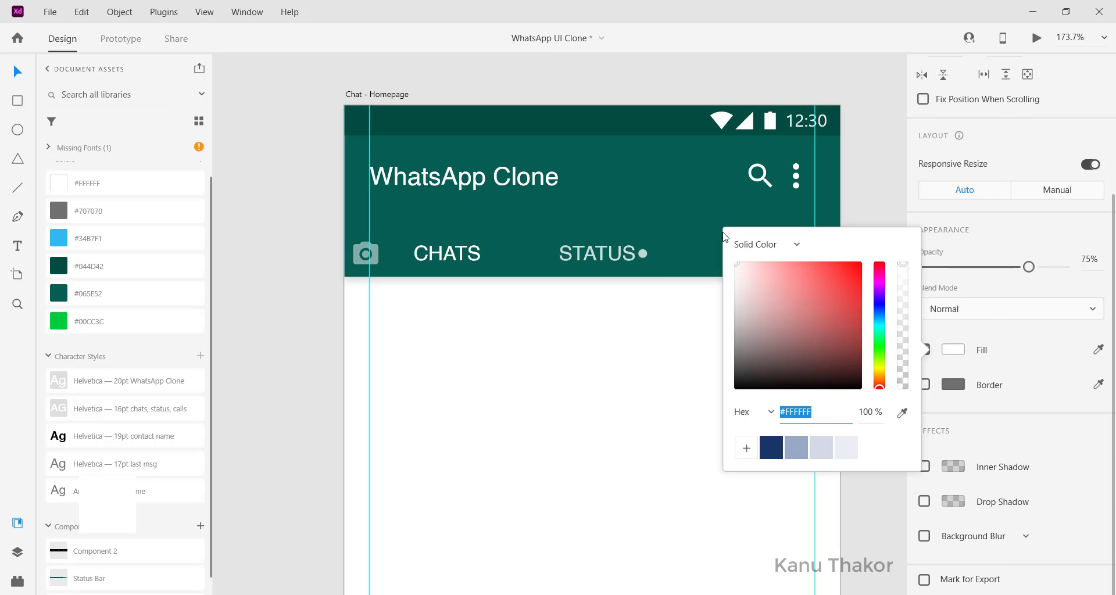
click(648, 92)
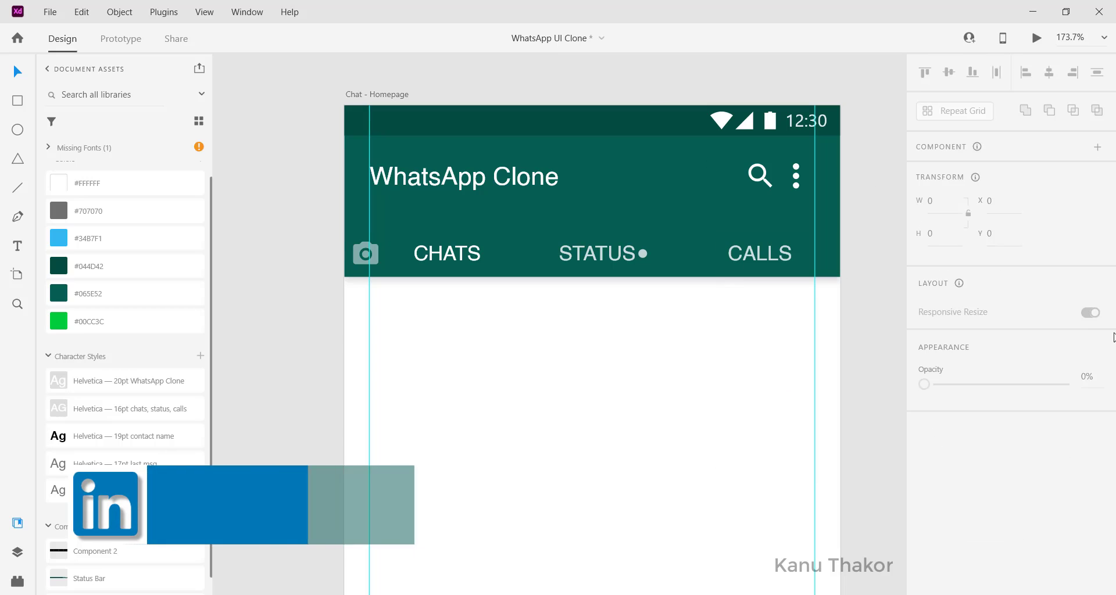
click(643, 253)
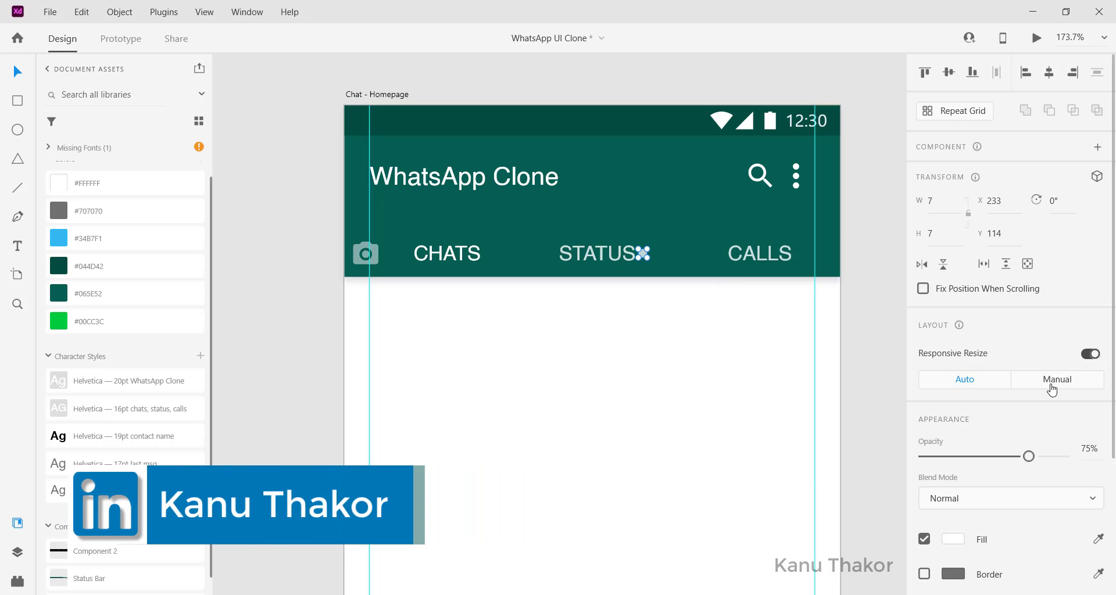
scroll(326, 317, left, 2)
click(324, 319)
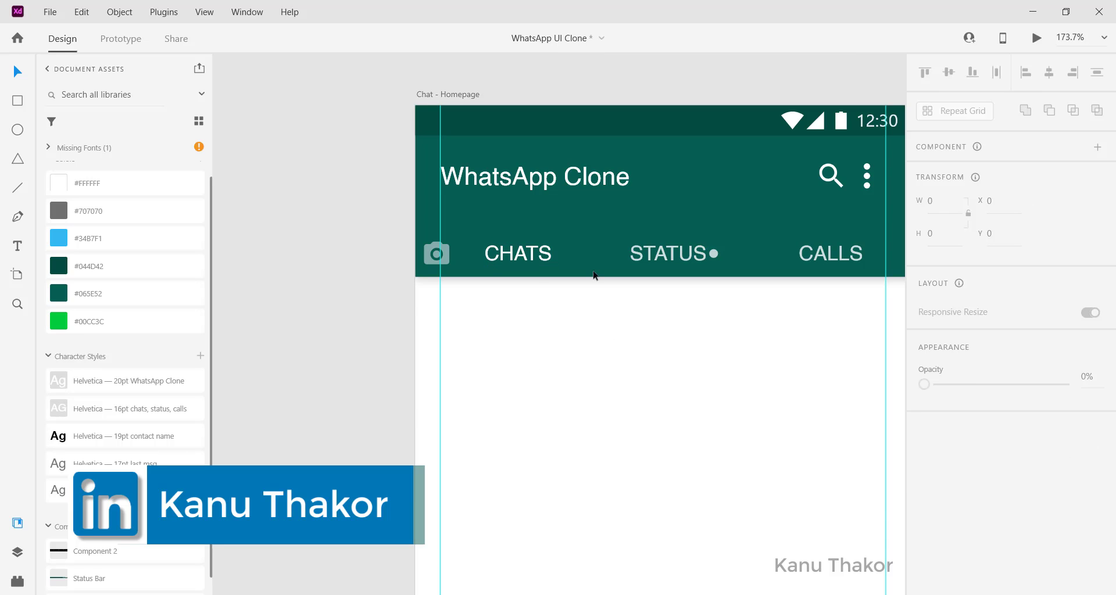
scroll(539, 279, left, 5)
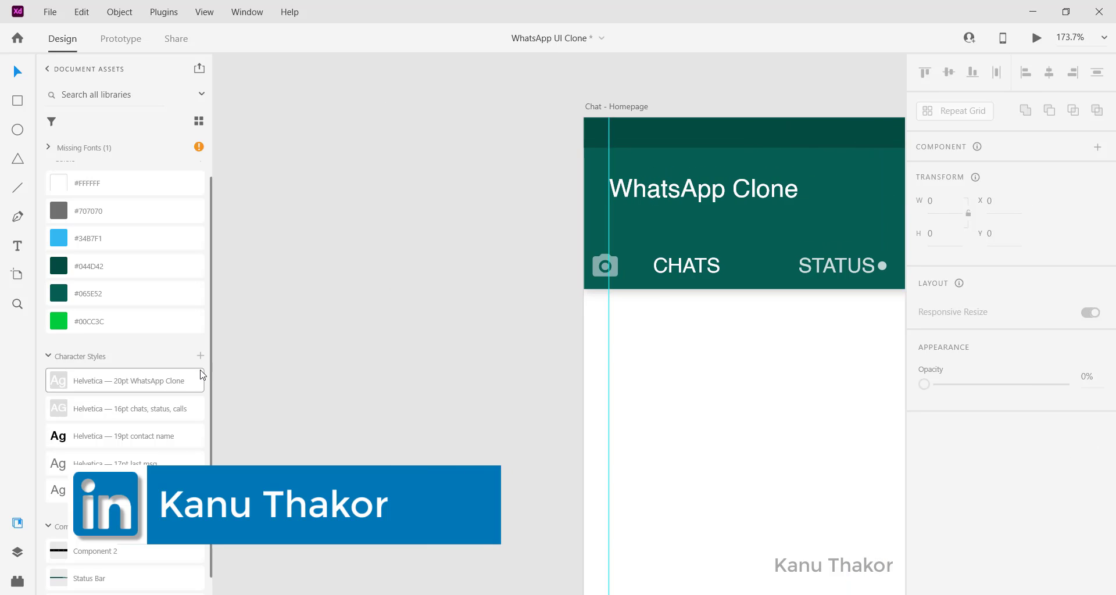
Move the black line under CHATS and change its border colour to white
scroll(289, 354, left, 6)
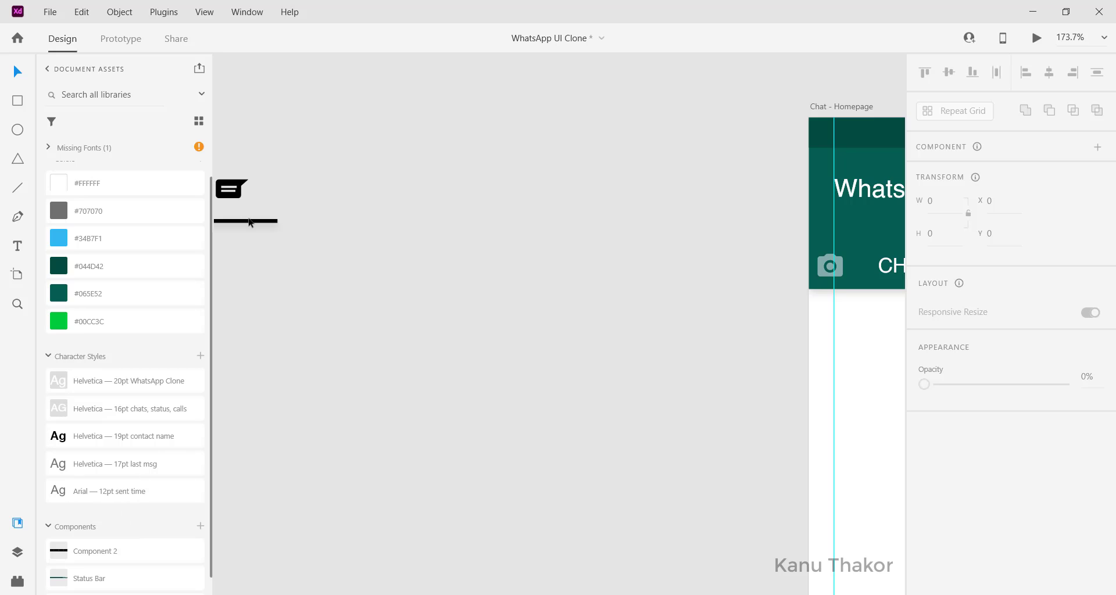
drag(249, 220, 324, 234)
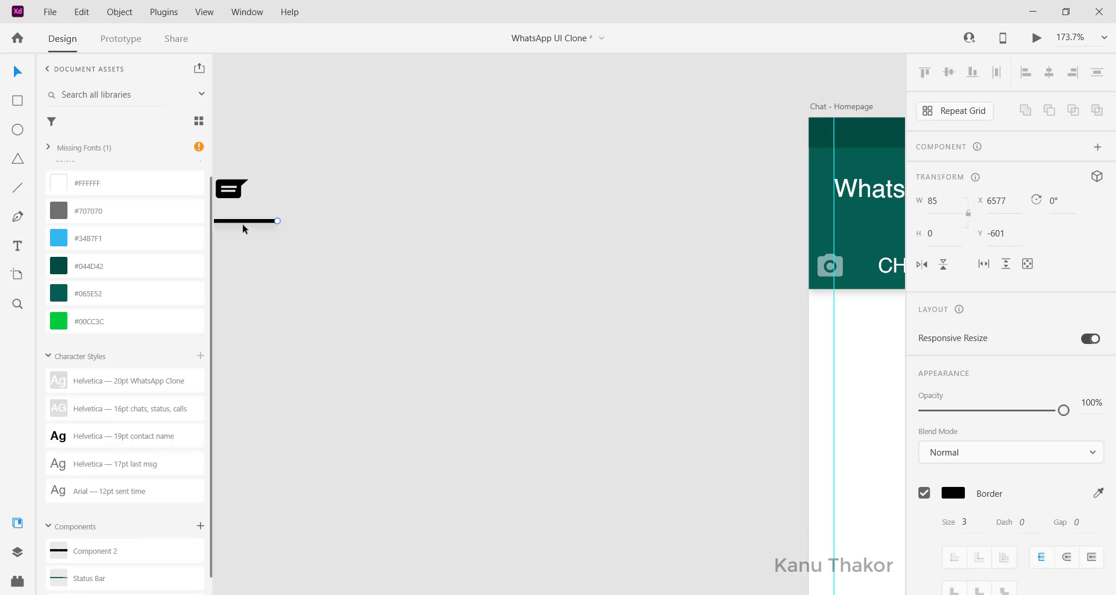
drag(247, 222, 747, 292)
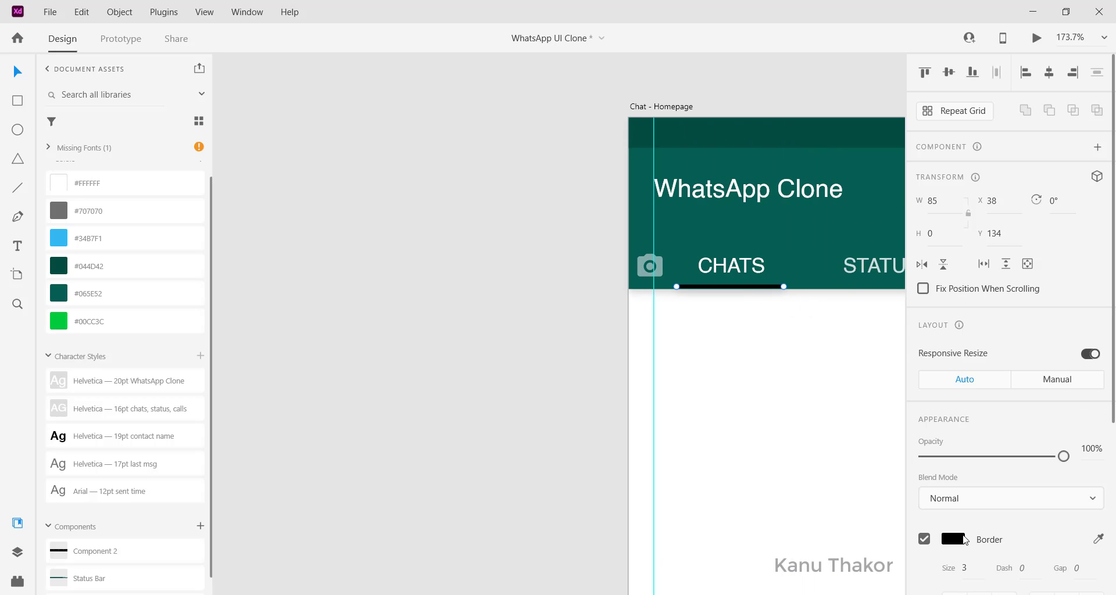
click(954, 539)
drag(862, 473, 654, 347)
drag(725, 286, 730, 286)
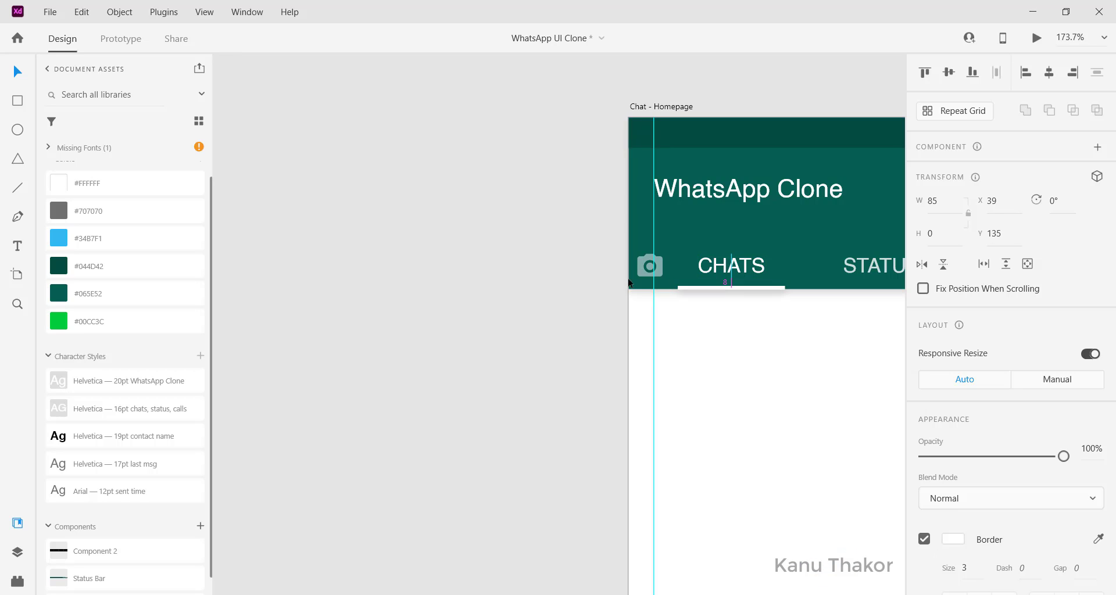
click(476, 267)
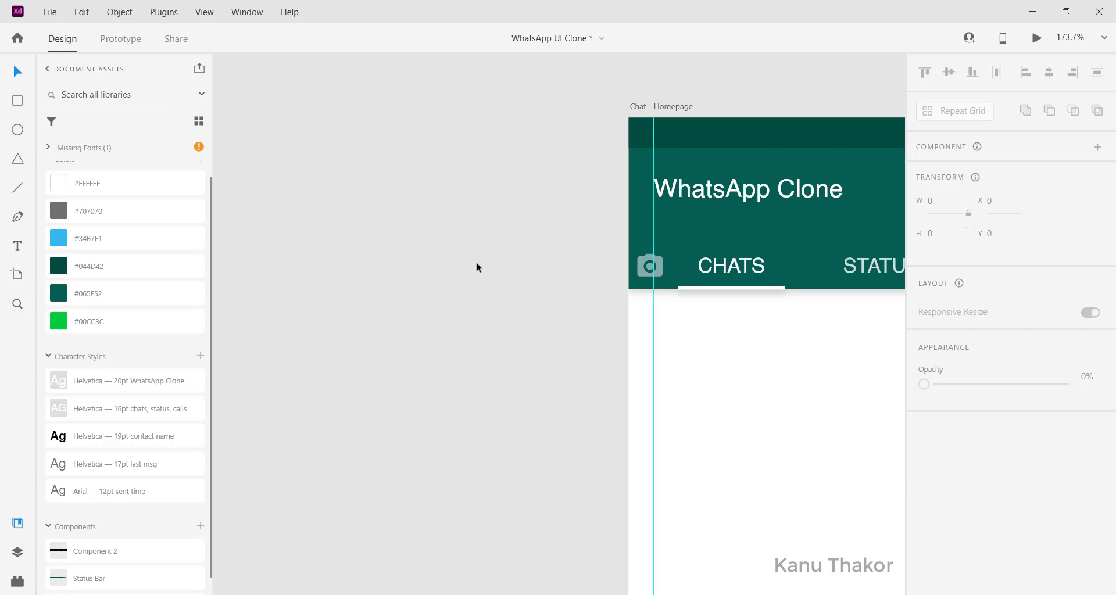
scroll(477, 268, right, 5)
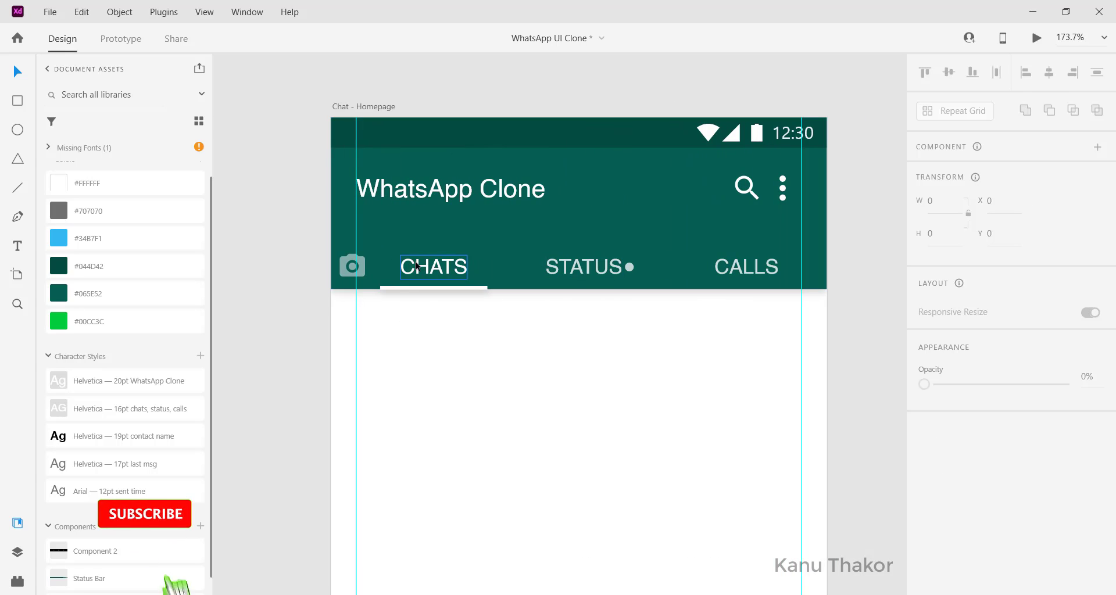
Distribute the CHATS, STATUS and CALLS labels horizontally
click(436, 271)
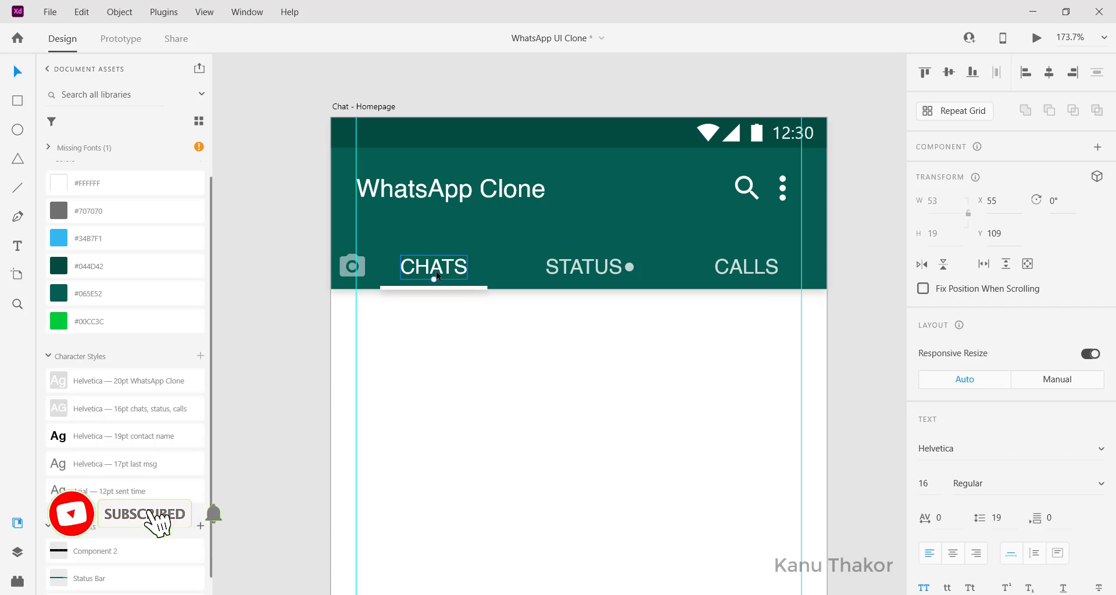
shift+click(600, 271)
shift+click(746, 272)
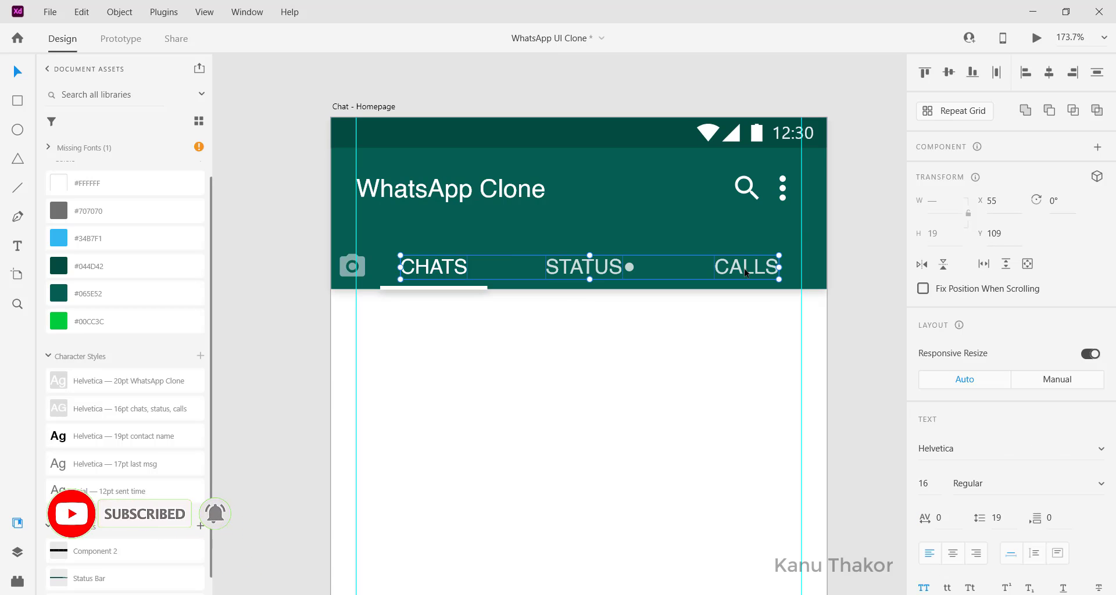
click(1000, 74)
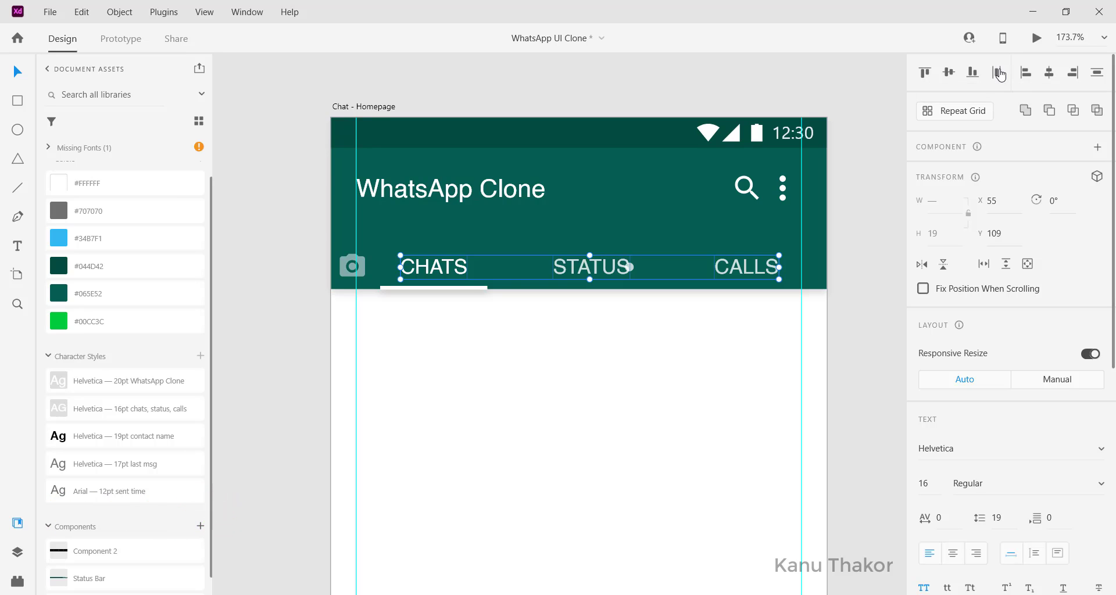
click(888, 245)
Reposition the white dot beside STATUS and nudge the CHATS underline back into place
drag(630, 268, 642, 271)
click(543, 347)
scroll(523, 319, left, 3)
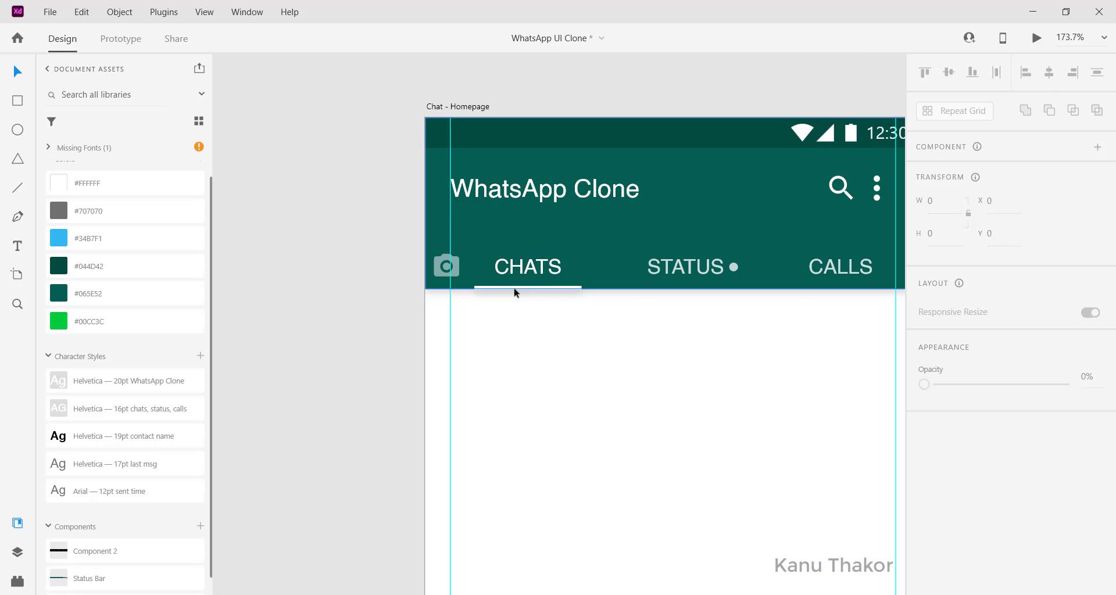
click(422, 289)
key(Down)
key(Up)
Drag the round profile picture onto the artboard below the tab row
click(375, 306)
scroll(375, 306, down, 3)
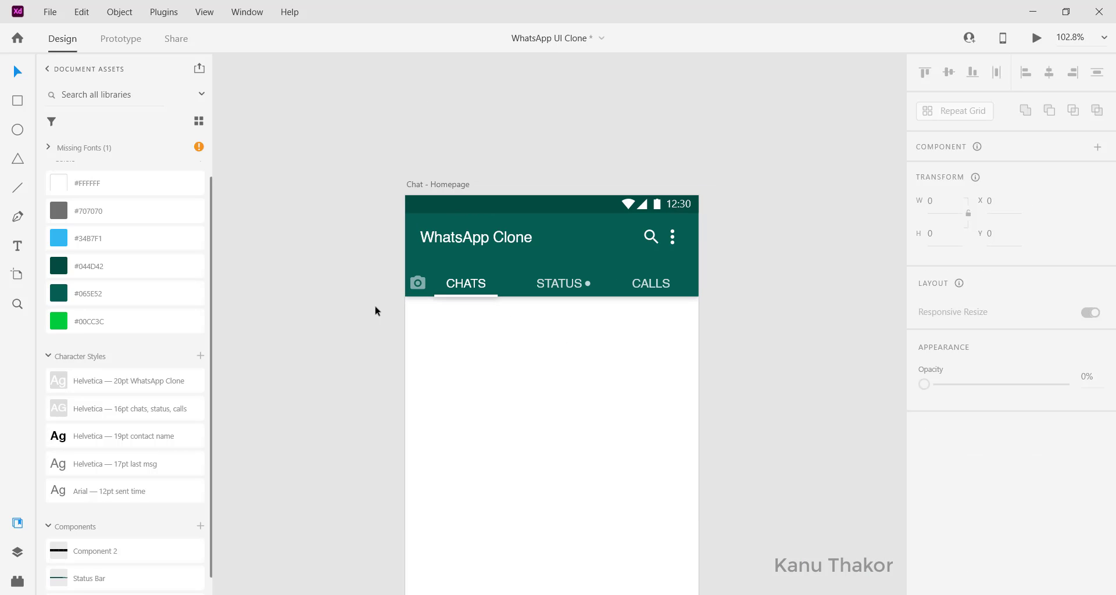
scroll(375, 306, down, 2)
scroll(524, 225, up, 1)
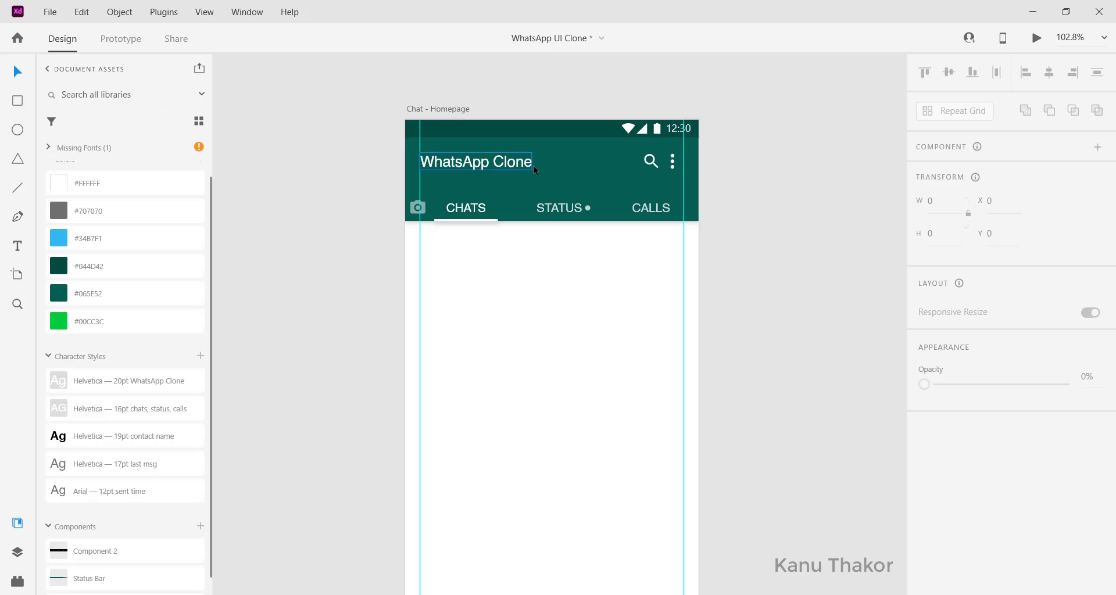
scroll(509, 310, right, 2)
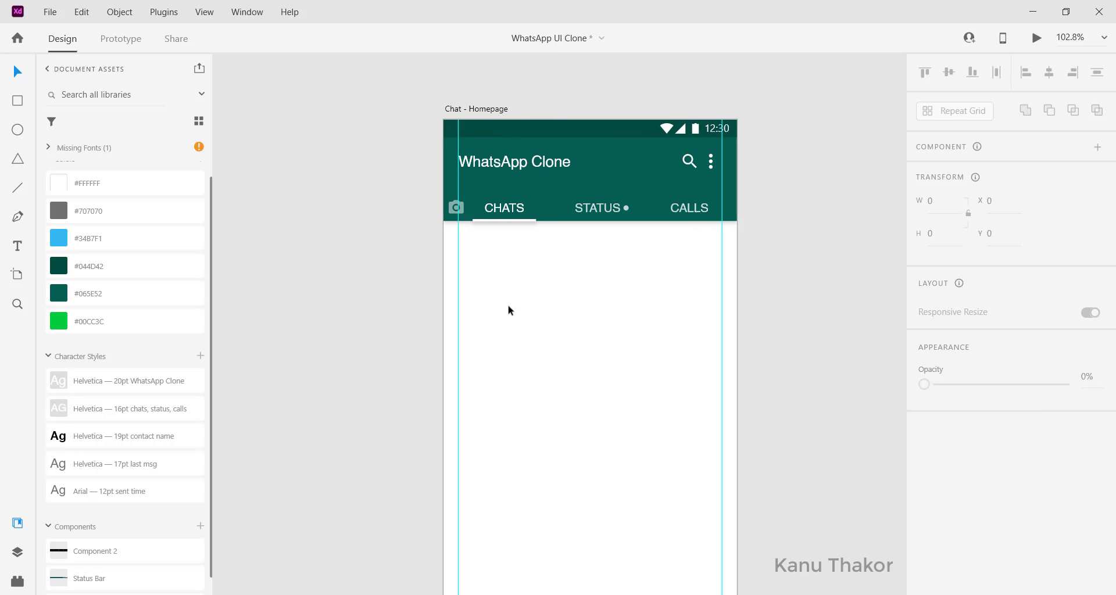
scroll(505, 281, down, 1)
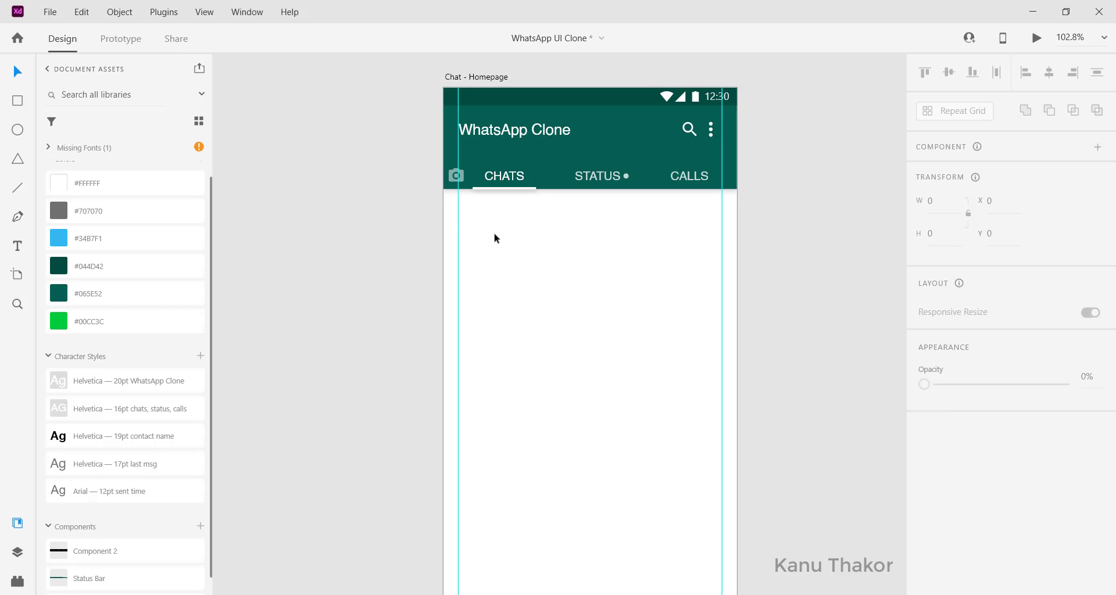
scroll(494, 236, left, 1)
scroll(494, 239, up, 2)
scroll(494, 238, left, 5)
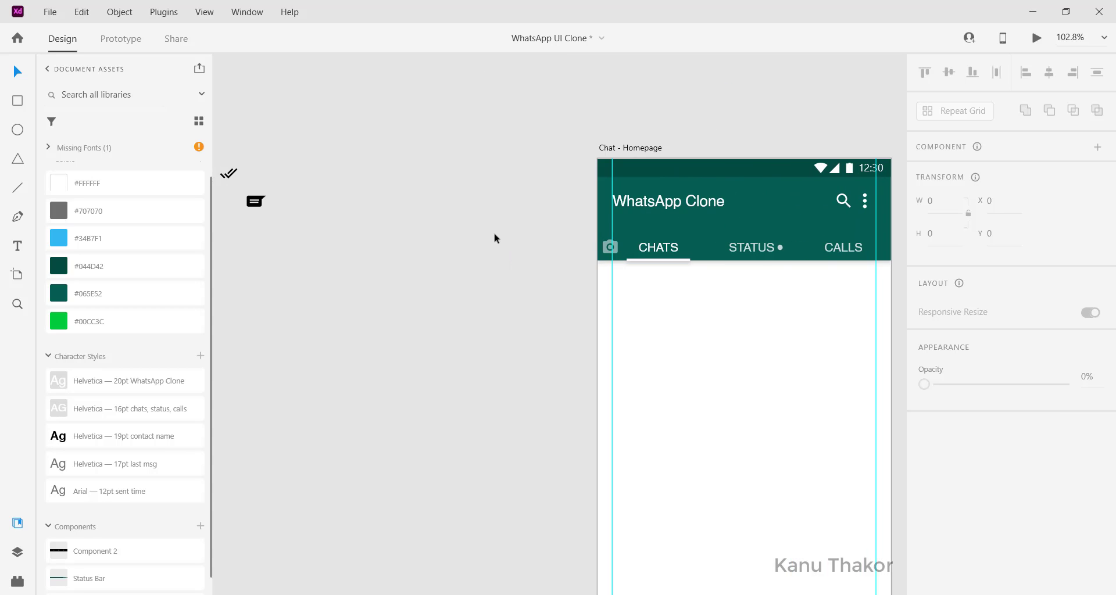
scroll(462, 381, left, 5)
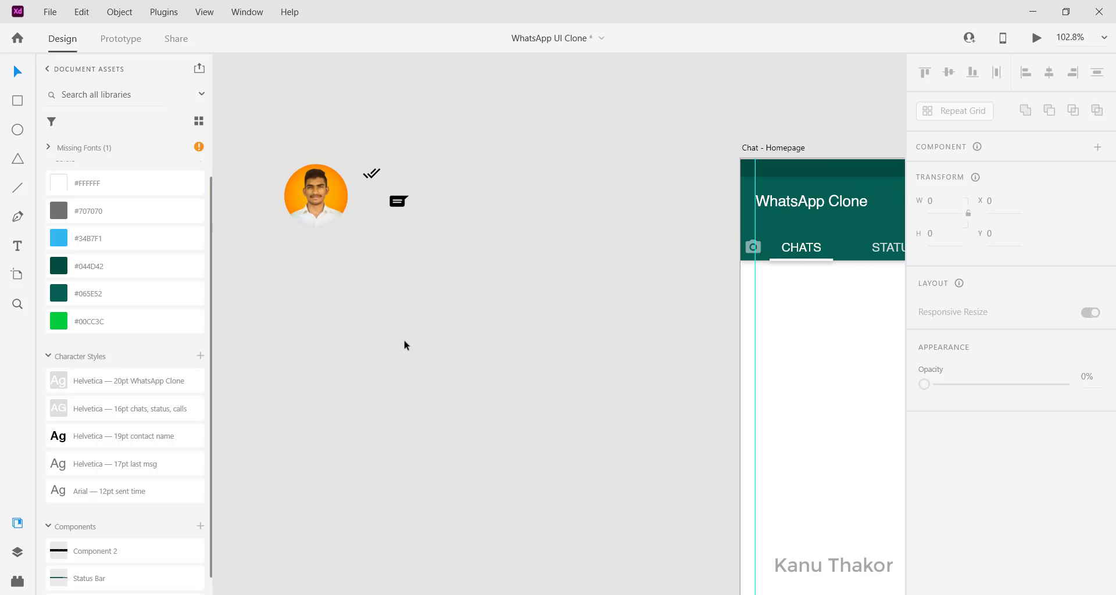
drag(318, 196, 739, 336)
Restore the profile picture's corner radius to 43 so it stays circular
scroll(738, 336, right, 6)
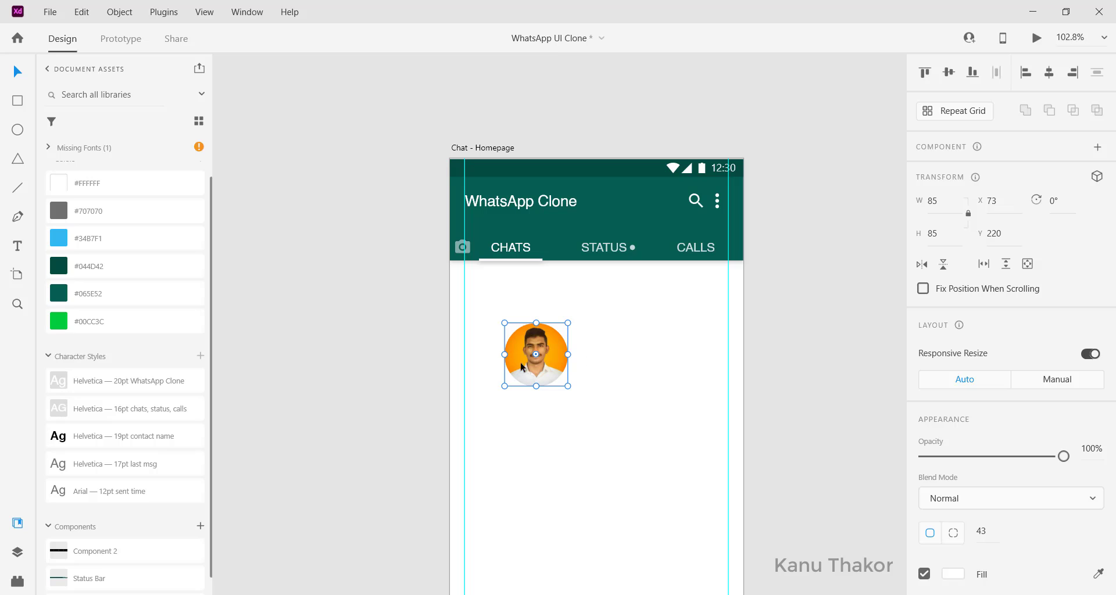
drag(537, 355, 622, 315)
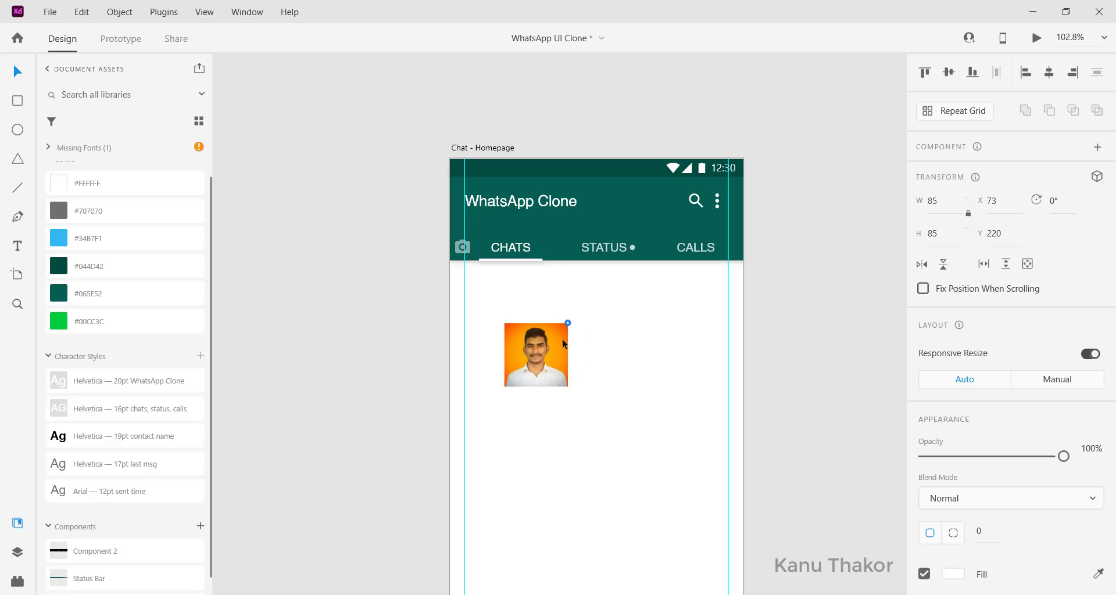
mouse_move(563, 343)
mouse_down()
mouse_move(547, 343)
mouse_move(513, 384)
mouse_move(538, 364)
mouse_move(553, 368)
mouse_move(498, 305)
mouse_up()
click(532, 327)
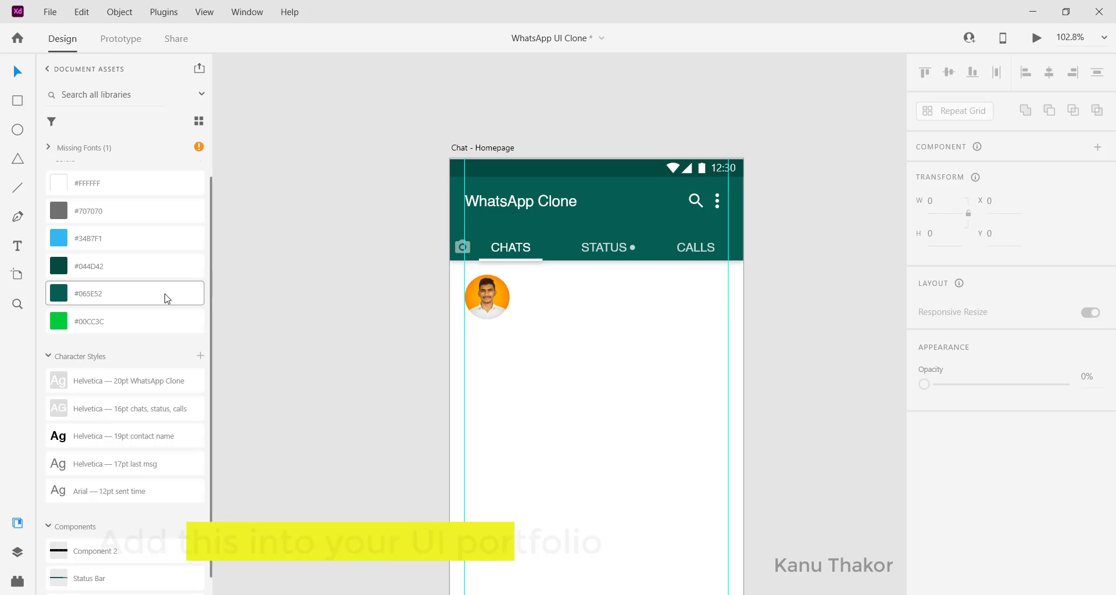
Add the contact's name beside the photo in the 19pt contact name character style
click(541, 289)
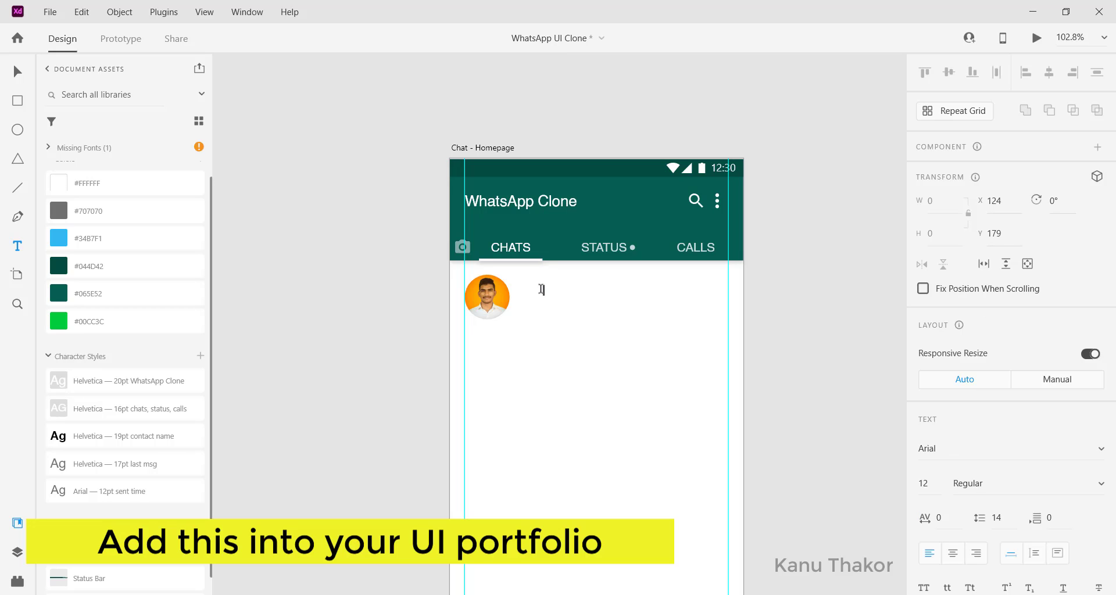
key(Escape)
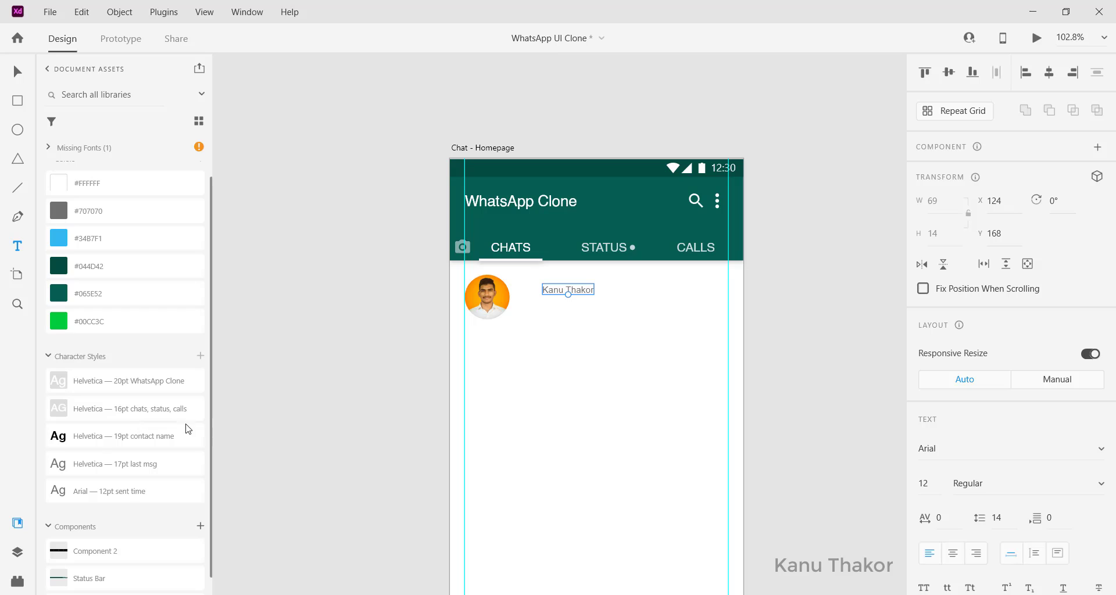
click(85, 438)
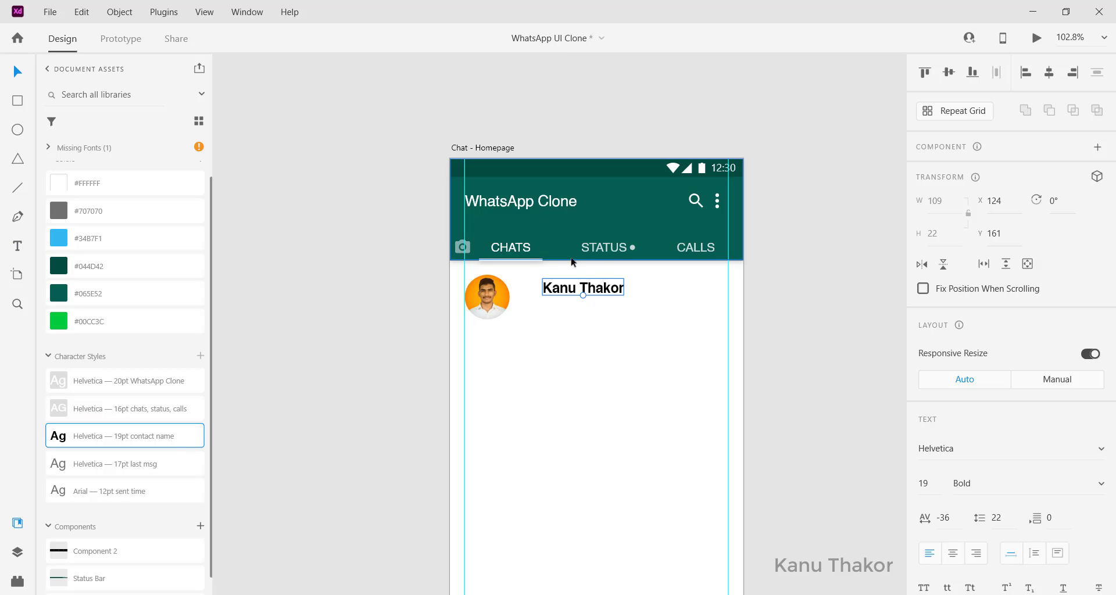
drag(573, 291, 562, 286)
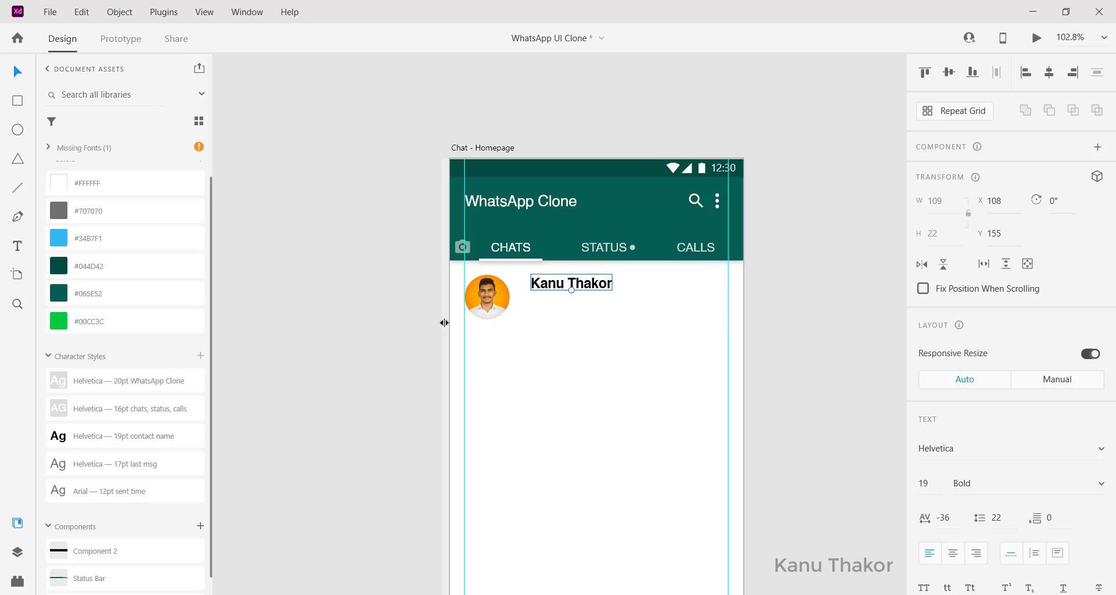
Add a vertical guide at 99 px, snap the name to it, and duplicate it below
drag(445, 322, 525, 323)
click(552, 286)
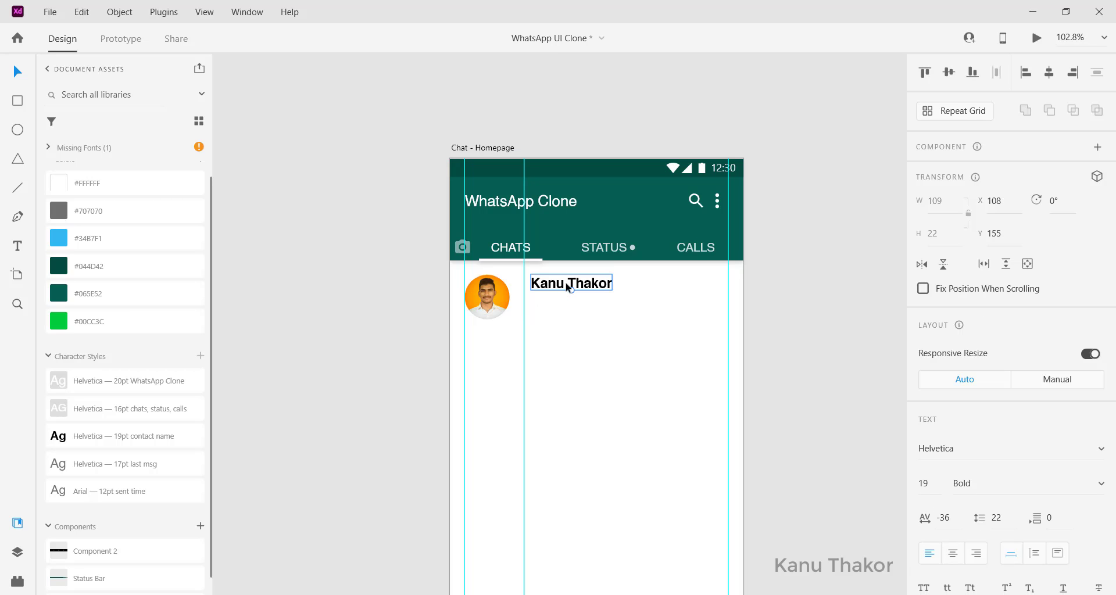
drag(560, 290, 554, 291)
click(545, 312)
click(551, 290)
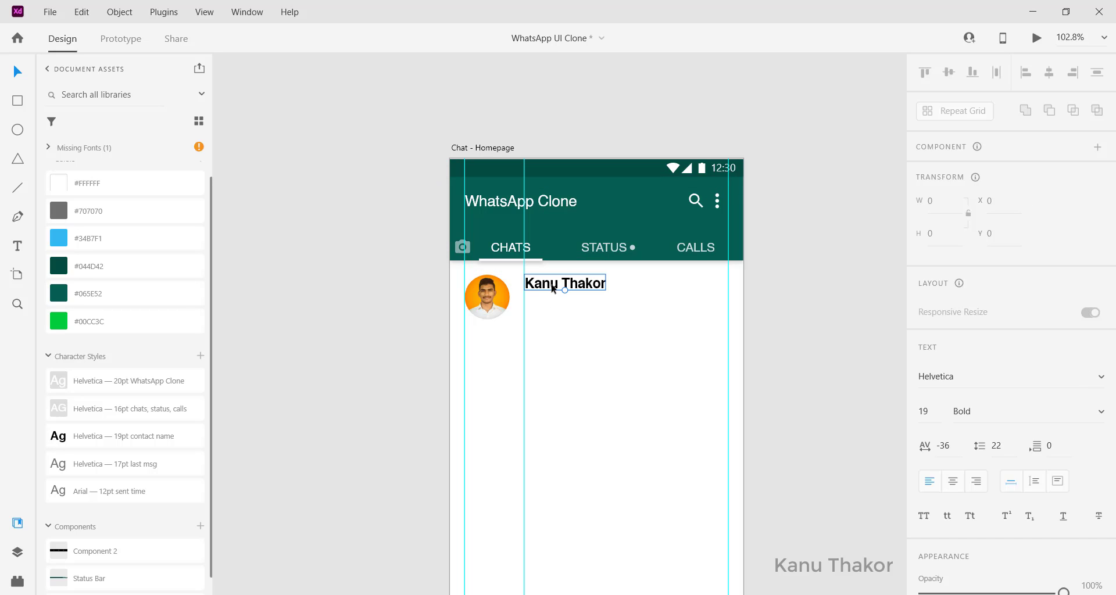
alt+drag(551, 292, 552, 312)
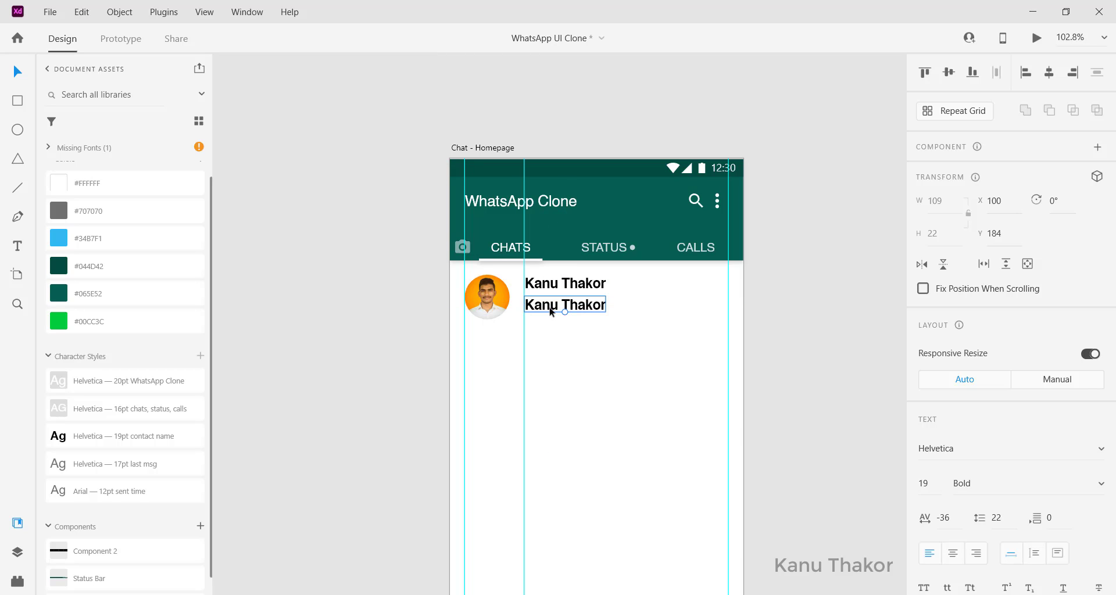
Change the copied name to 'Hello' in the 17pt last msg style, shifted right
double_click(552, 311)
text(He)
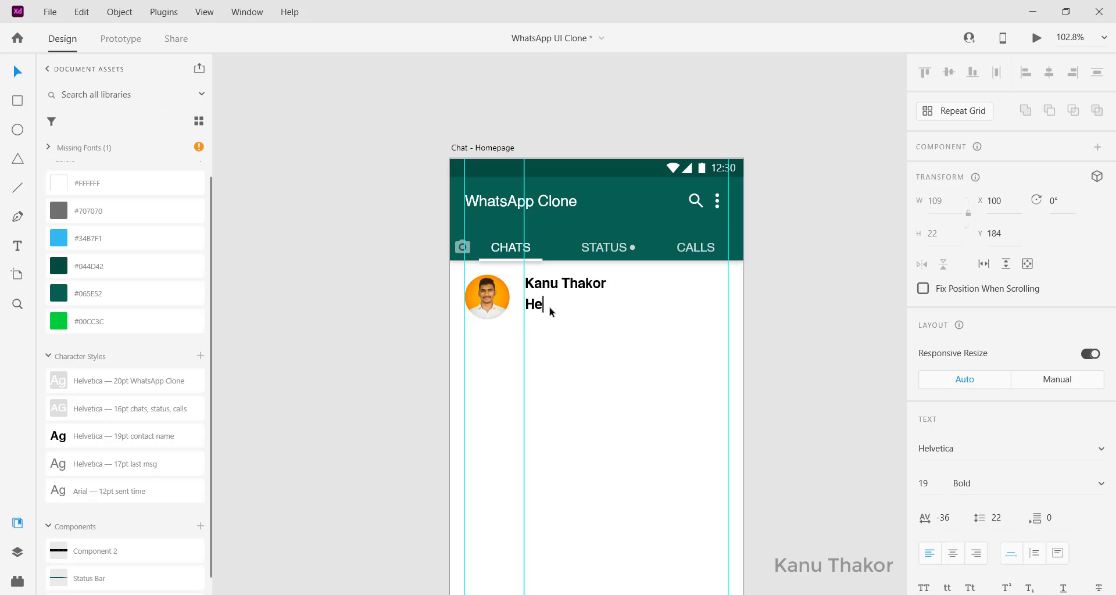
text(llo)
key(Escape)
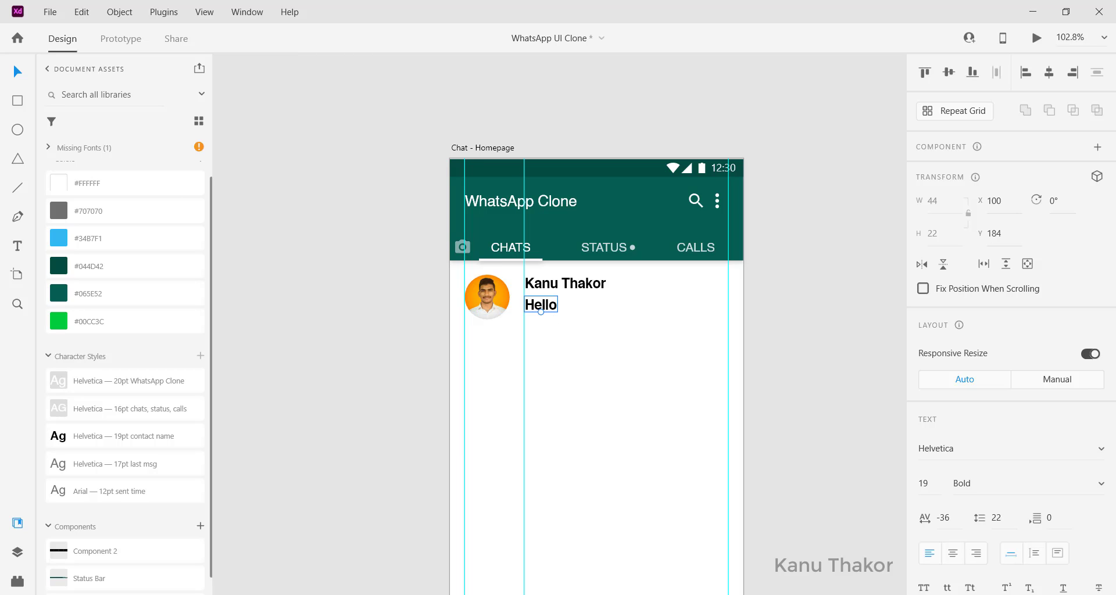
click(126, 467)
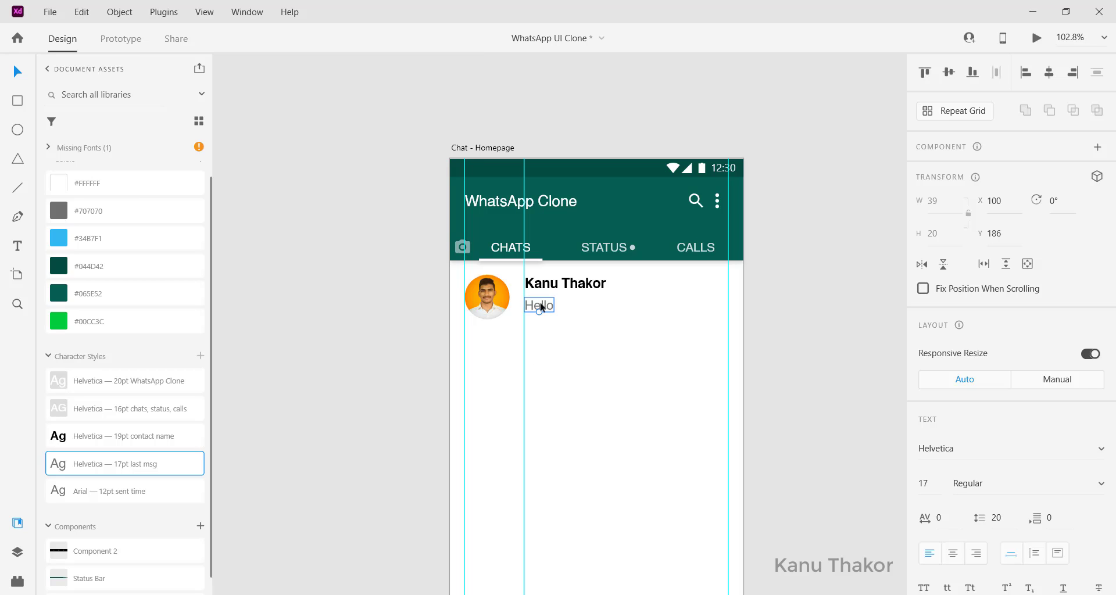
drag(541, 307, 557, 307)
Bring the double-check icon onto the chat row before Hello
scroll(401, 260, left, 5)
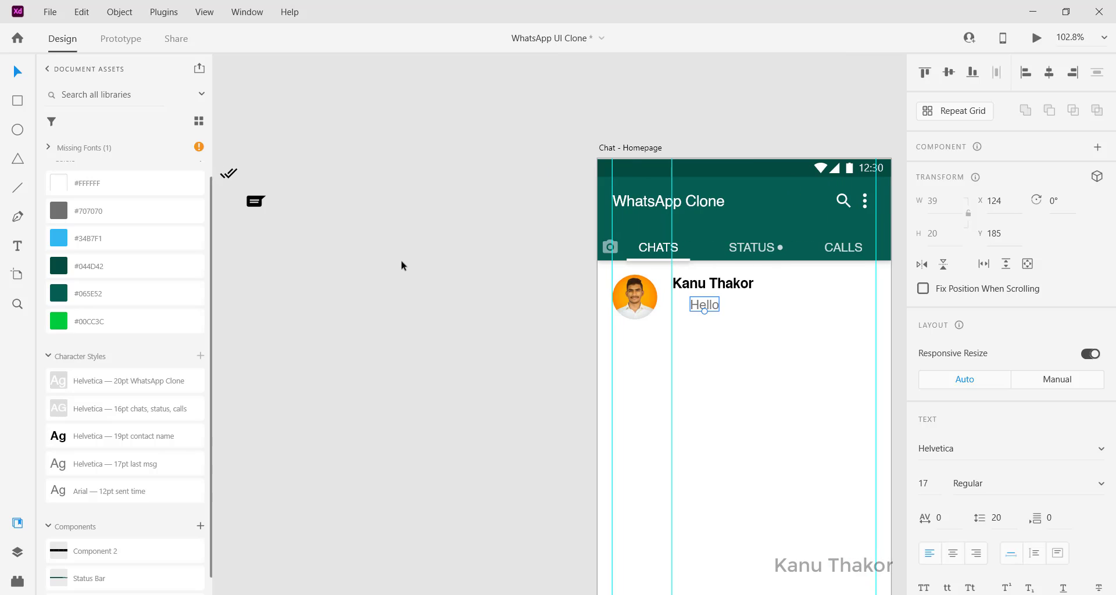
click(231, 175)
drag(228, 173, 684, 310)
Colour the double-check icon #34B7F1 and shrink it to 21 × 21
scroll(683, 310, up, 3)
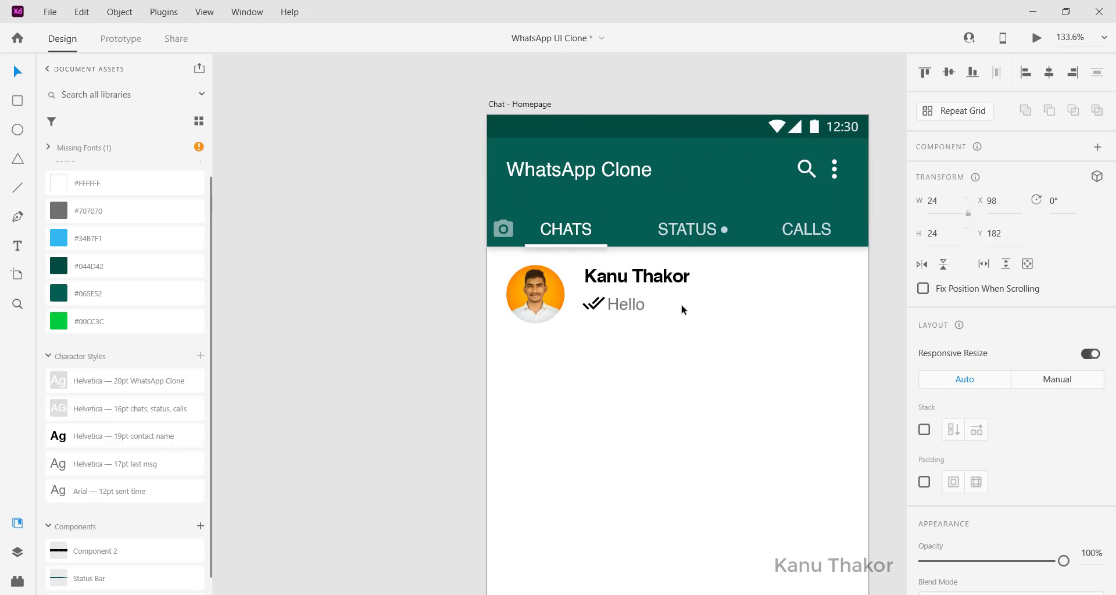
click(74, 238)
scroll(446, 314, right, 3)
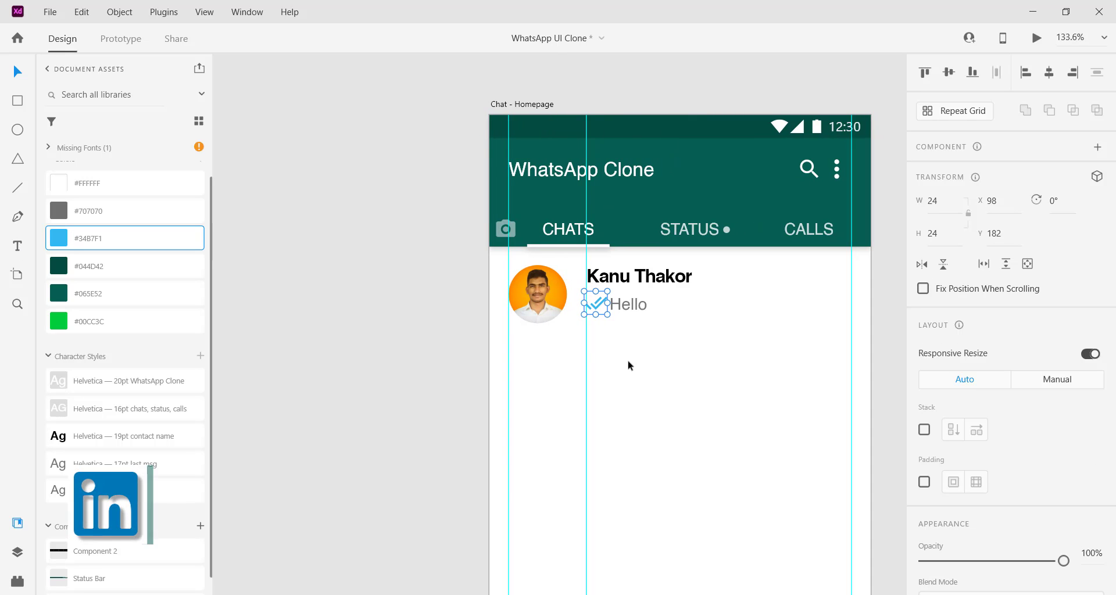
click(630, 306)
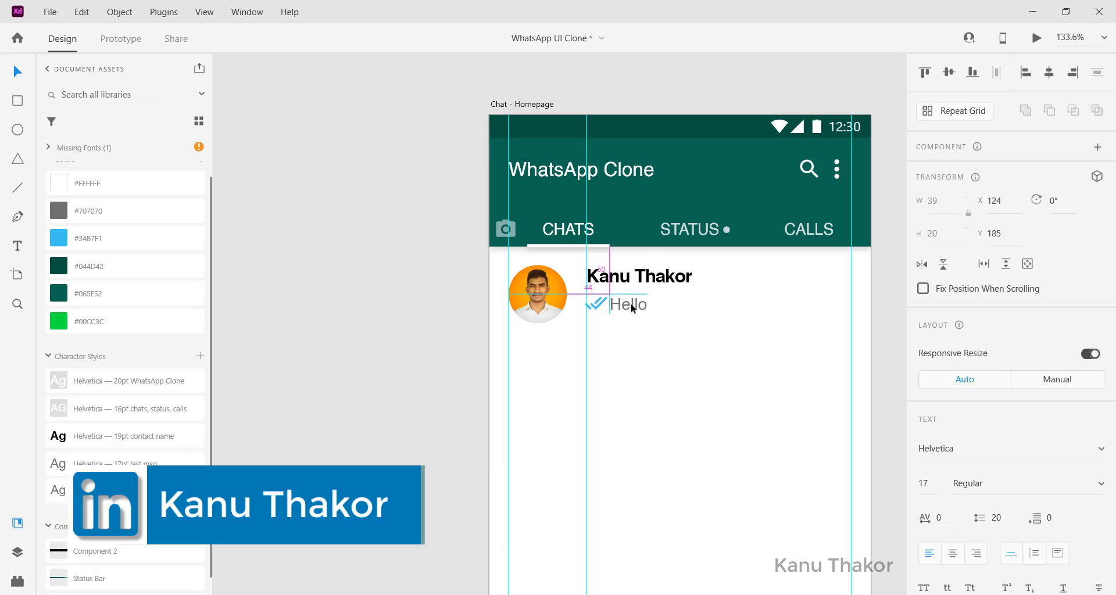
click(601, 302)
drag(608, 291, 606, 293)
key(Escape)
Nudge Hello slightly right and show the artboard layout guides
scroll(588, 306, right, 1)
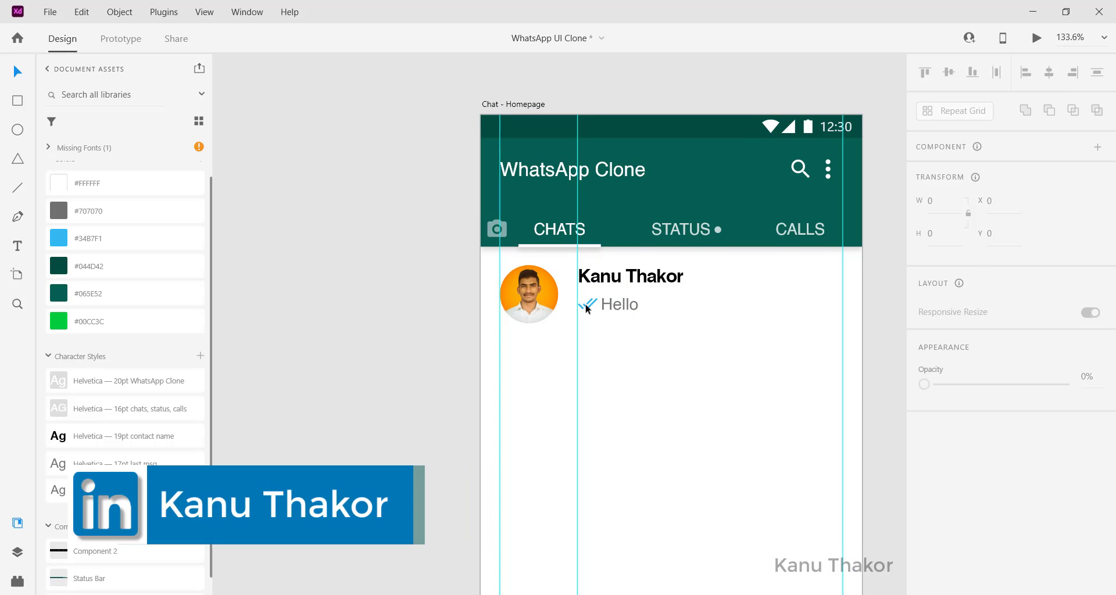
key(ctrl+;)
scroll(587, 305, right, 2)
click(562, 303)
key(Right)
key(Right)
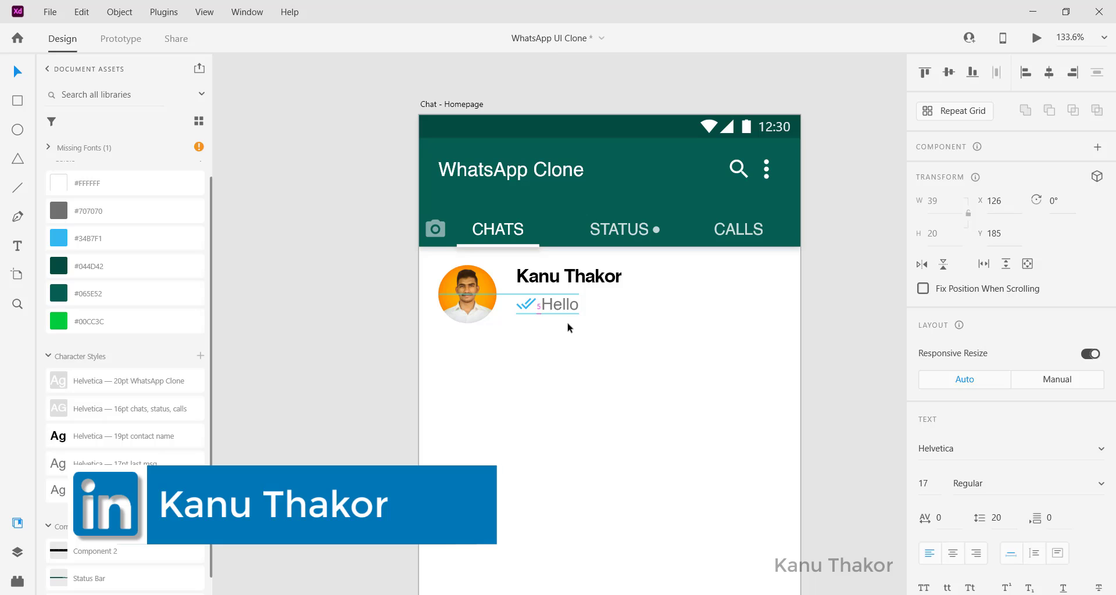
click(568, 323)
scroll(569, 328, right, 1)
click(530, 310)
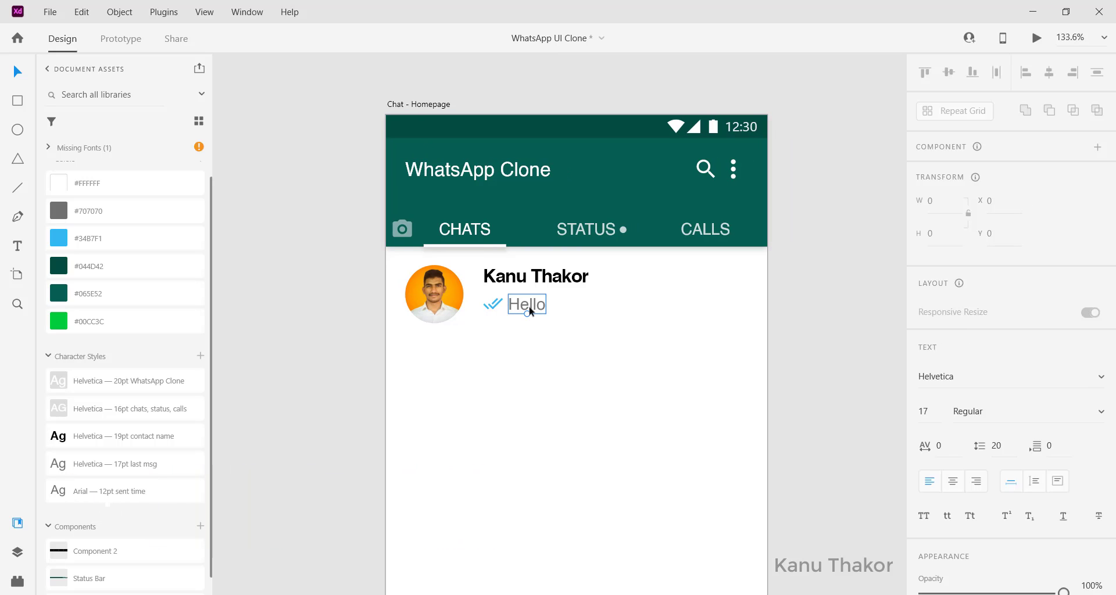
key(ctrl+;)
Copy Hello to the row's right edge as '11:00 AM' in 12pt sent time style, level with the name
drag(529, 310, 731, 292)
double_click(731, 293)
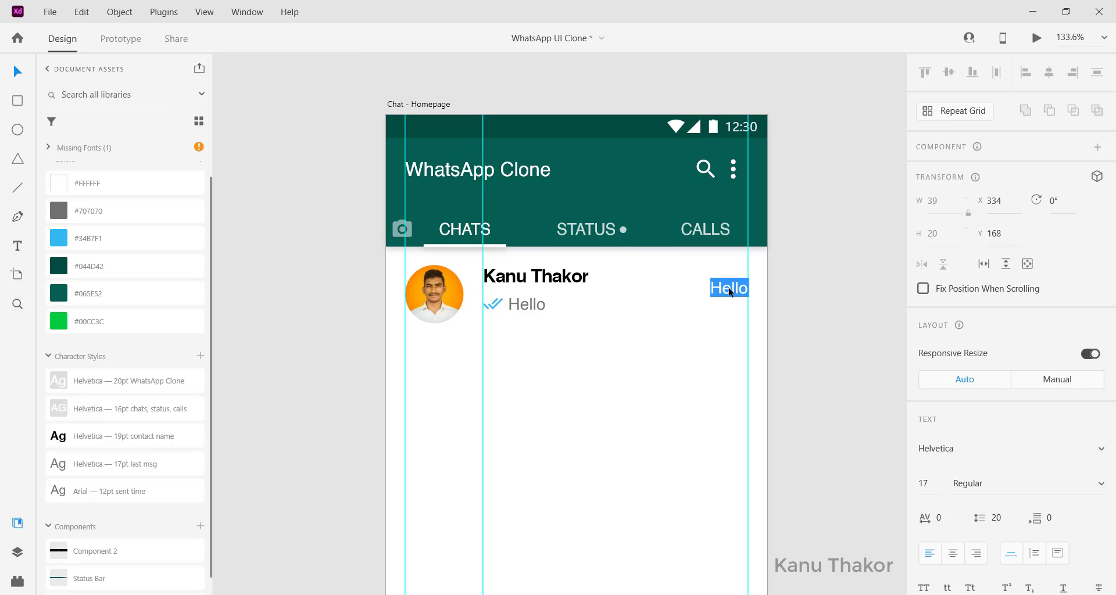
text(11:)
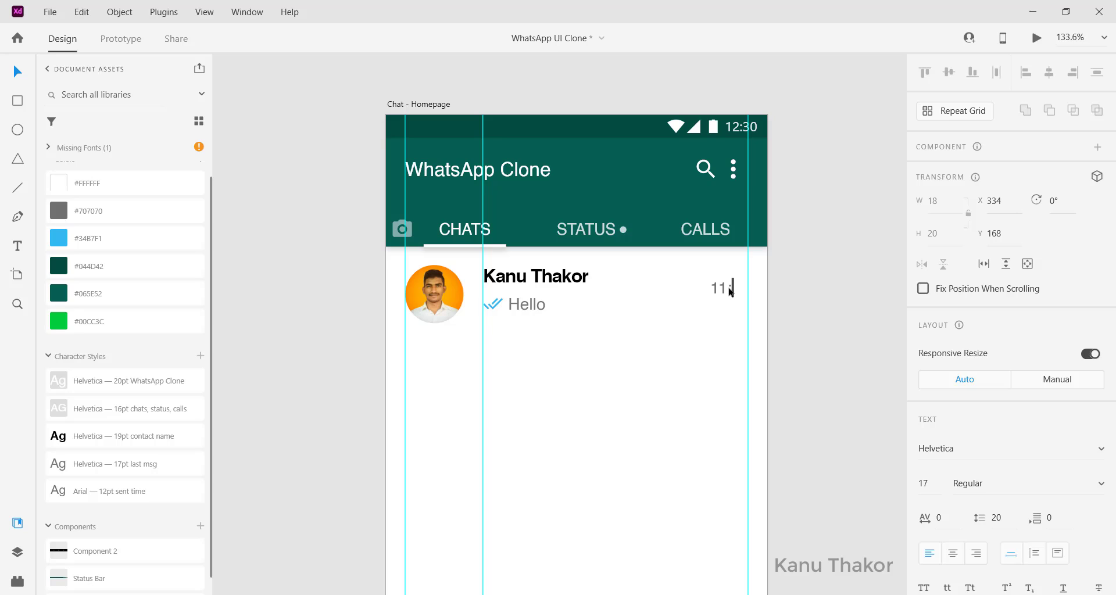
text(00 AM)
key(Escape)
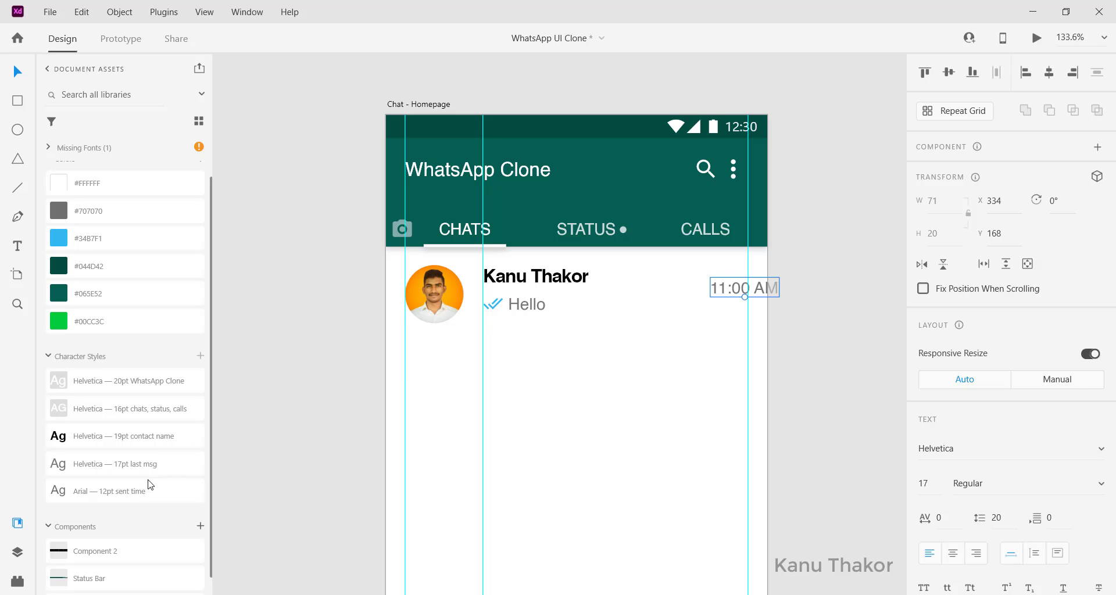
click(104, 495)
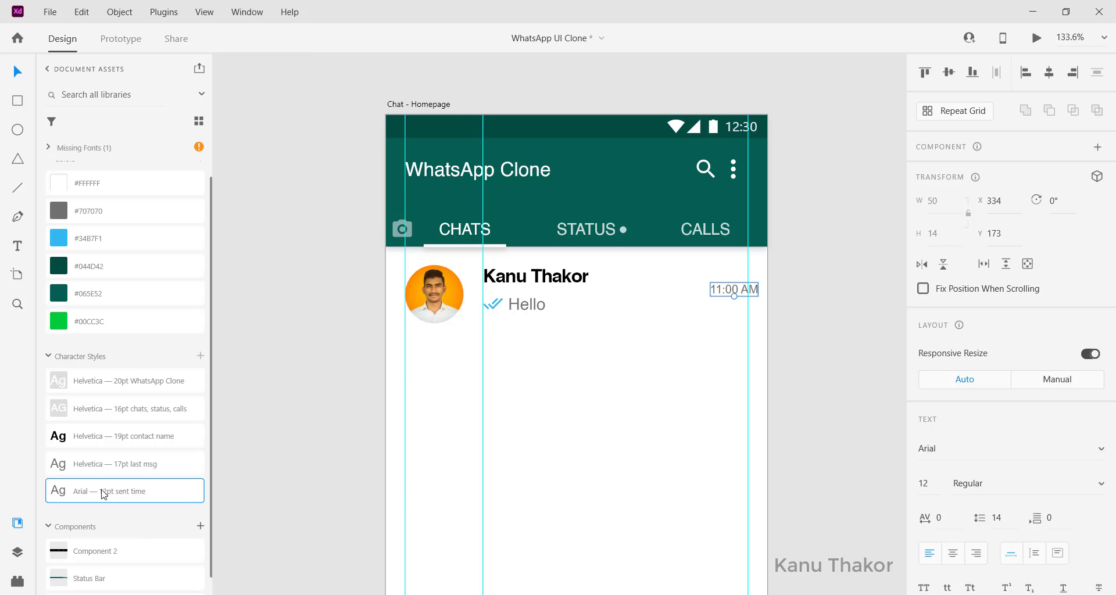
drag(735, 295, 728, 285)
Draw a straight divider line beneath the first chat row
click(722, 297)
scroll(723, 297, down, 2)
scroll(721, 300, down, 2)
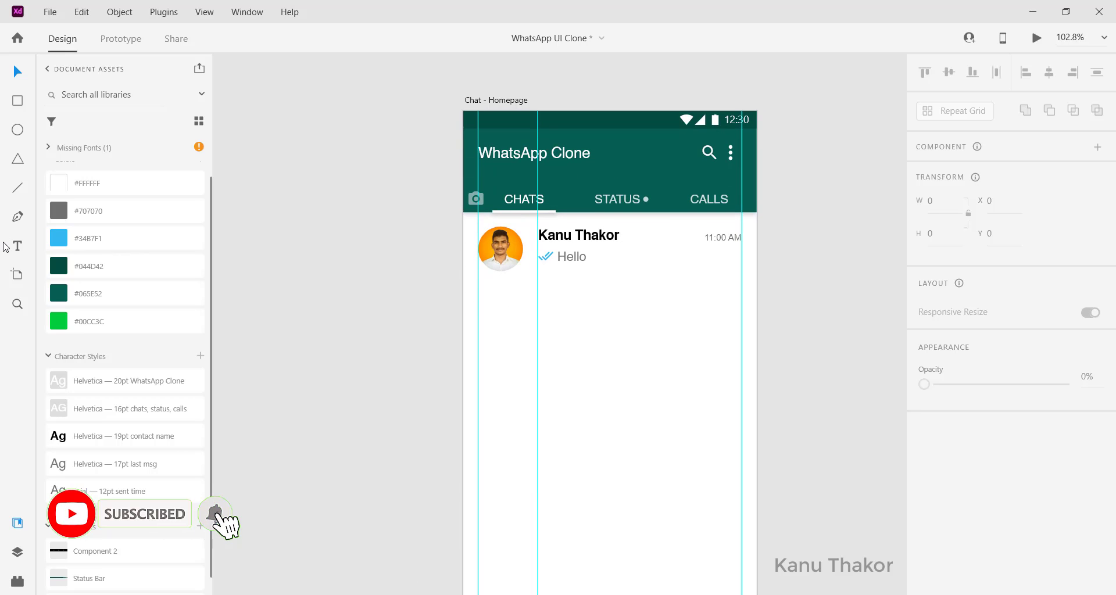
click(18, 189)
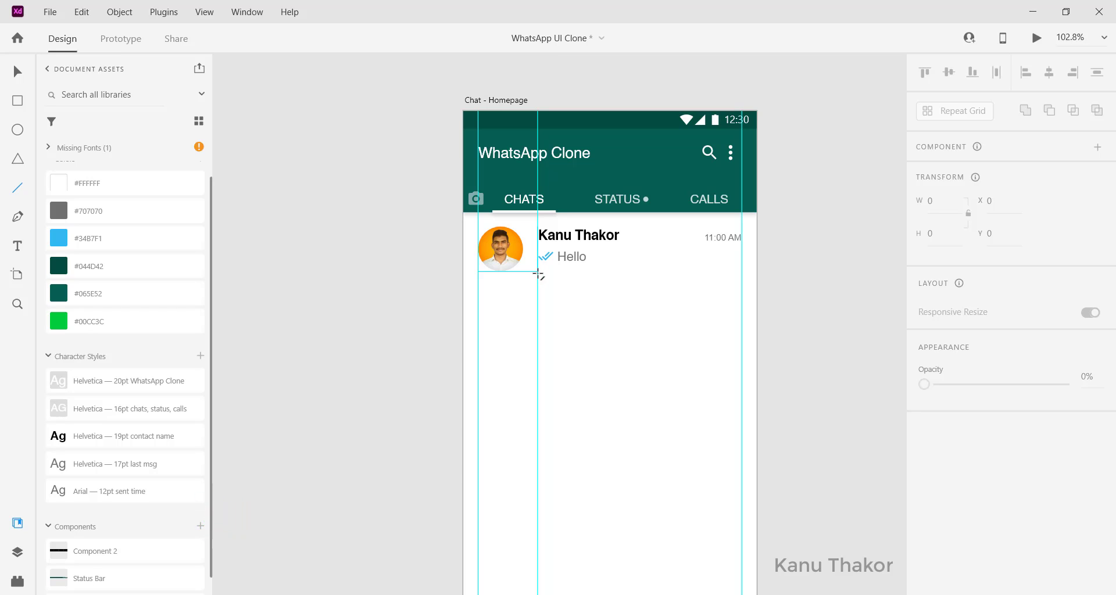
mouse_move(538, 271)
mouse_down()
mouse_move(700, 259)
mouse_move(725, 276)
mouse_move(749, 271)
mouse_up()
Give the divider line a 0.5 border size and 50% opacity
scroll(749, 271, up, 3)
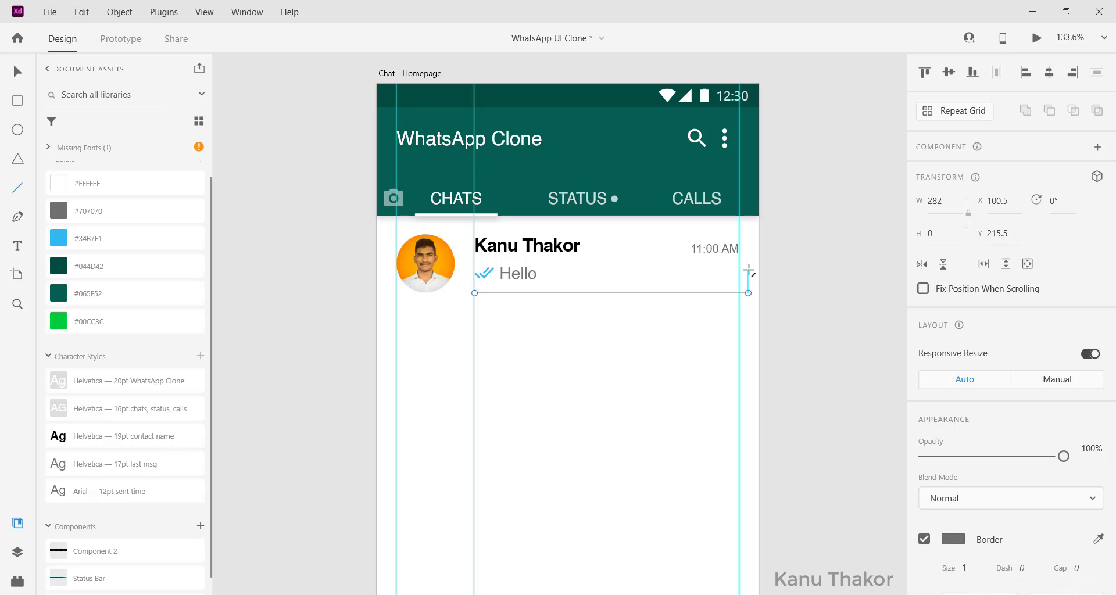
scroll(945, 448, down, 4)
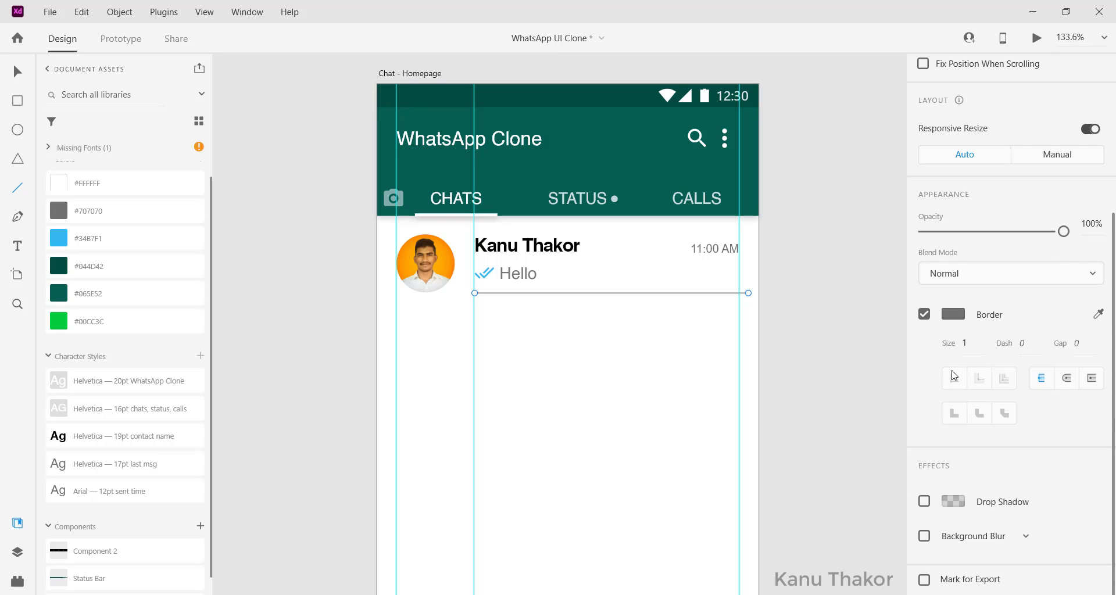
click(969, 345)
text(0.5)
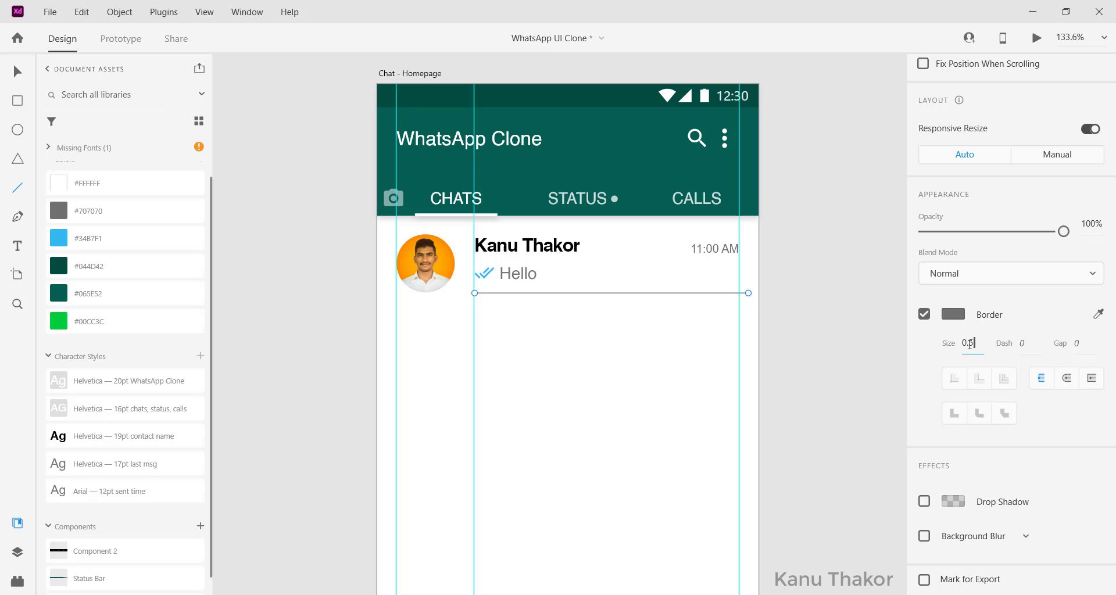
key(Return)
scroll(969, 344, up, 4)
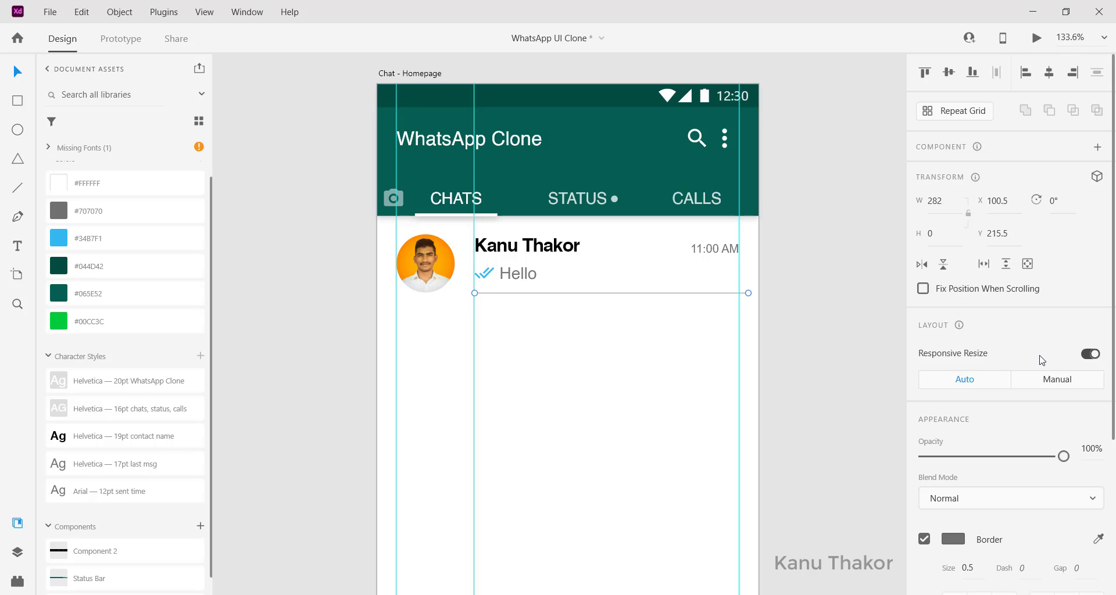
click(1090, 447)
text(50)
key(Return)
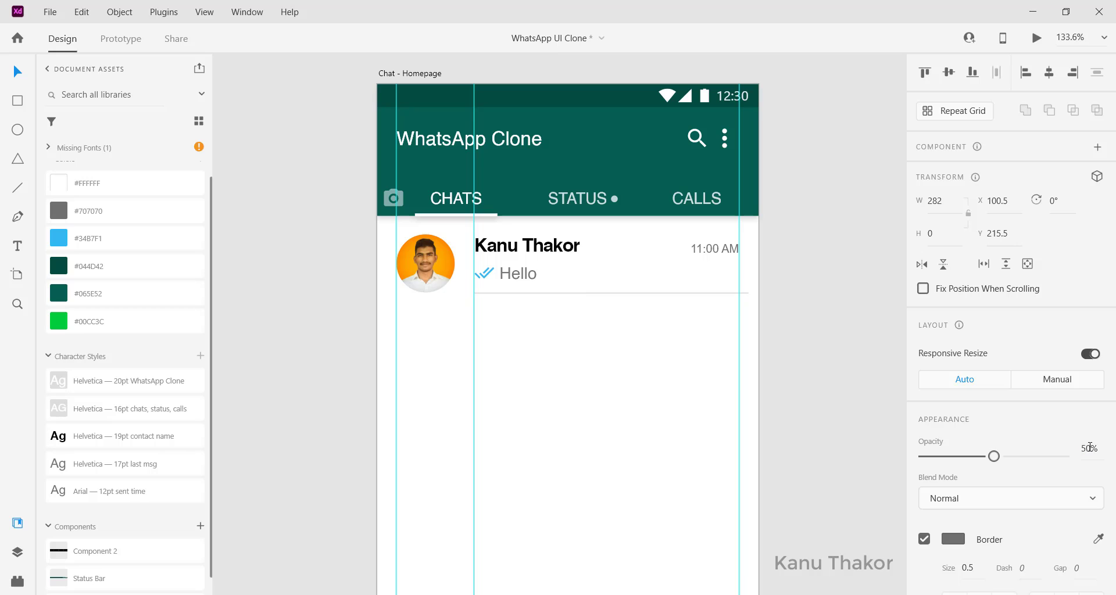
Nudge the divider line into place under the row and hide the layout guides
click(618, 304)
drag(586, 293, 584, 295)
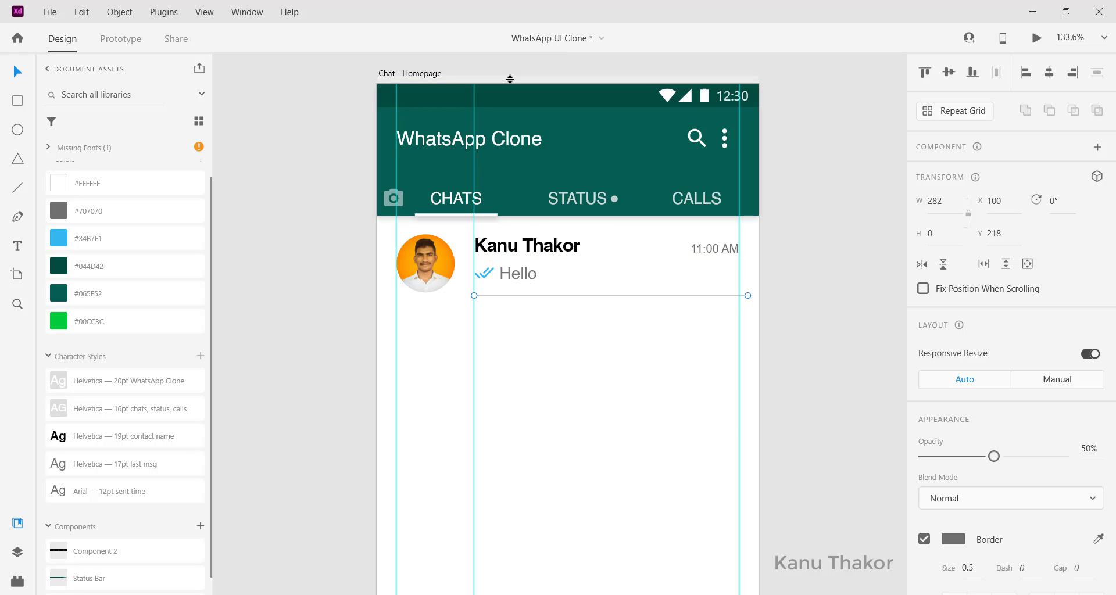
drag(510, 79, 489, 292)
click(526, 296)
key(Up)
key(Up)
key(Up)
click(763, 285)
key(ctrl+;)
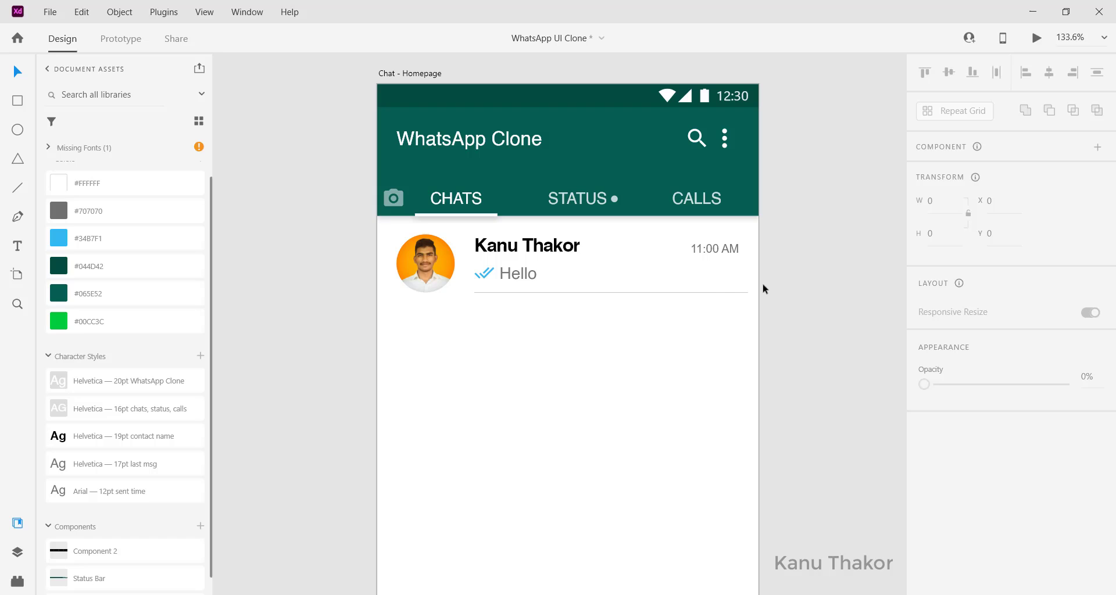
Group the chat row's elements, name the group 'contact', and convert it to a repeat grid
scroll(681, 307, down, 3)
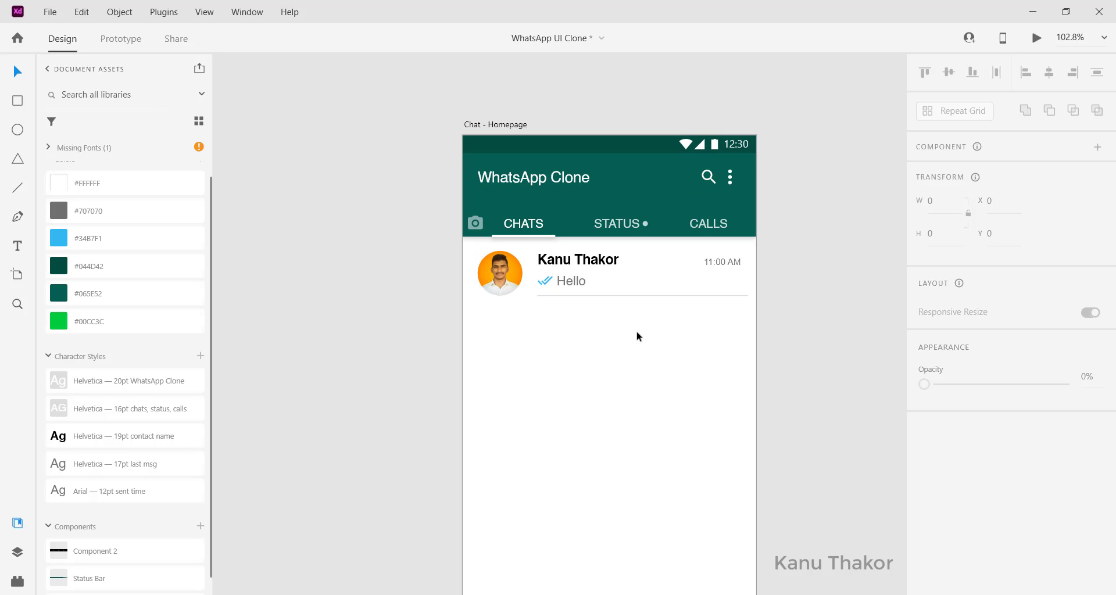
click(17, 552)
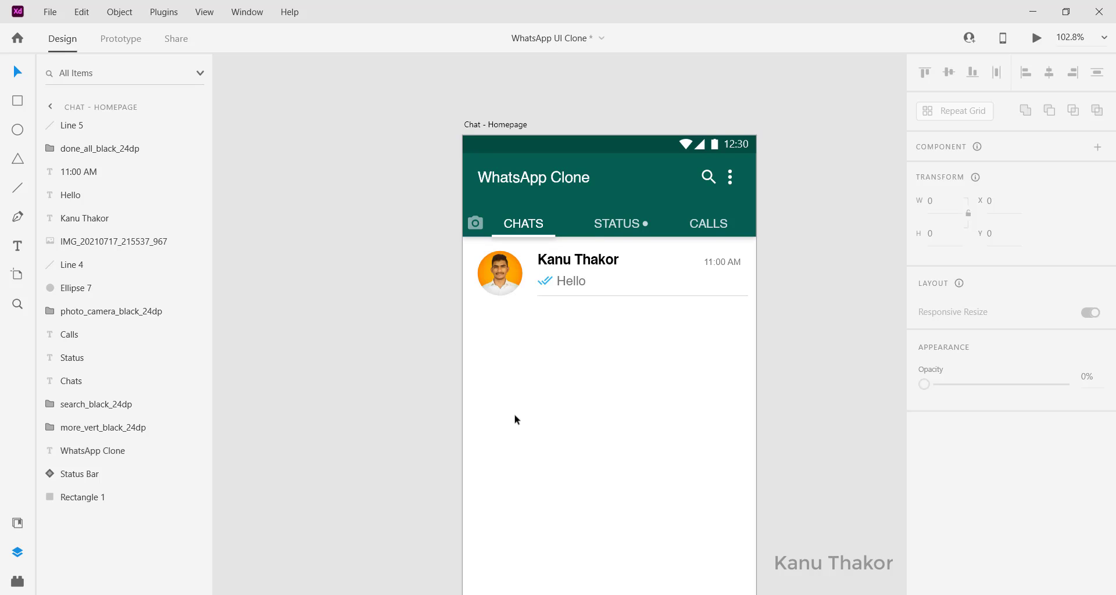
scroll(516, 419, down, 1)
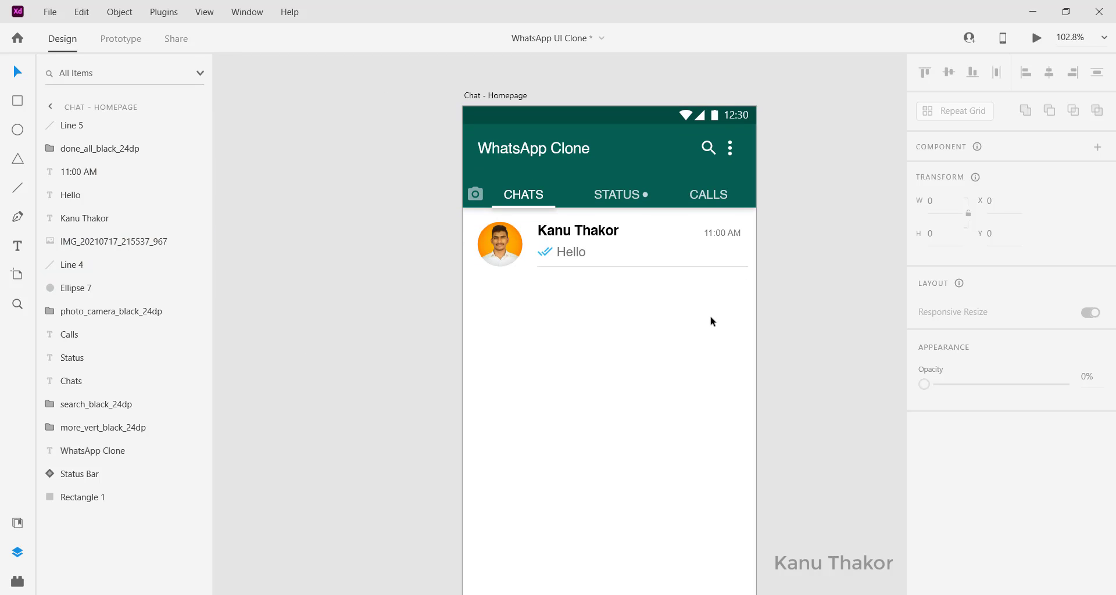
drag(733, 312, 500, 230)
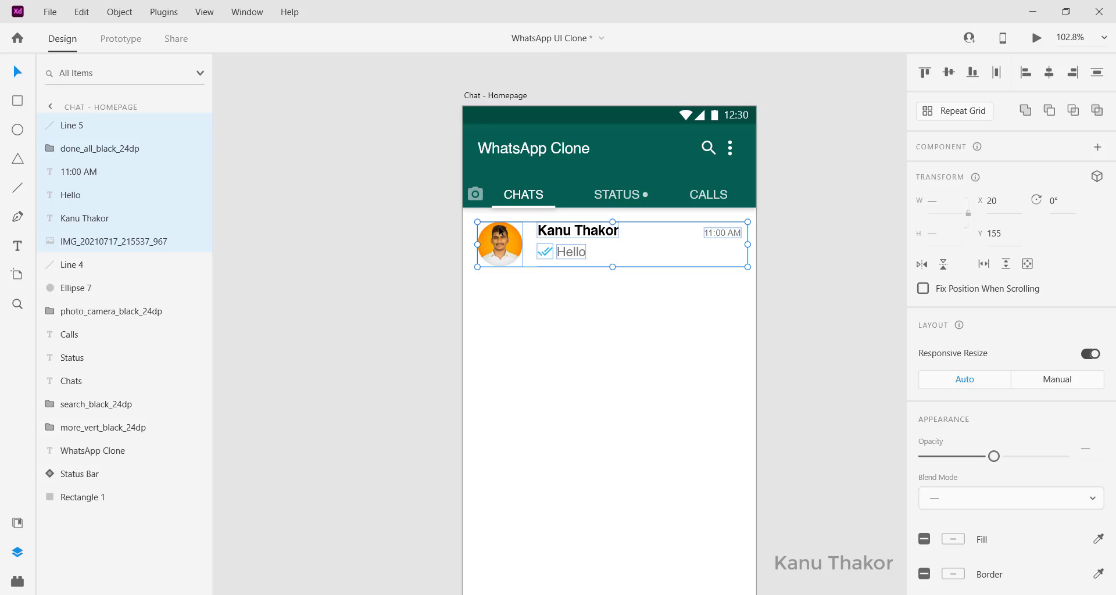
key(ctrl+g)
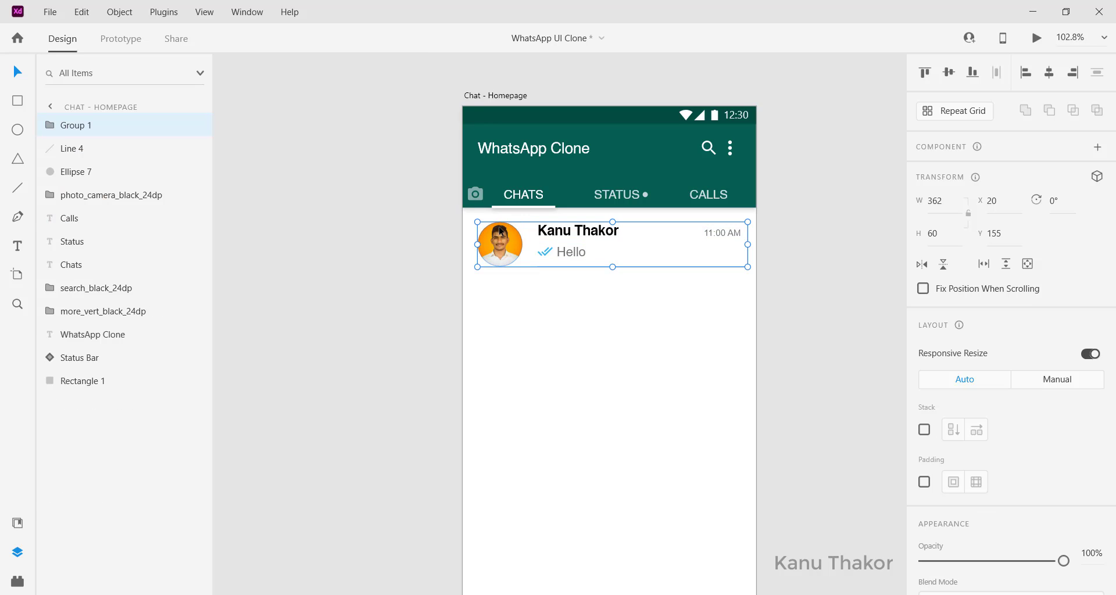
double_click(69, 125)
text(contact)
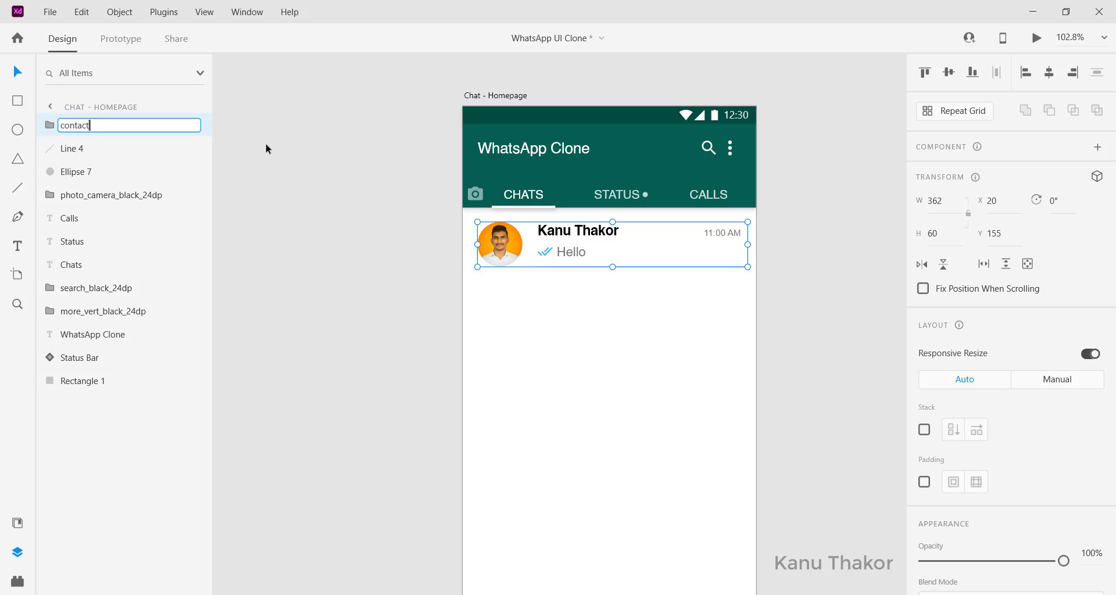
key(Return)
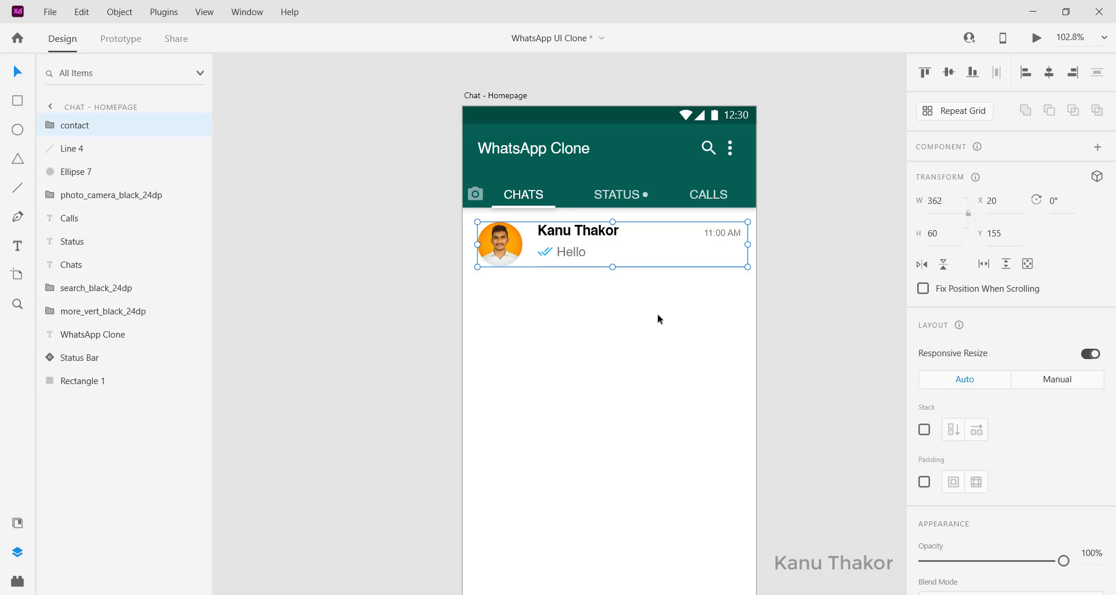
key(ctrl+r)
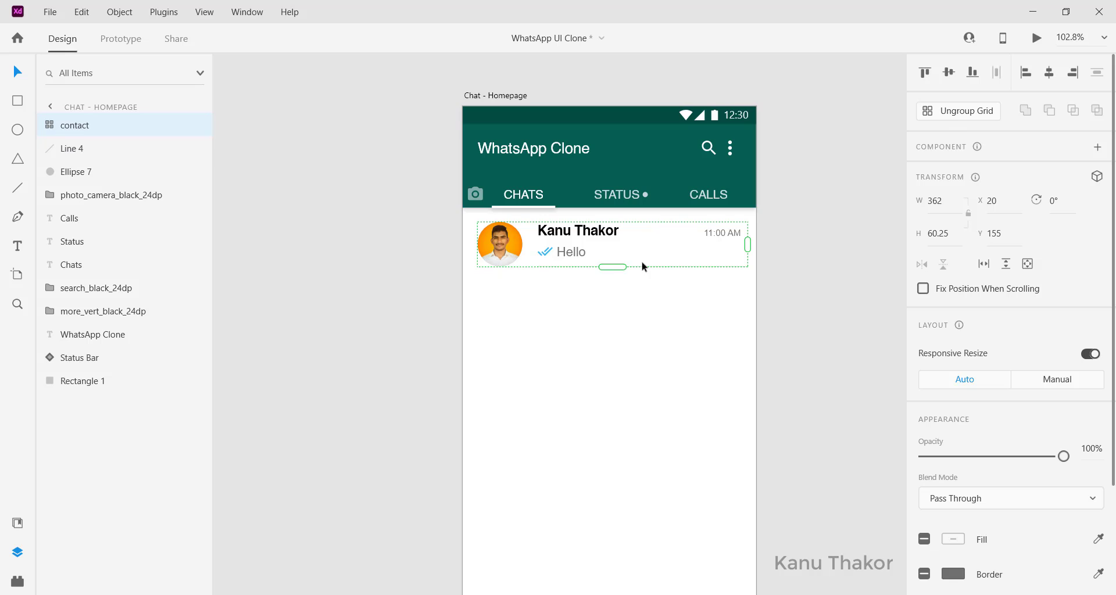
Stretch the contact repeat grid to 642.25 high with rows spaced 16 apart
drag(612, 267, 613, 578)
scroll(547, 297, up, 3)
drag(547, 298, 547, 294)
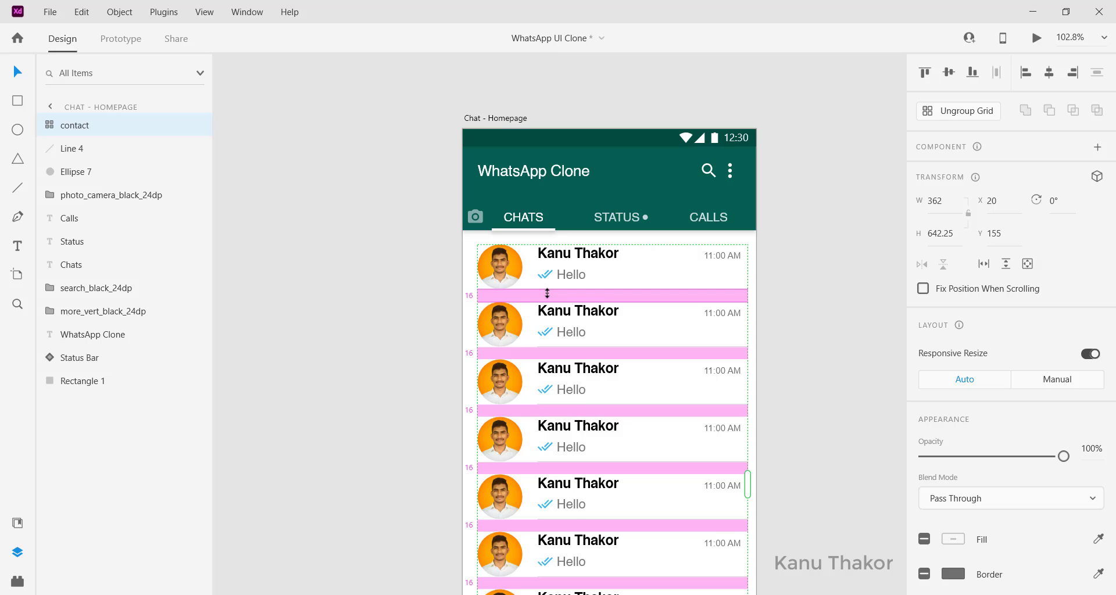
click(444, 305)
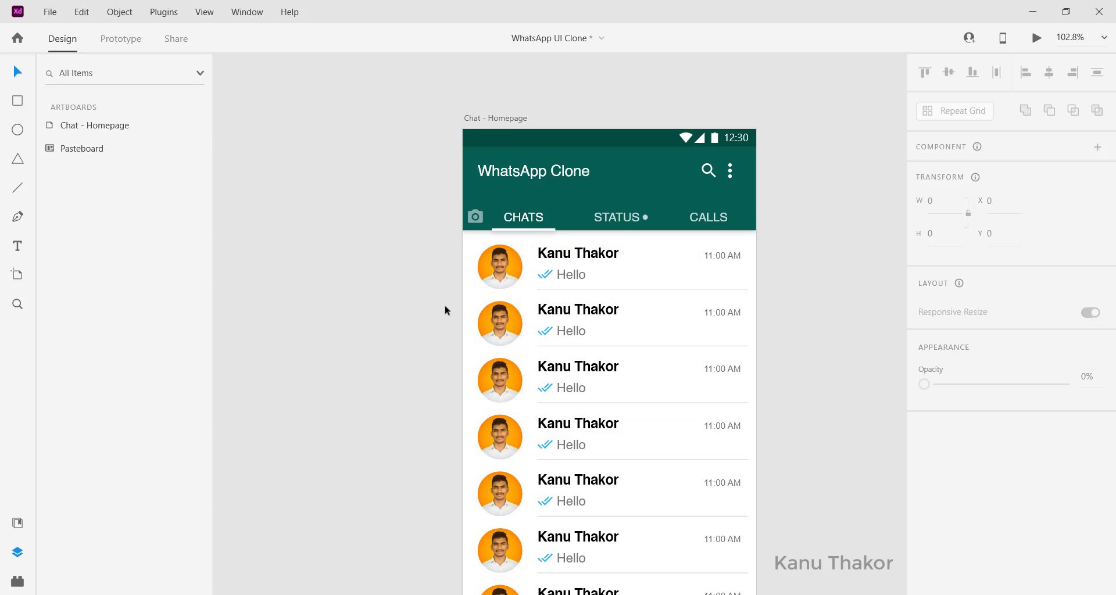
ctrl+scroll(445, 305, down, 3)
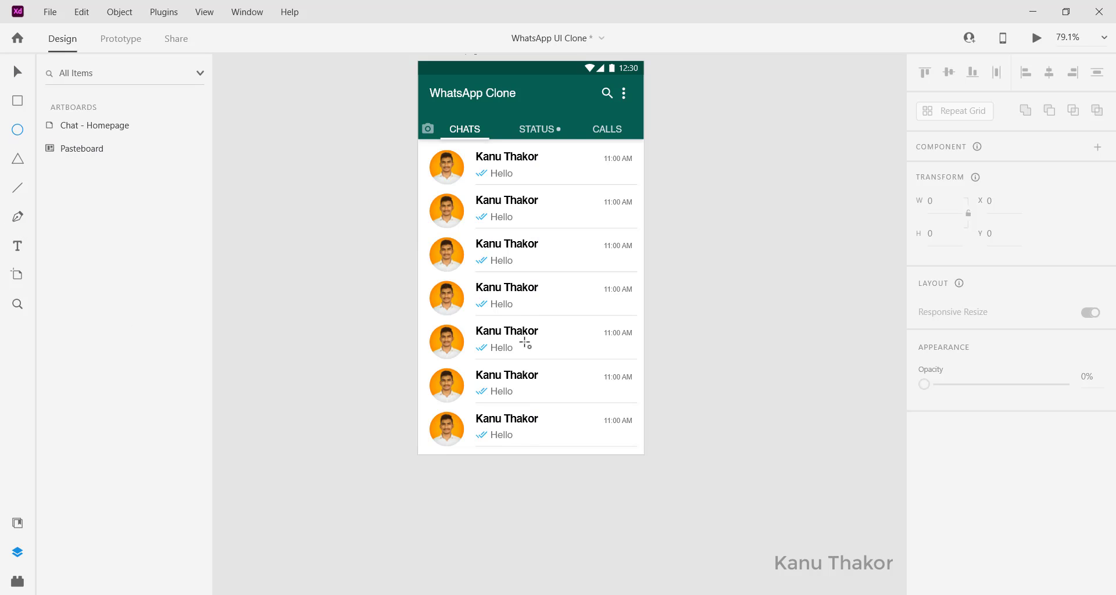
Draw a 62 × 62 circle at lower right, remove its border and fill it #00CC3C
drag(593, 387, 619, 424)
scroll(942, 523, down, 3)
scroll(942, 522, down, 1)
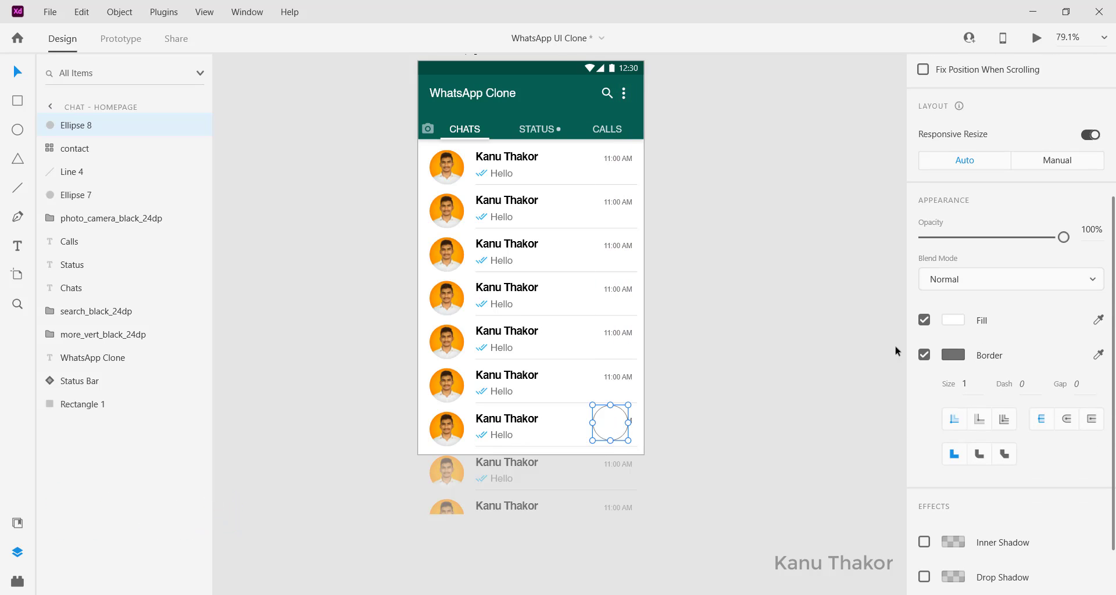
click(925, 356)
click(18, 523)
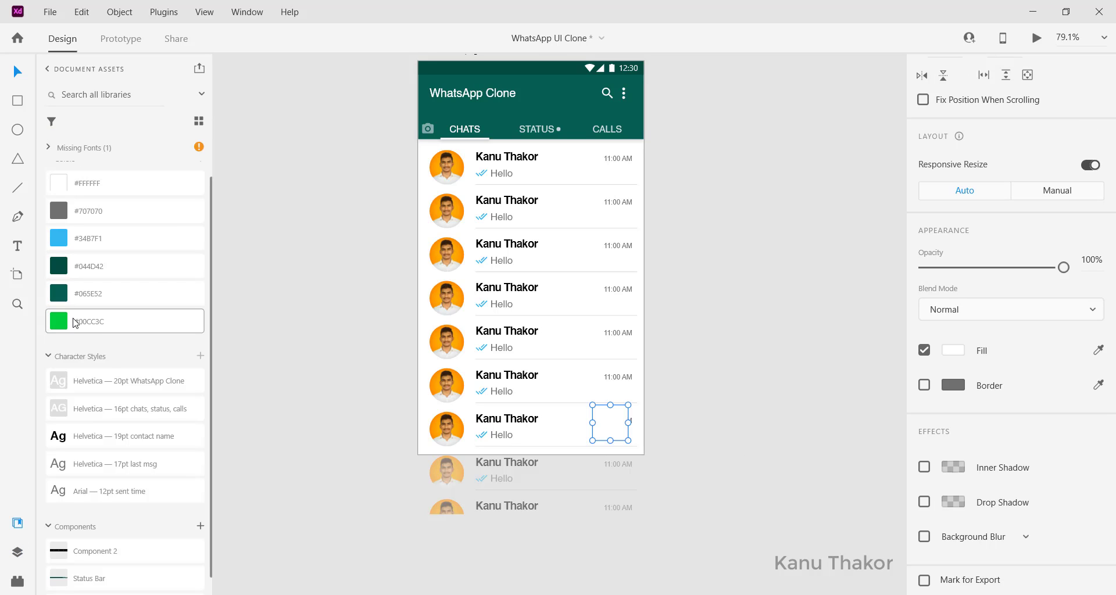
click(61, 322)
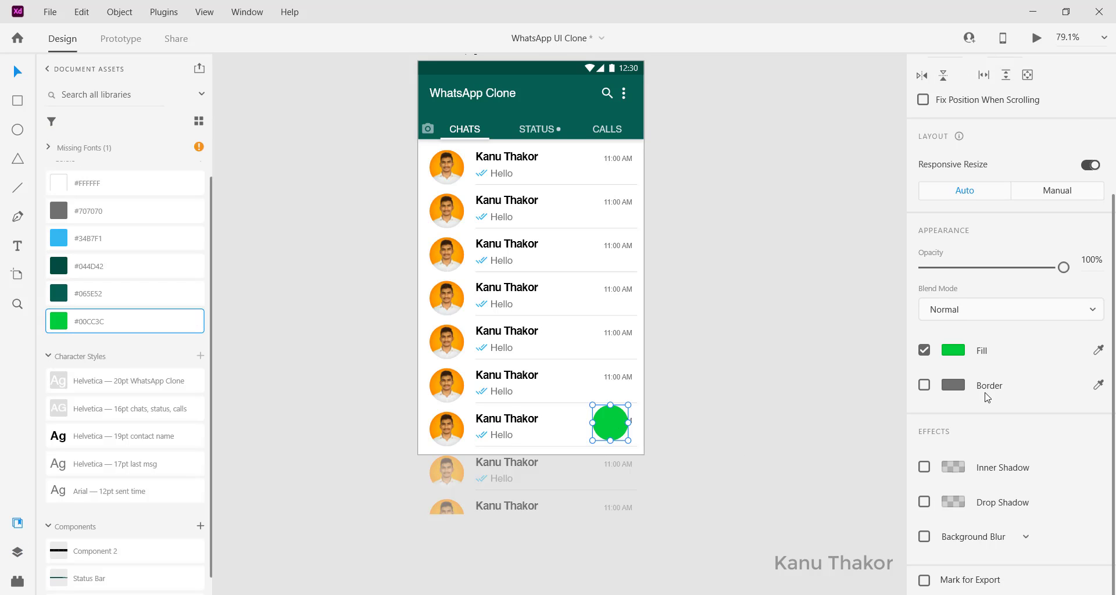
Add a drop shadow with Y 5 and blur 7, then position the circle at X 311, Y 603
click(925, 503)
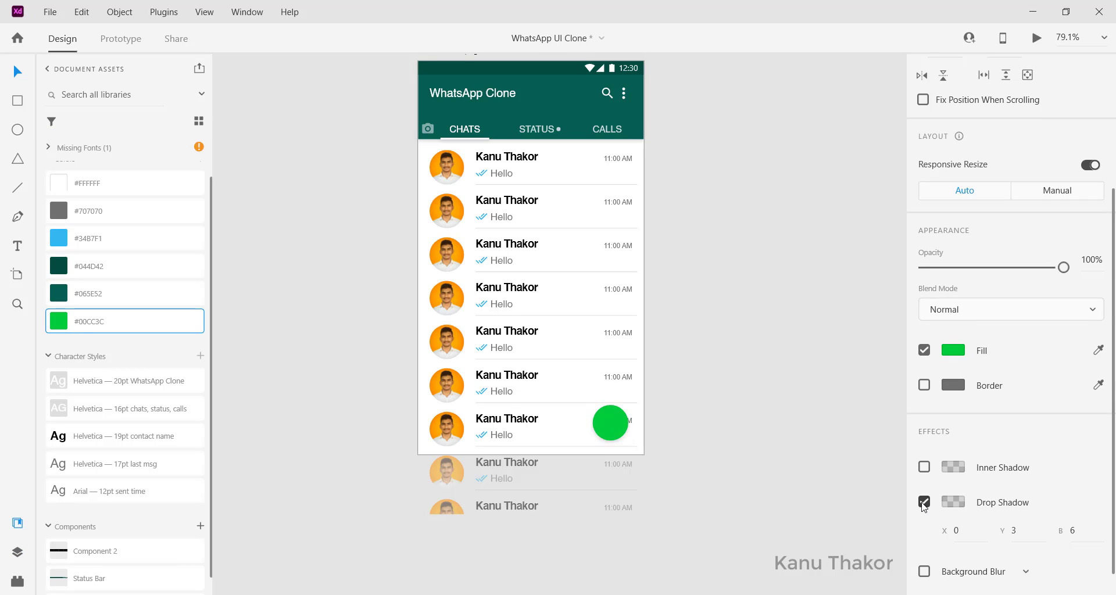
scroll(989, 500, down, 1)
click(1015, 496)
text(5)
click(1079, 498)
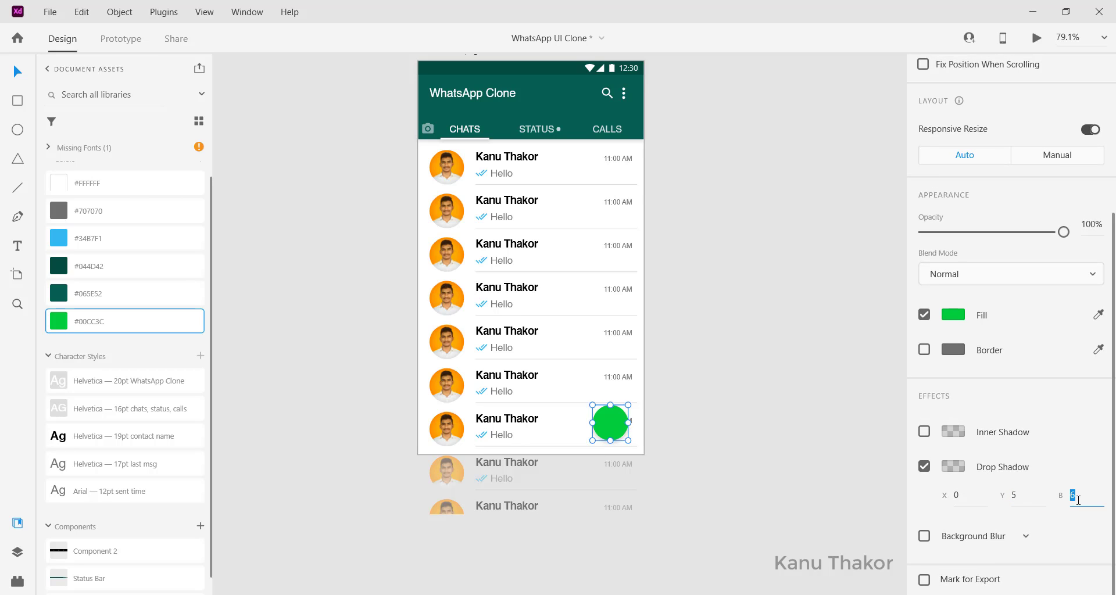
key(Up)
scroll(735, 495, left, 3)
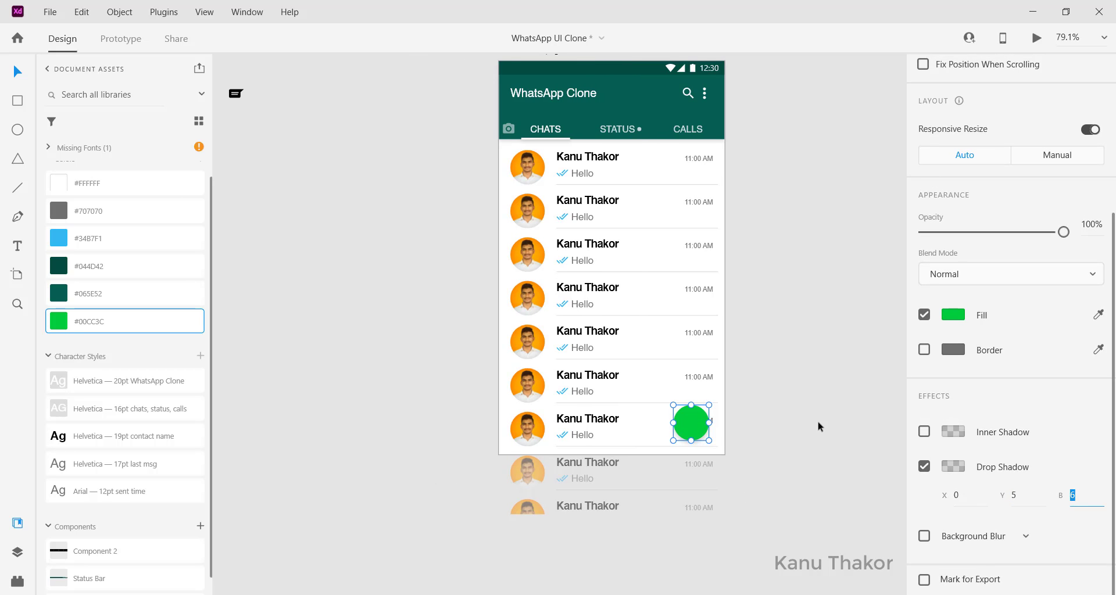
drag(688, 426, 692, 428)
click(799, 409)
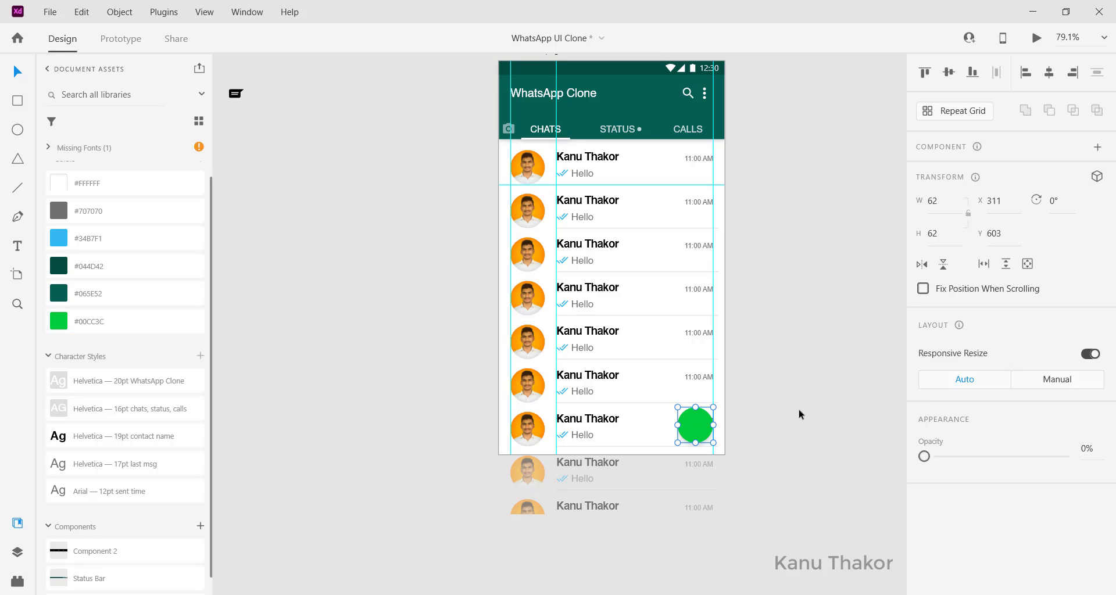
Move the chat icon onto the green circle, colour it white #FFFFFF and centre it
scroll(277, 285, up, 3)
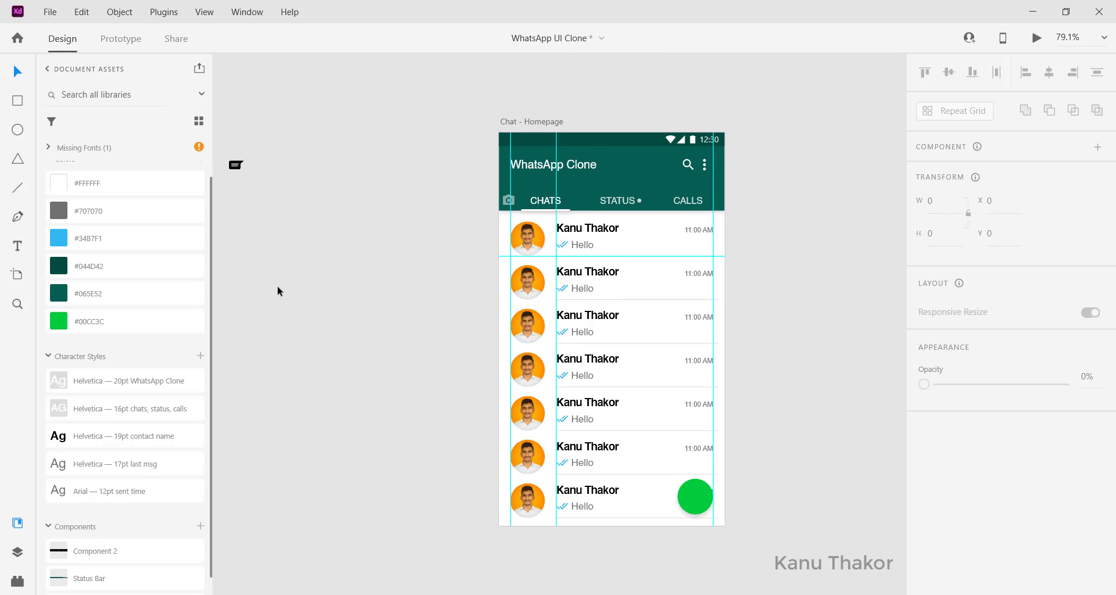
scroll(277, 285, left, 2)
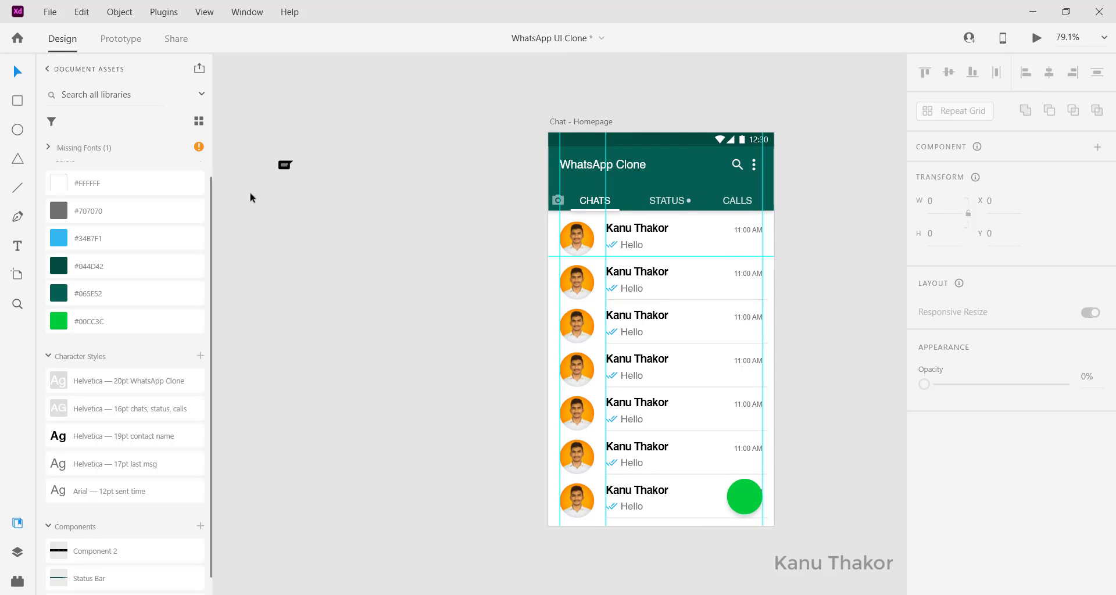
click(287, 168)
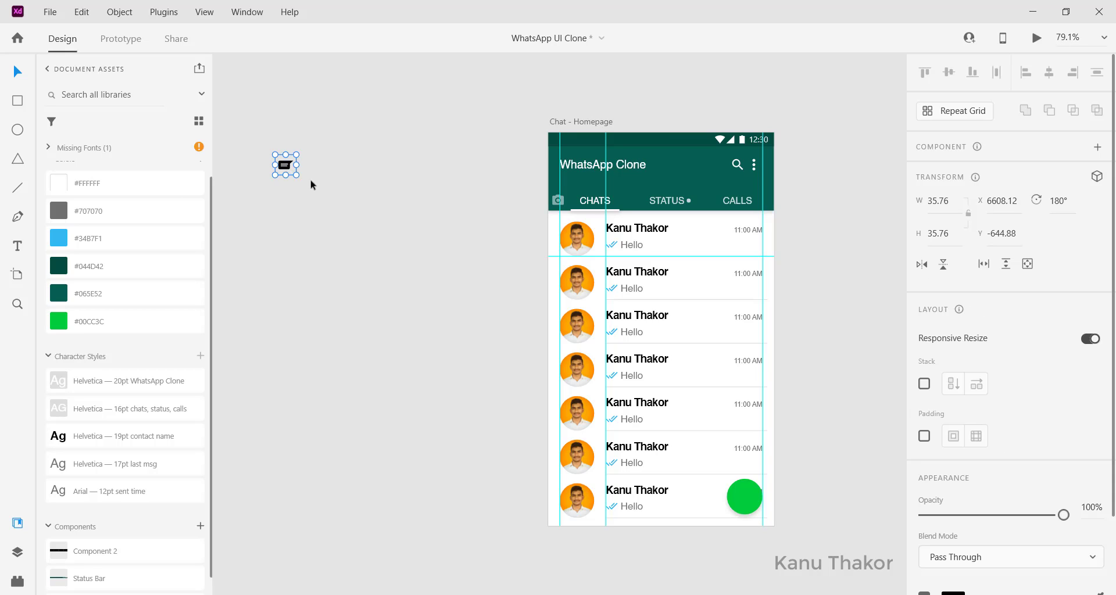
drag(286, 168, 747, 498)
scroll(1025, 493, down, 3)
click(948, 503)
drag(814, 418, 690, 366)
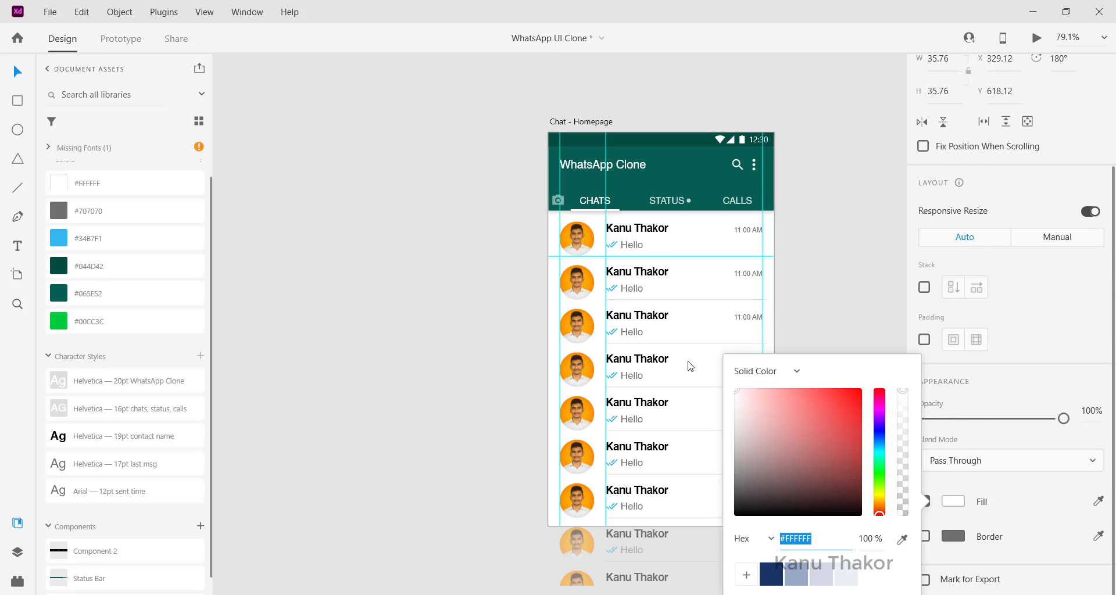
click(413, 383)
drag(747, 498, 749, 500)
click(814, 479)
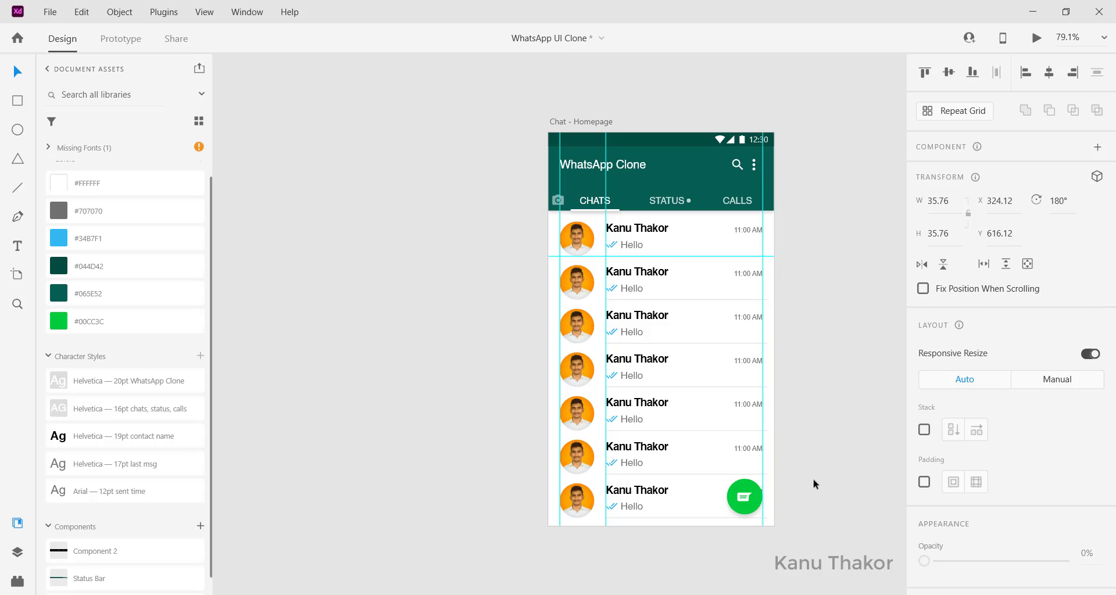
click(746, 499)
click(487, 467)
Select the Chat - Homepage artboard and open Desktop Preview
scroll(487, 467, down, 5)
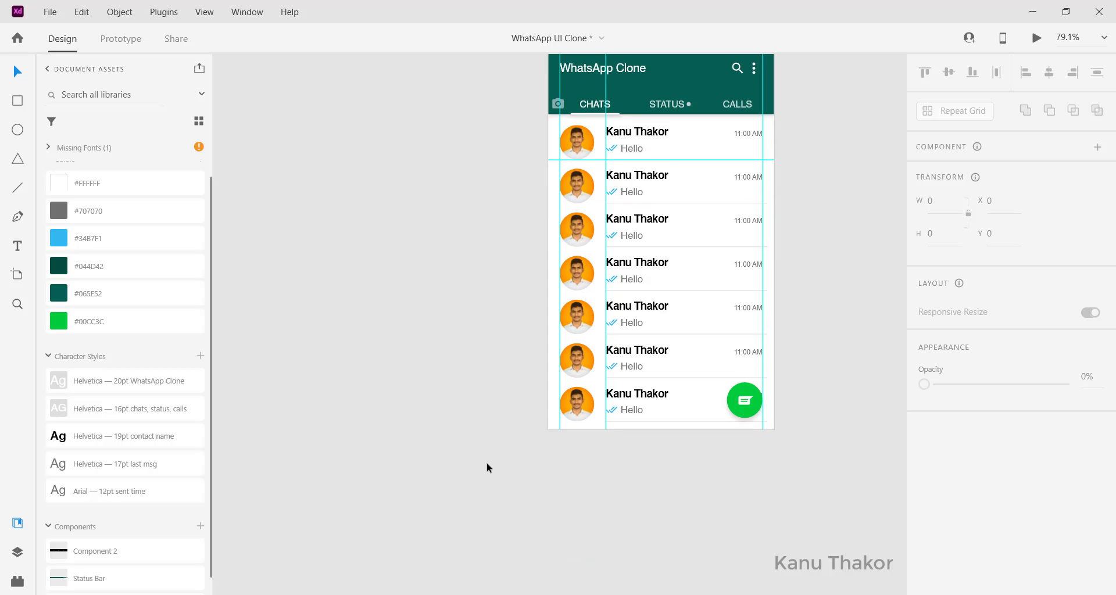
scroll(487, 467, up, 4)
scroll(548, 366, up, 1)
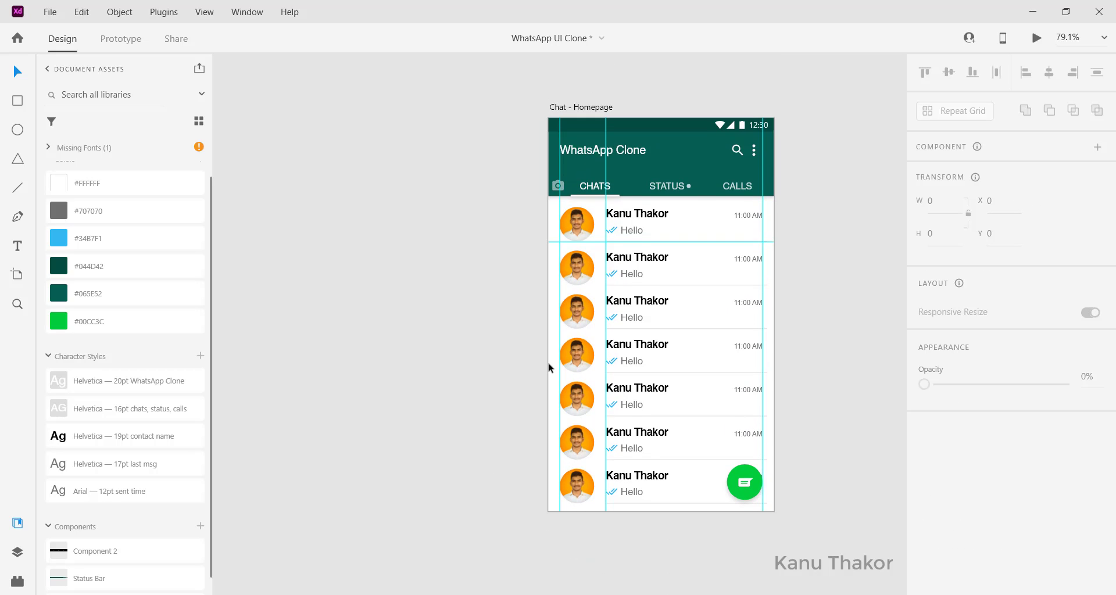
click(578, 108)
scroll(640, 316, down, 3)
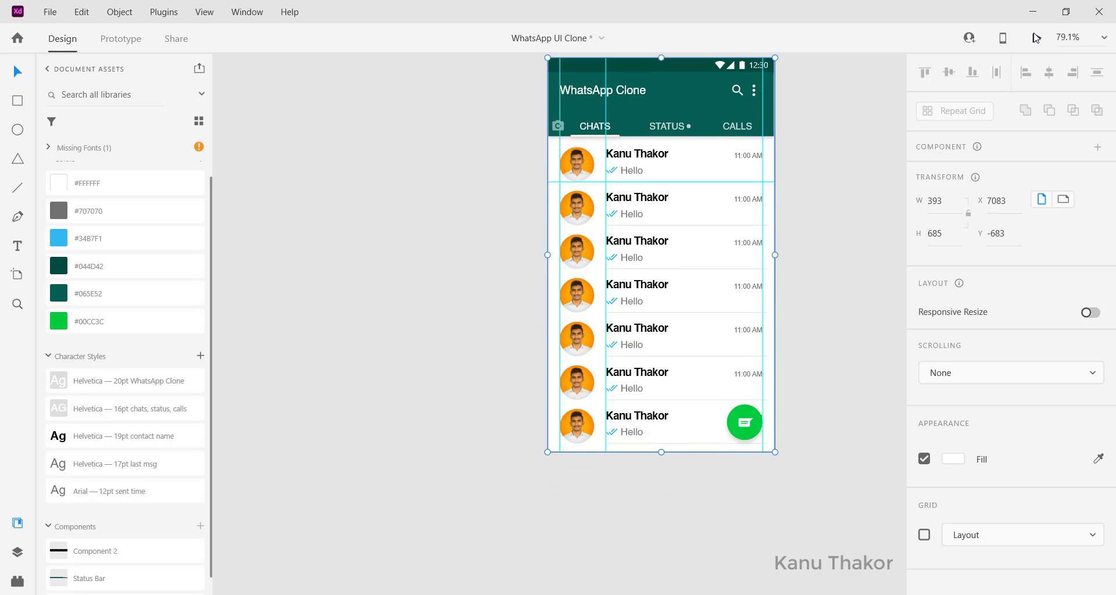
click(1037, 38)
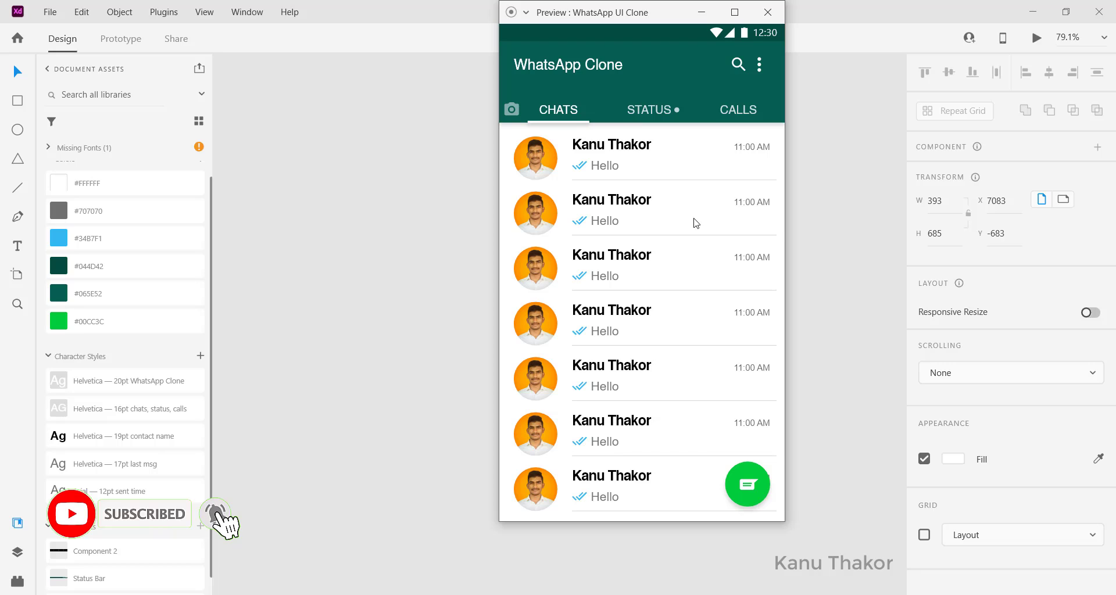
Close the preview and set the Chat - Homepage artboard's Scrolling to Vertical
click(767, 12)
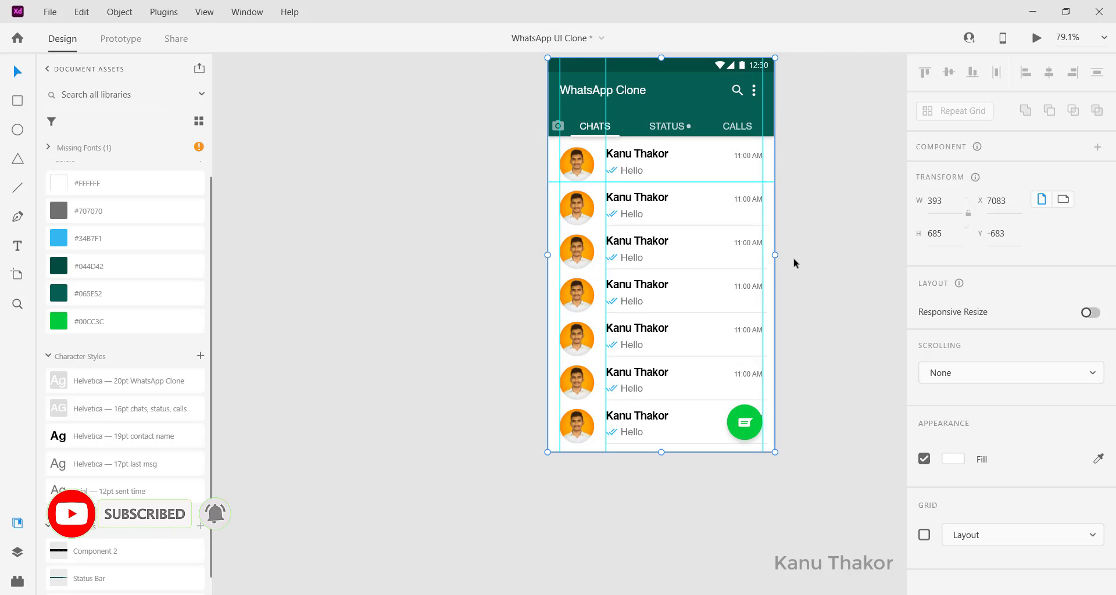
scroll(830, 326, up, 3)
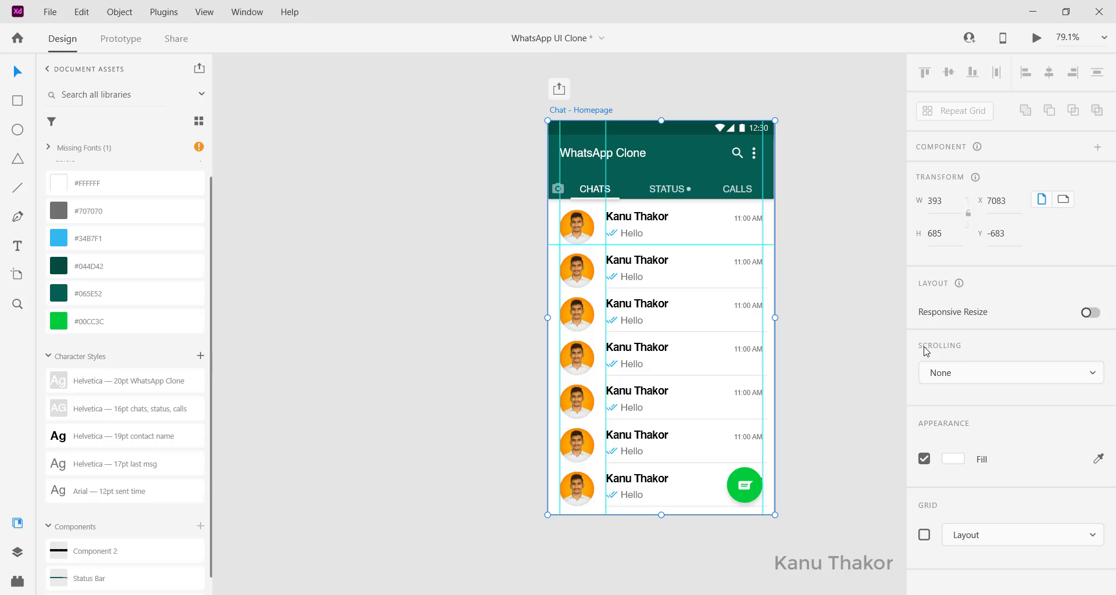
click(960, 376)
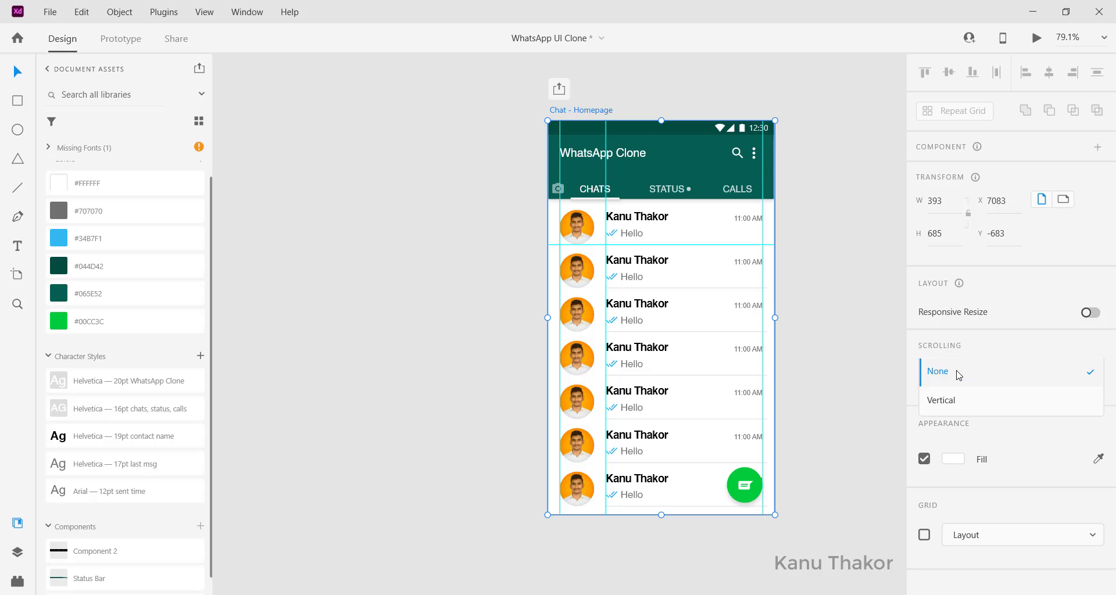
click(942, 401)
scroll(665, 515, down, 3)
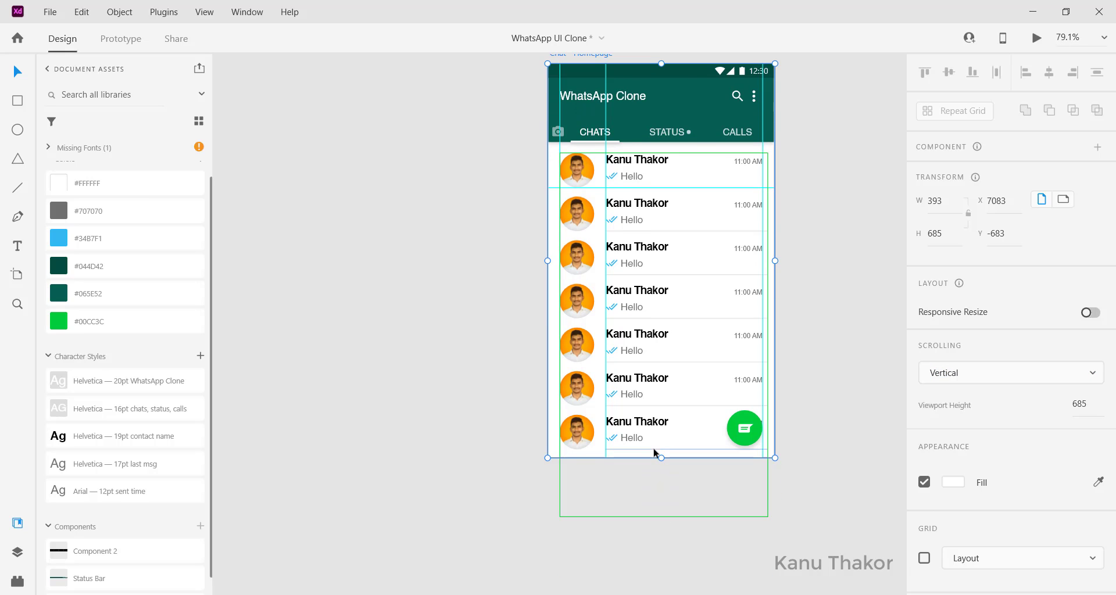
Extend the Chat - Homepage artboard's height to 1211
drag(661, 459, 667, 594)
scroll(633, 358, down, 7)
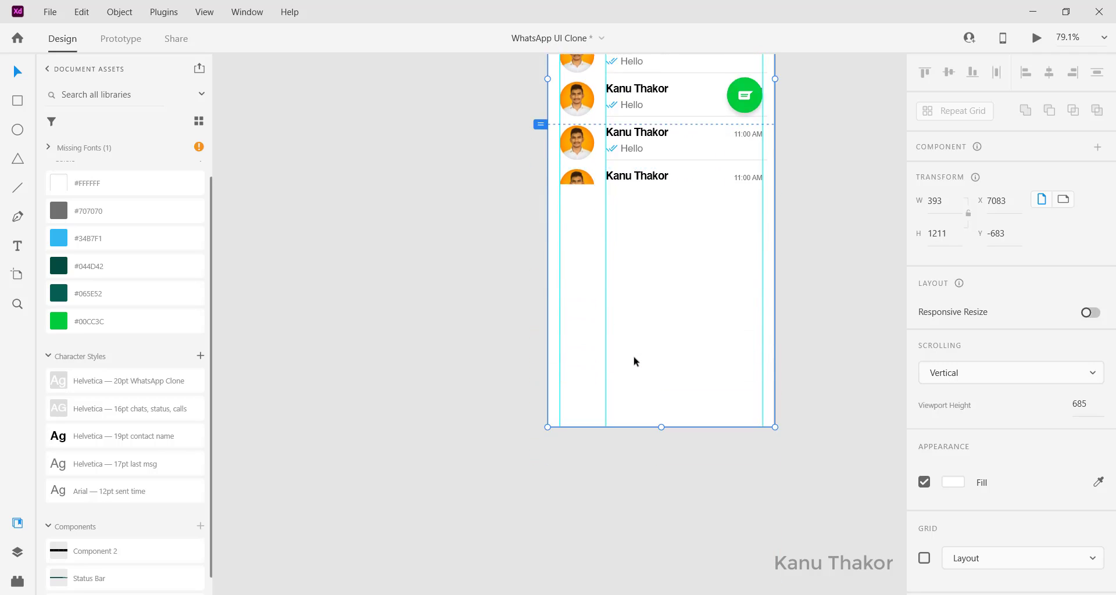
scroll(632, 356, up, 4)
key(Escape)
Stretch the contact repeat grid to 1056 high to add more chat rows
click(618, 283)
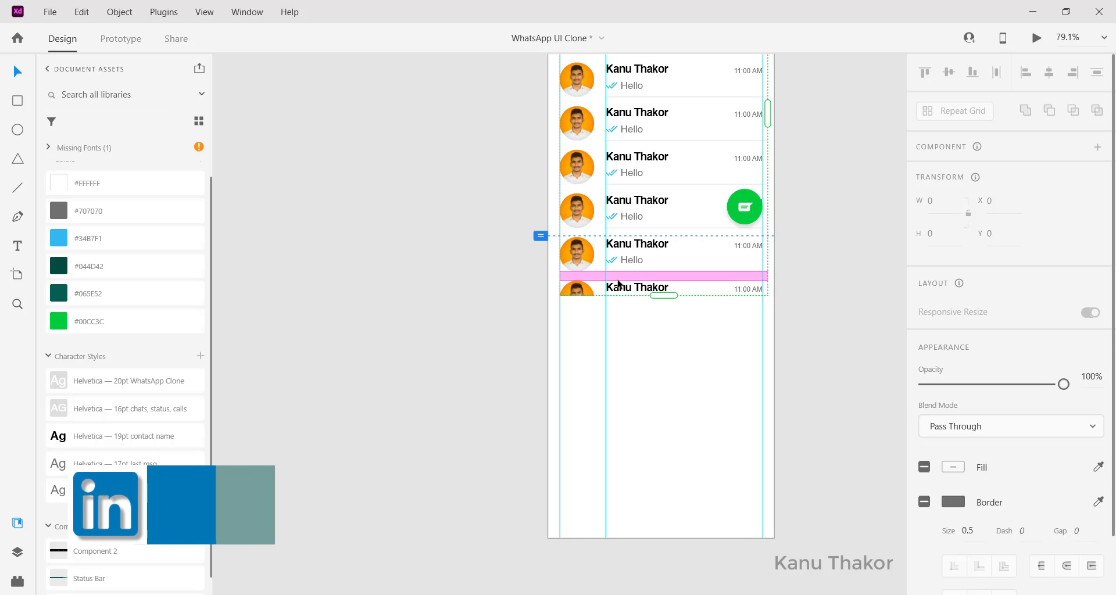
drag(662, 295, 699, 537)
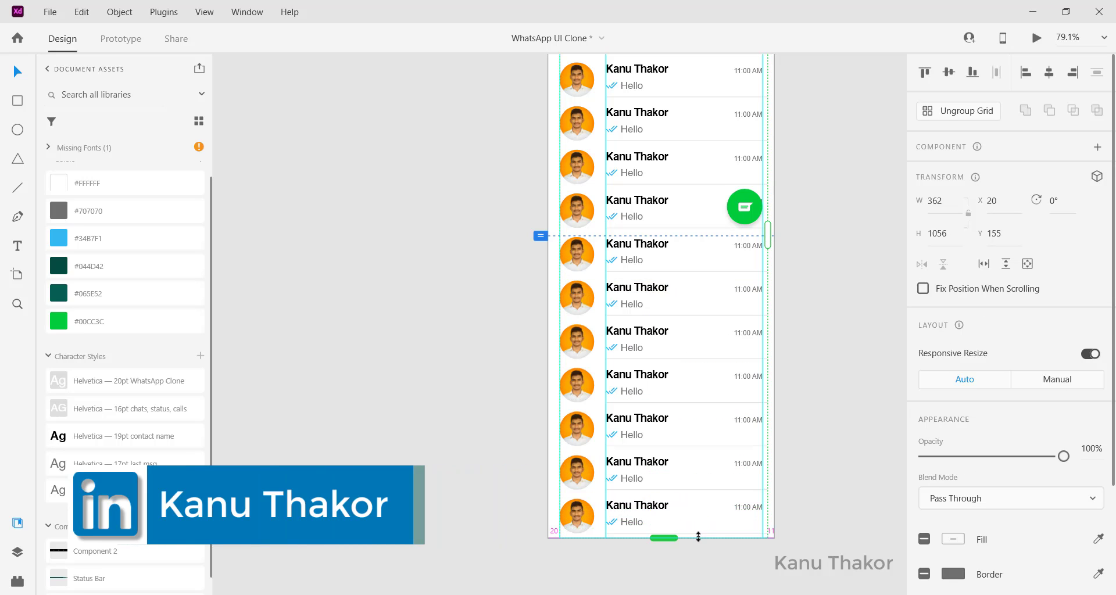
scroll(738, 329, up, 3)
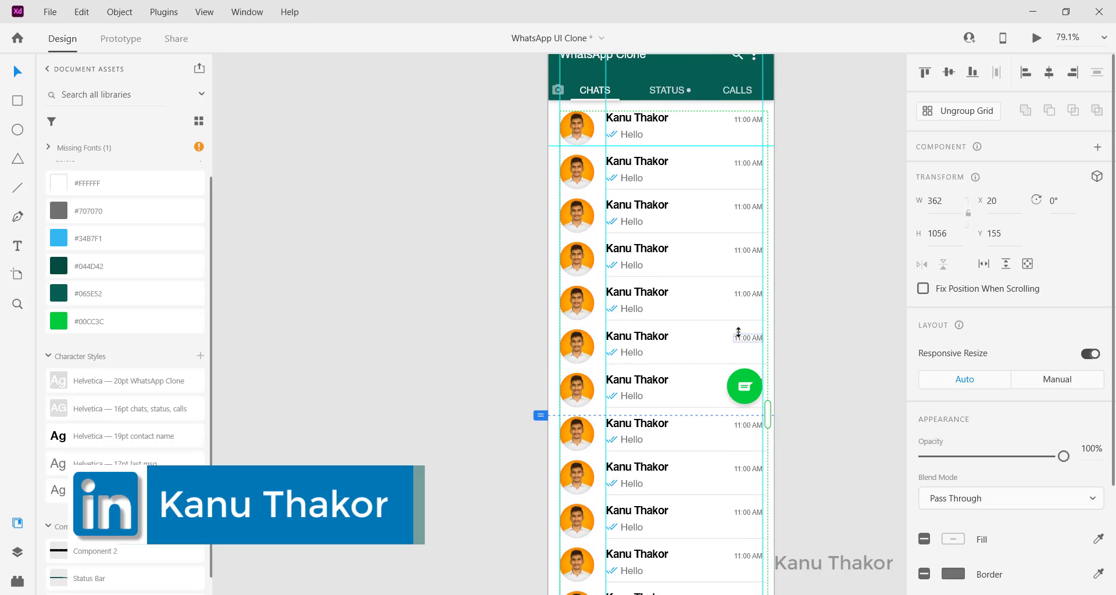
scroll(739, 332, up, 2)
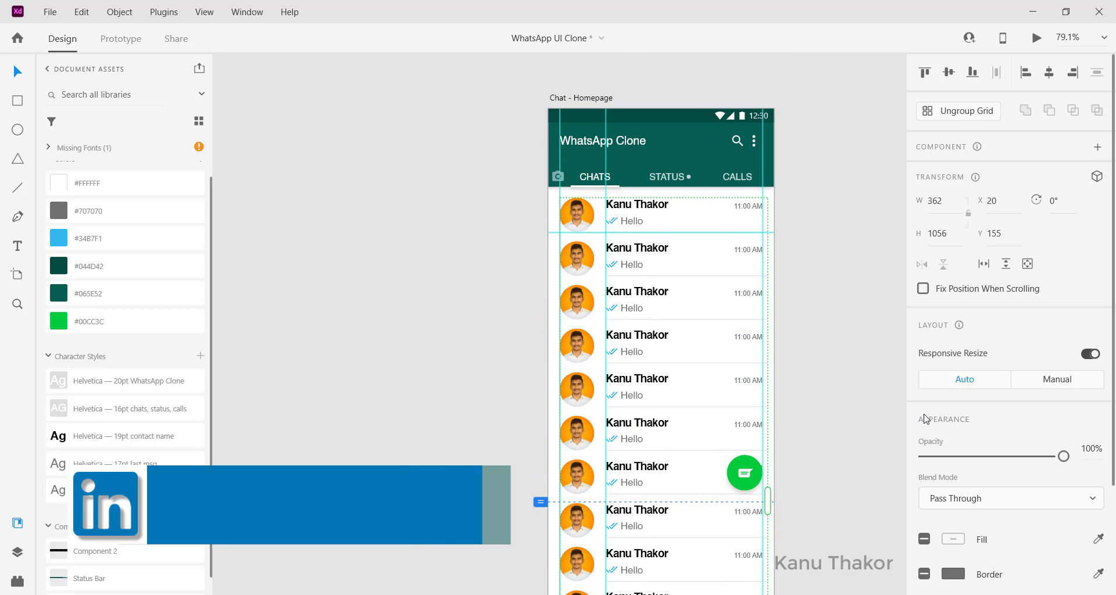
click(863, 409)
scroll(863, 408, up, 2)
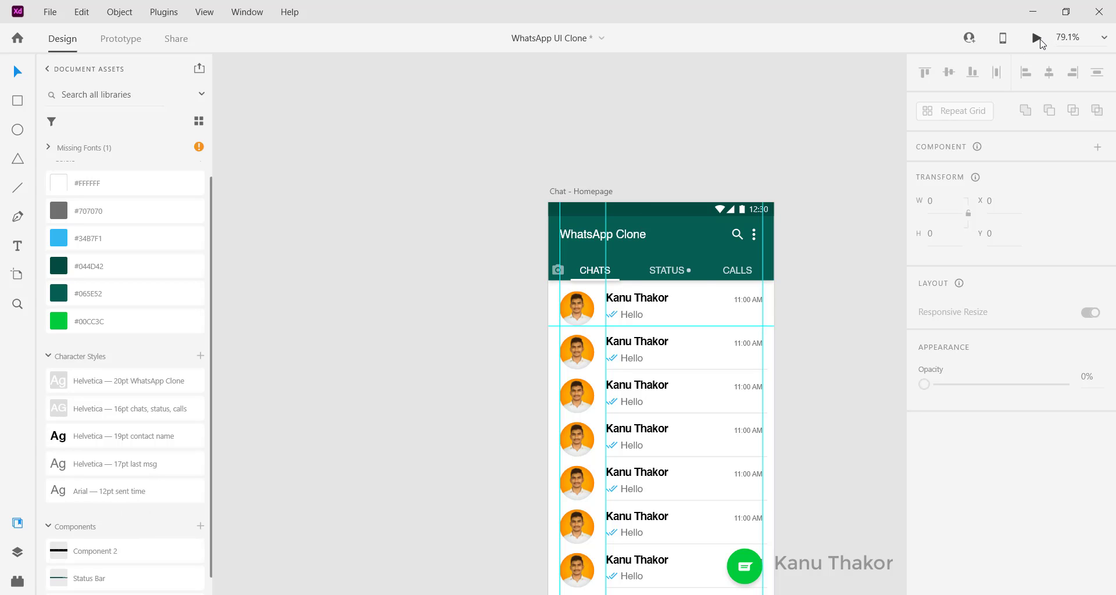
Preview the homepage with Ctrl+Enter, scroll the chat list, then close the preview
key(ctrl+Return)
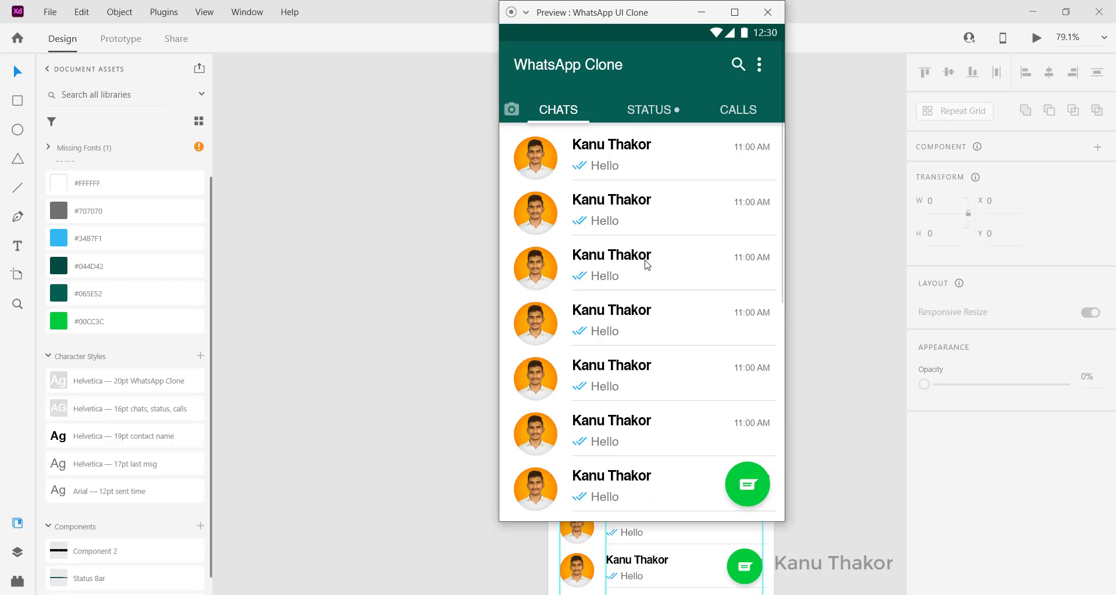
scroll(668, 352, down, 2)
scroll(668, 351, up, 2)
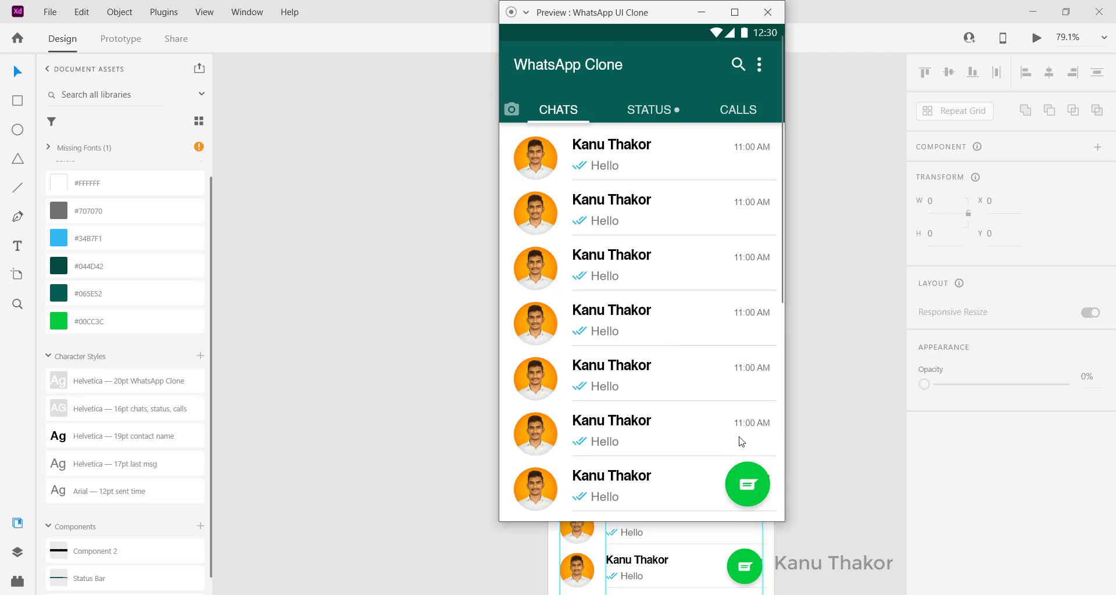
scroll(742, 442, down, 2)
scroll(737, 441, up, 2)
click(766, 14)
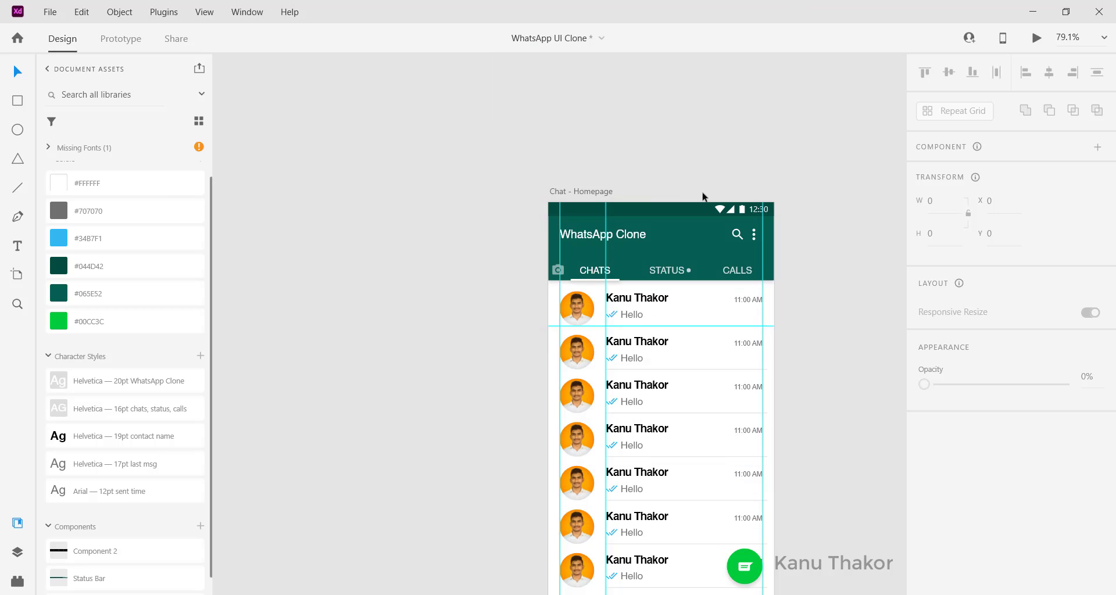
Set the Status Bar to Fix Position When Scrolling
click(671, 210)
scroll(968, 326, down, 2)
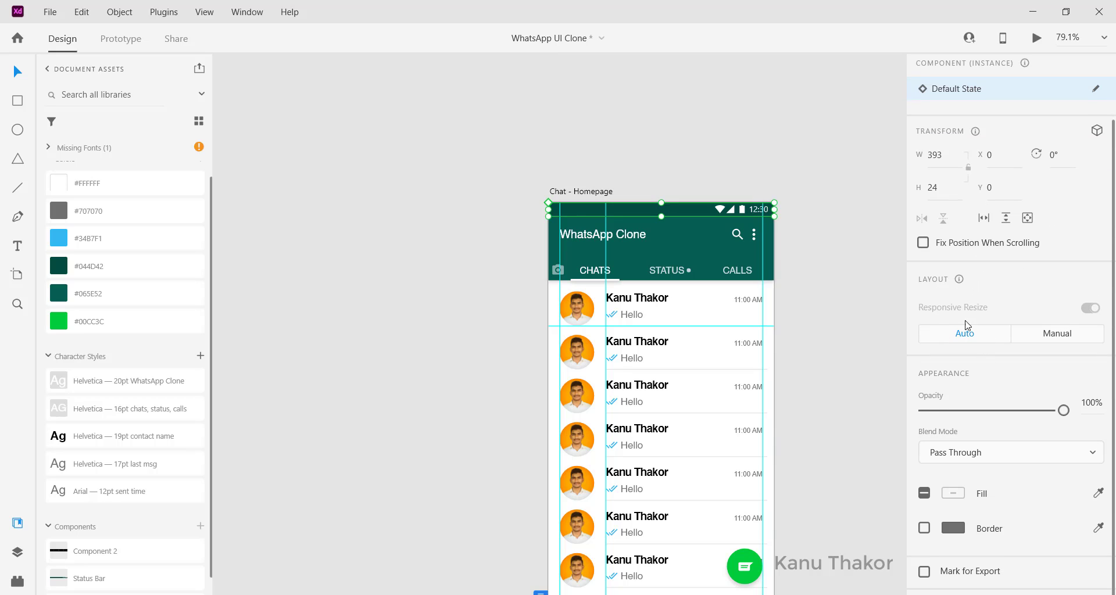
scroll(965, 326, up, 1)
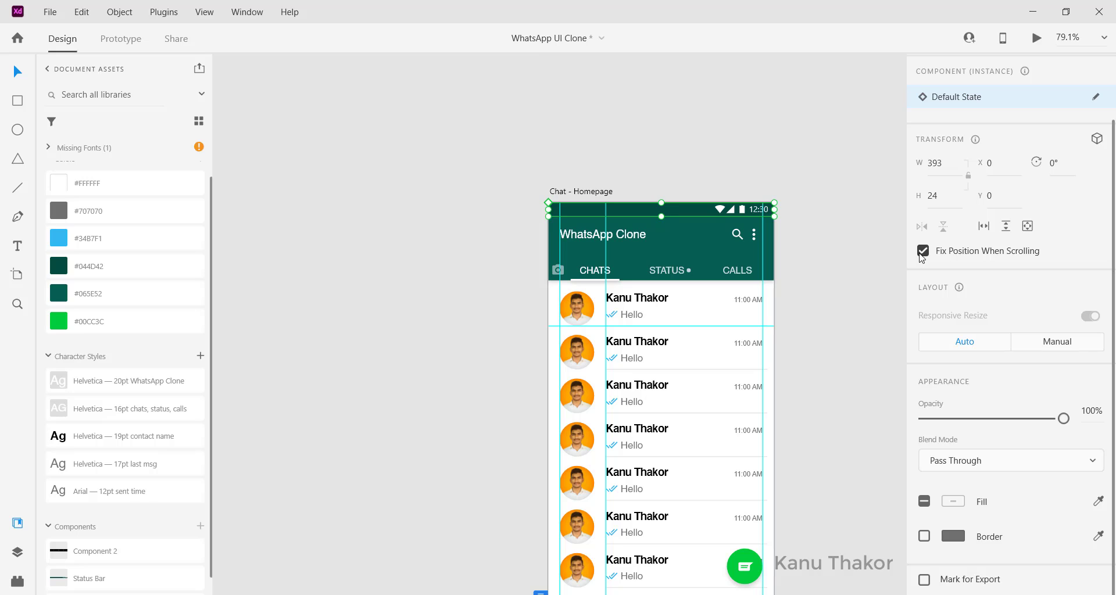
scroll(877, 302, down, 3)
Group the green button's circle and chat icon together
click(749, 451)
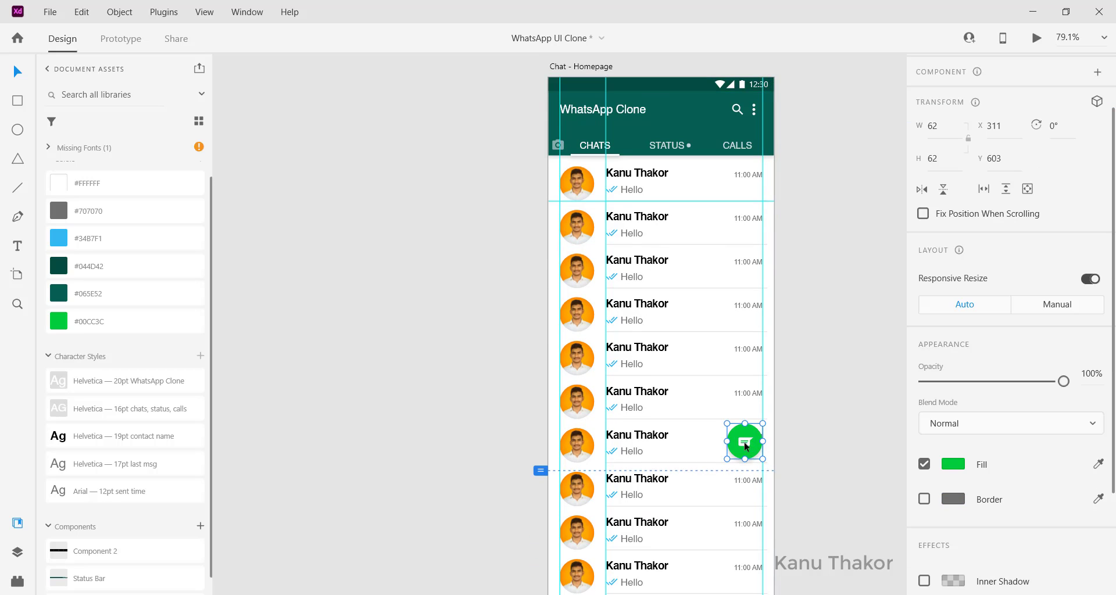
key(Escape)
click(750, 448)
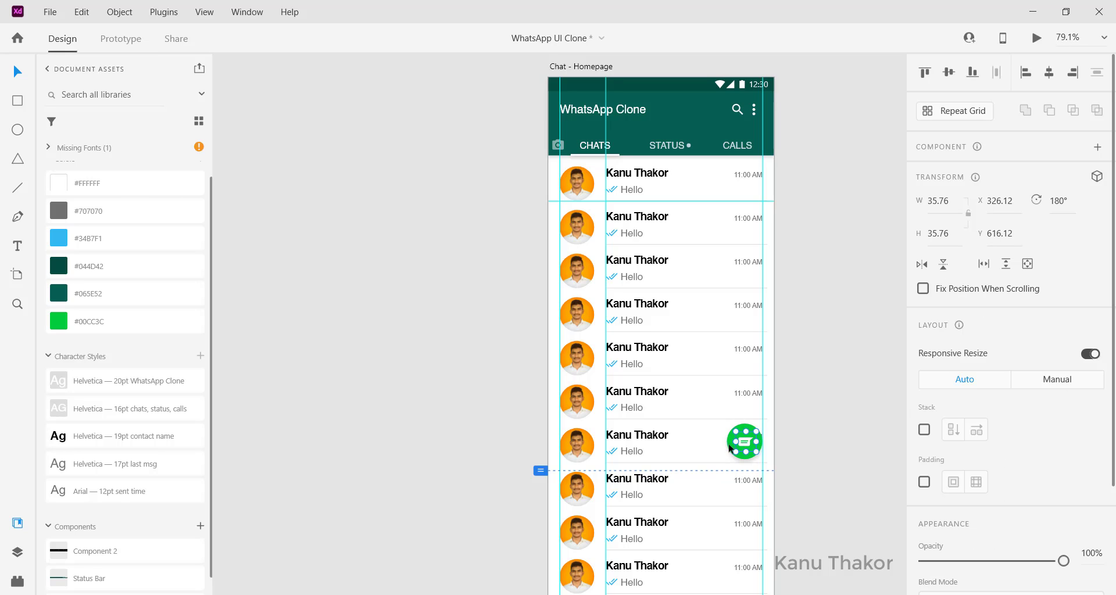
shift+click(731, 448)
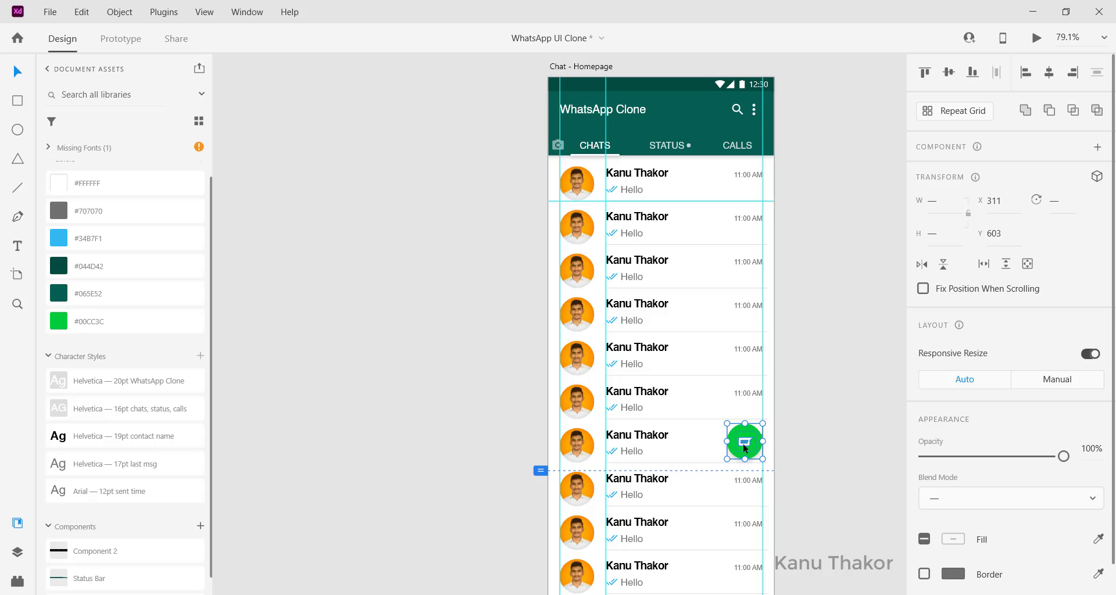
key(ctrl+g)
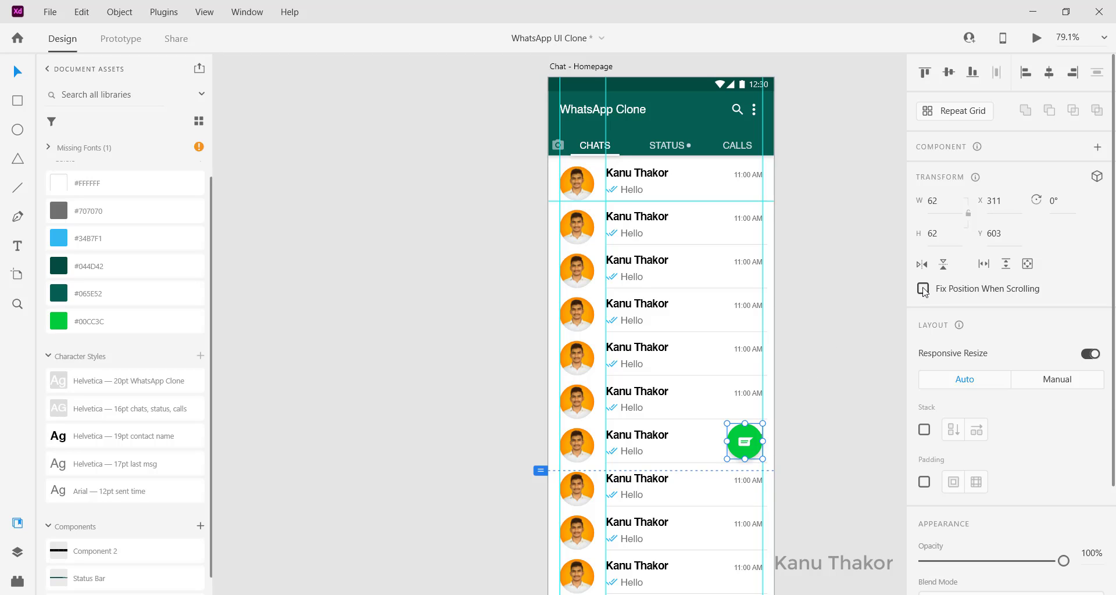
click(839, 317)
scroll(839, 316, up, 1)
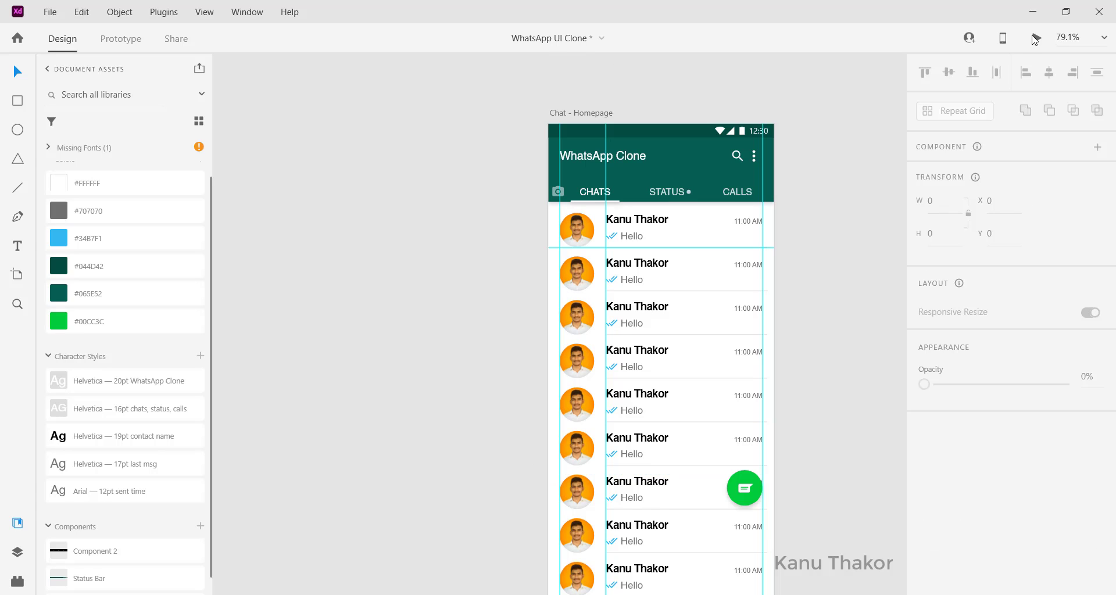
key(ctrl+Return)
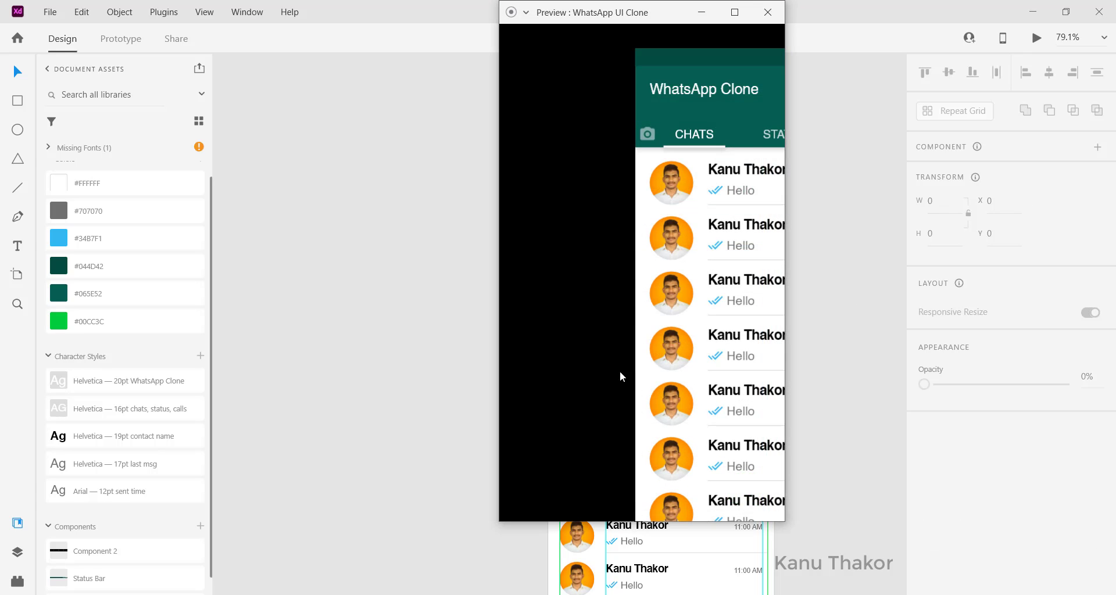
scroll(628, 346, down, 3)
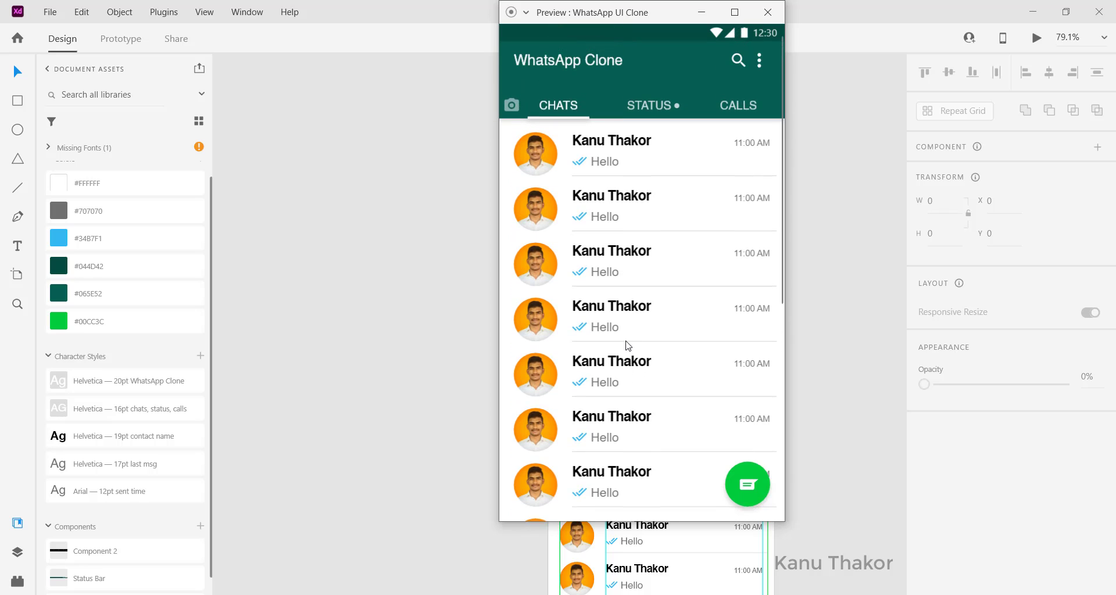
scroll(662, 381, up, 3)
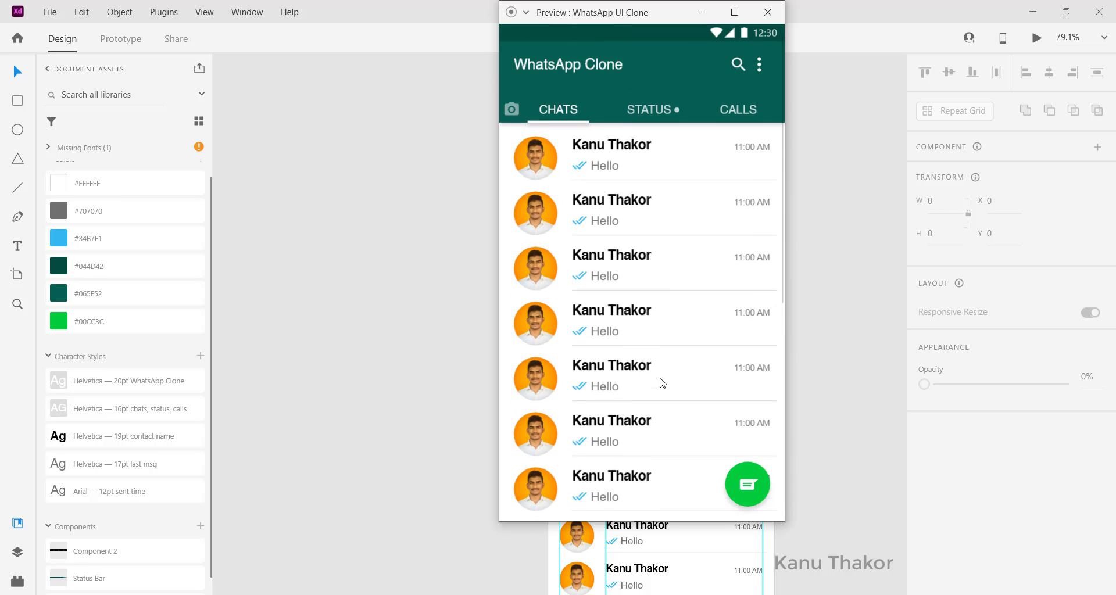
scroll(663, 382, down, 5)
scroll(662, 382, down, 2)
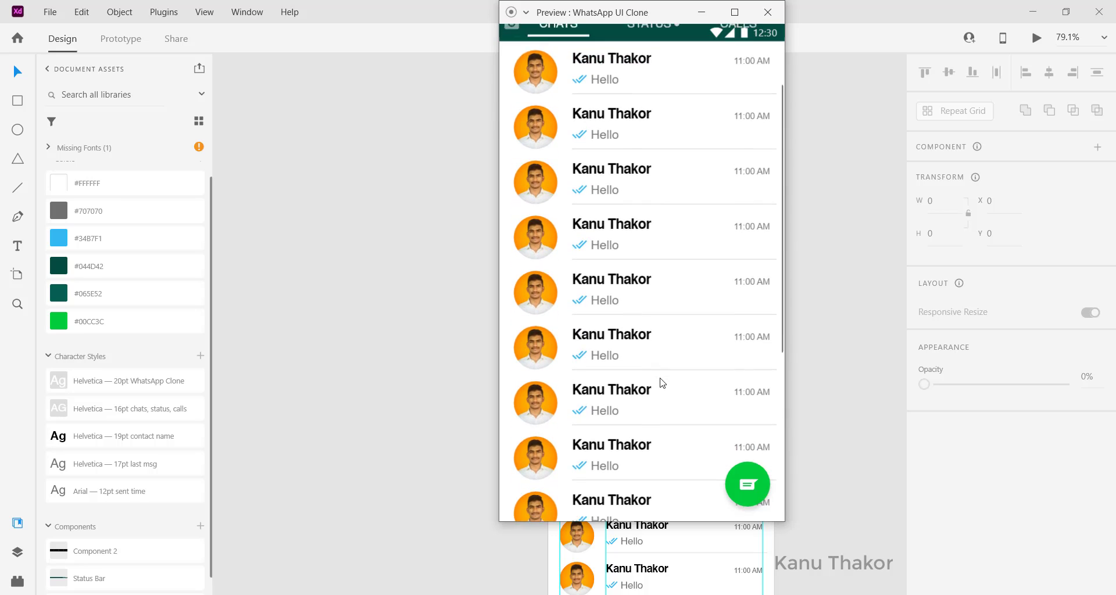
scroll(535, 64, up, 1)
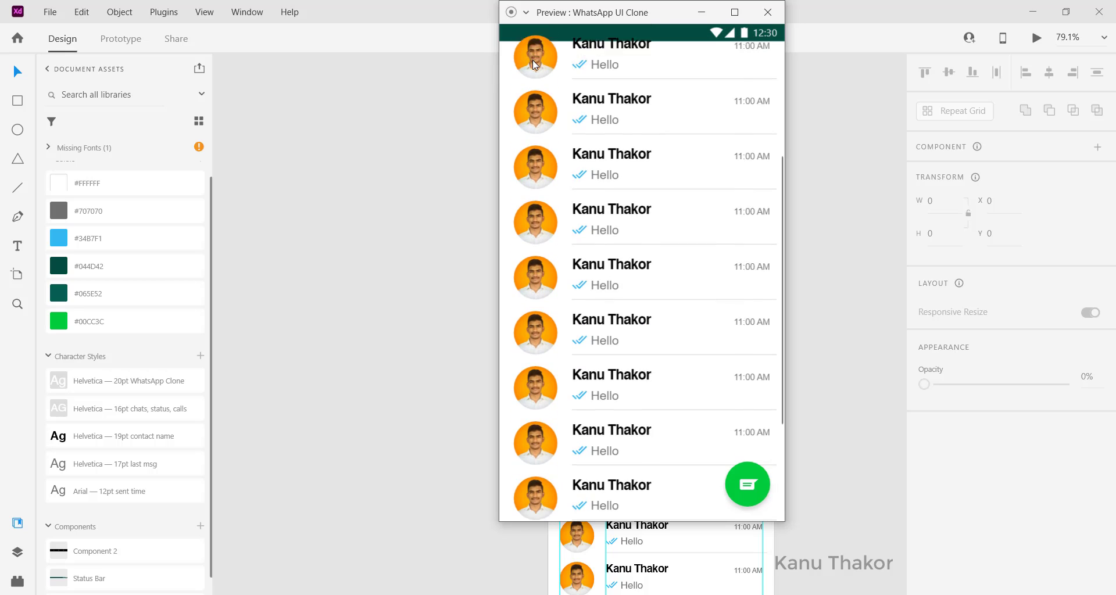
scroll(534, 61, up, 3)
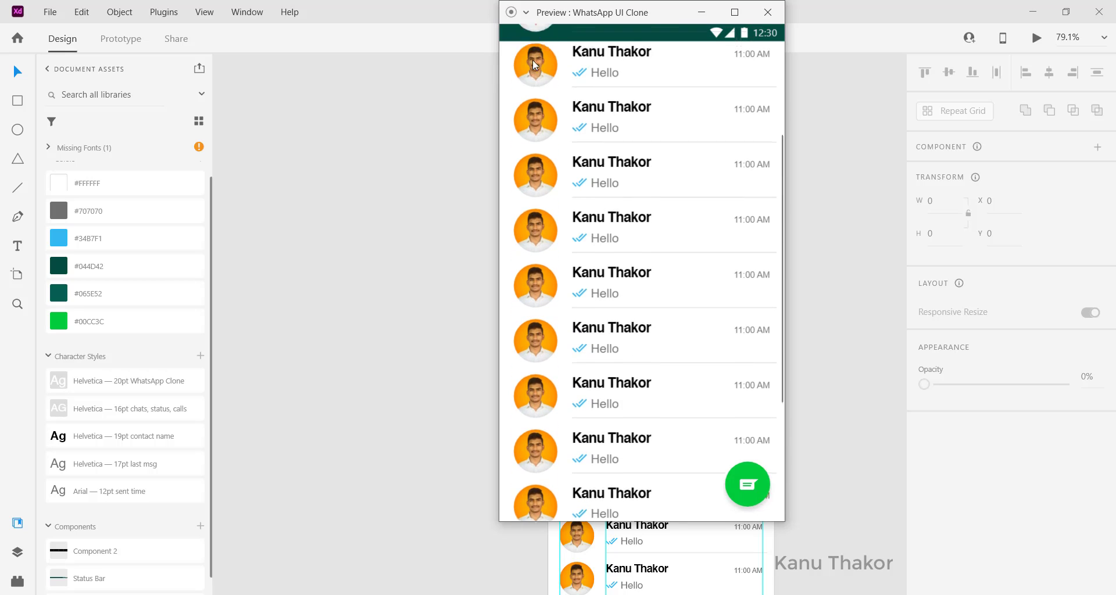
click(767, 13)
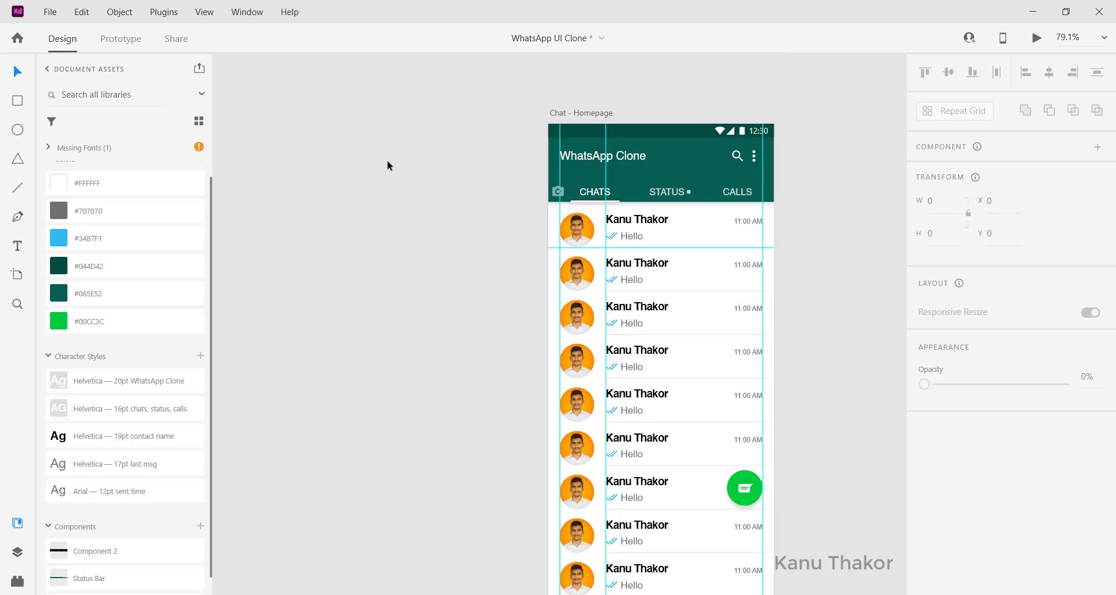
Bring the Status Bar layer to the front of all other layers
click(17, 553)
click(682, 219)
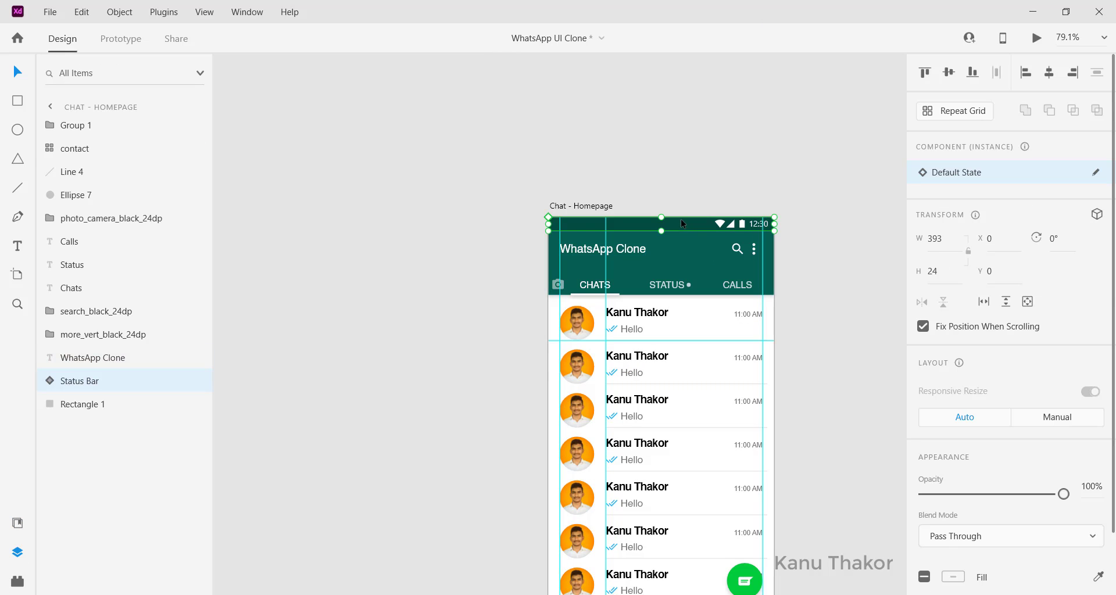
right_click(682, 219)
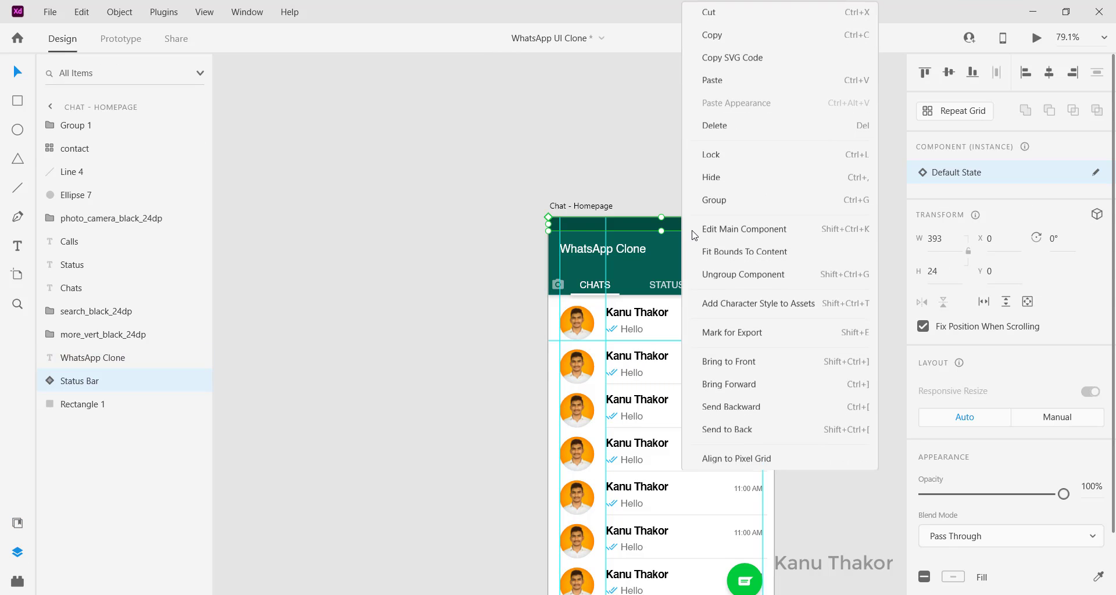
click(723, 362)
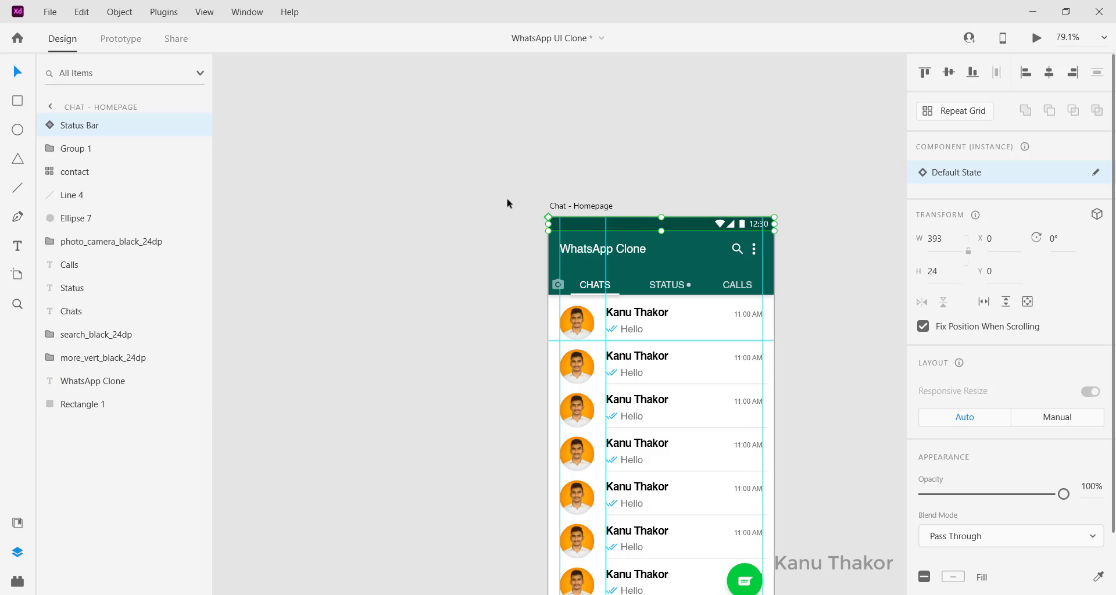
scroll(508, 203, down, 1)
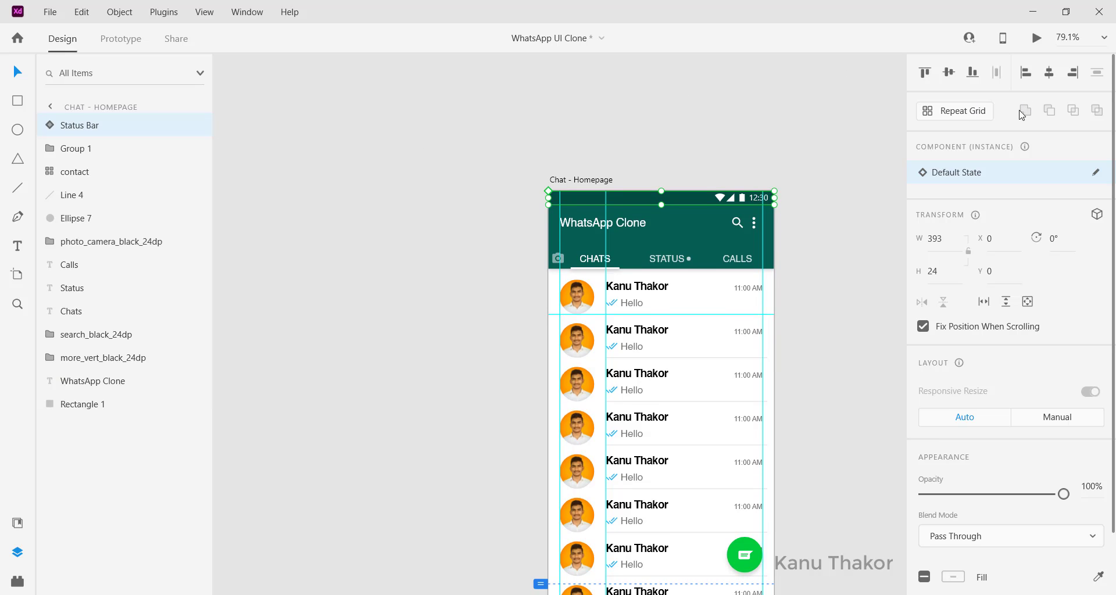
Preview the prototype and scroll through the finished chat list
click(1038, 40)
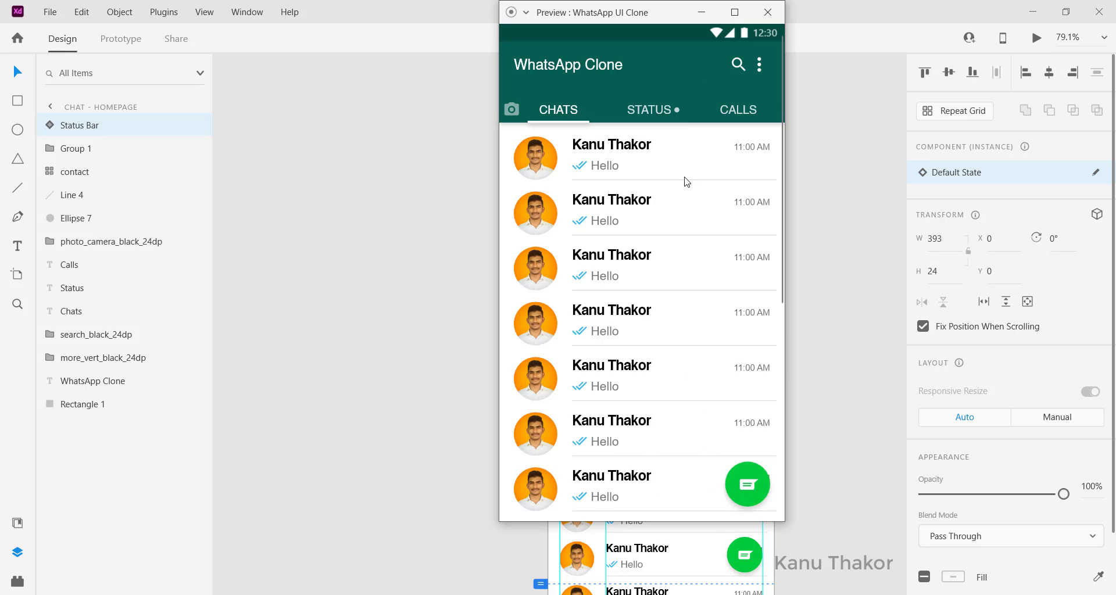
scroll(687, 182, down, 3)
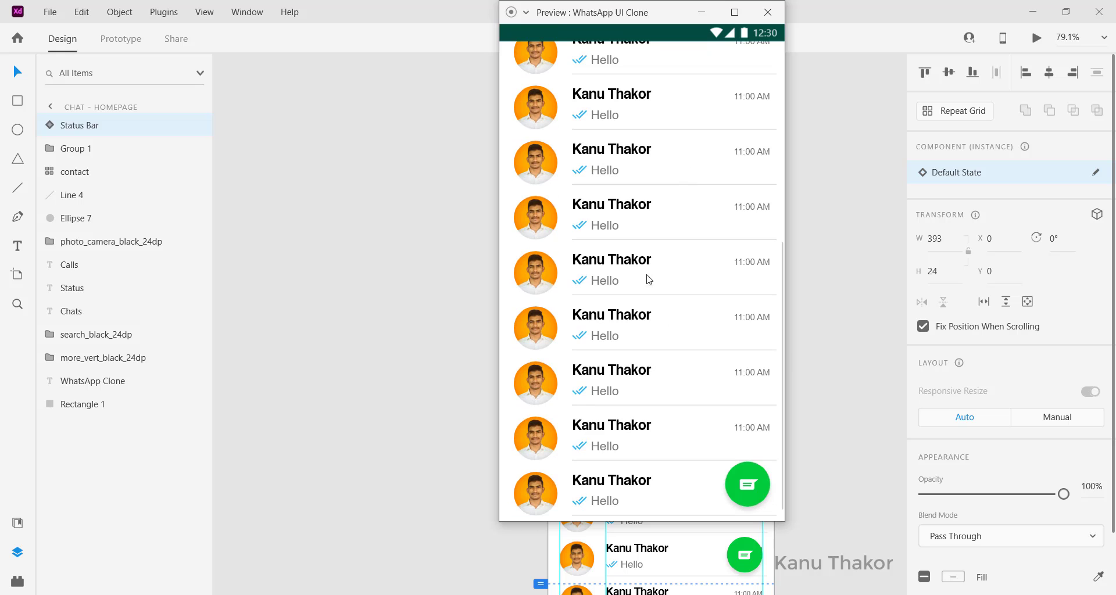
scroll(650, 280, up, 3)
scroll(647, 278, down, 2)
scroll(645, 278, up, 2)
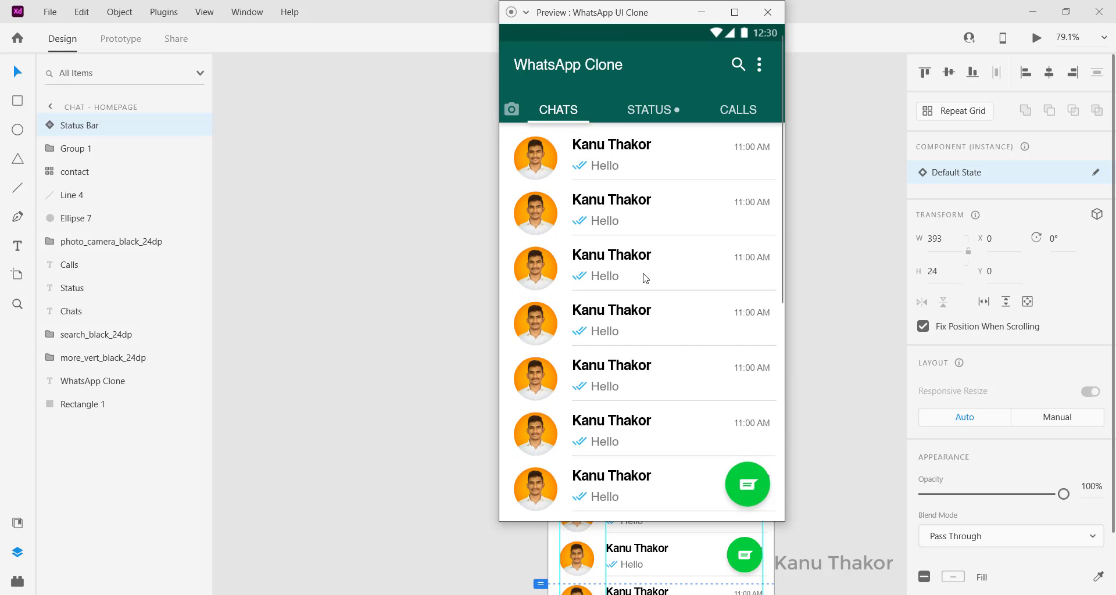
scroll(640, 273, down, 1)
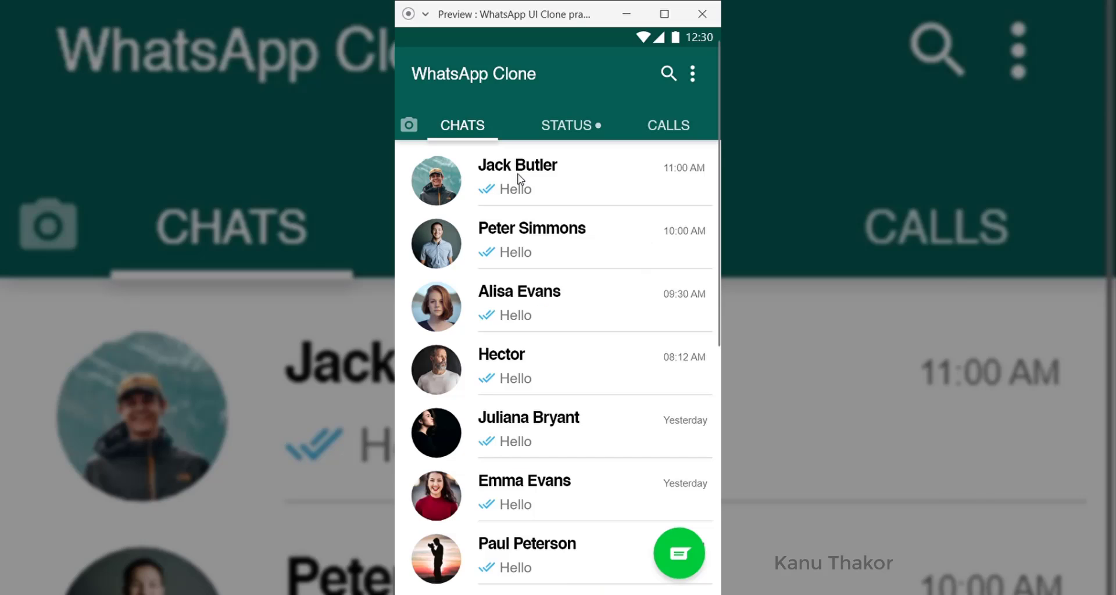
scroll(518, 178, down, 3)
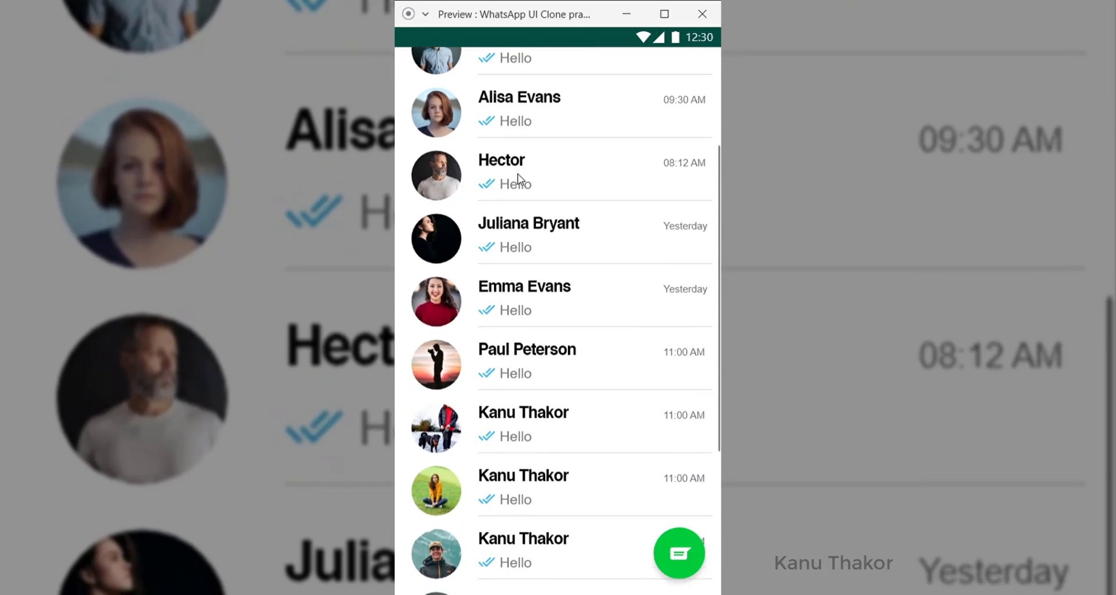
scroll(518, 178, down, 4)
scroll(518, 178, up, 6)
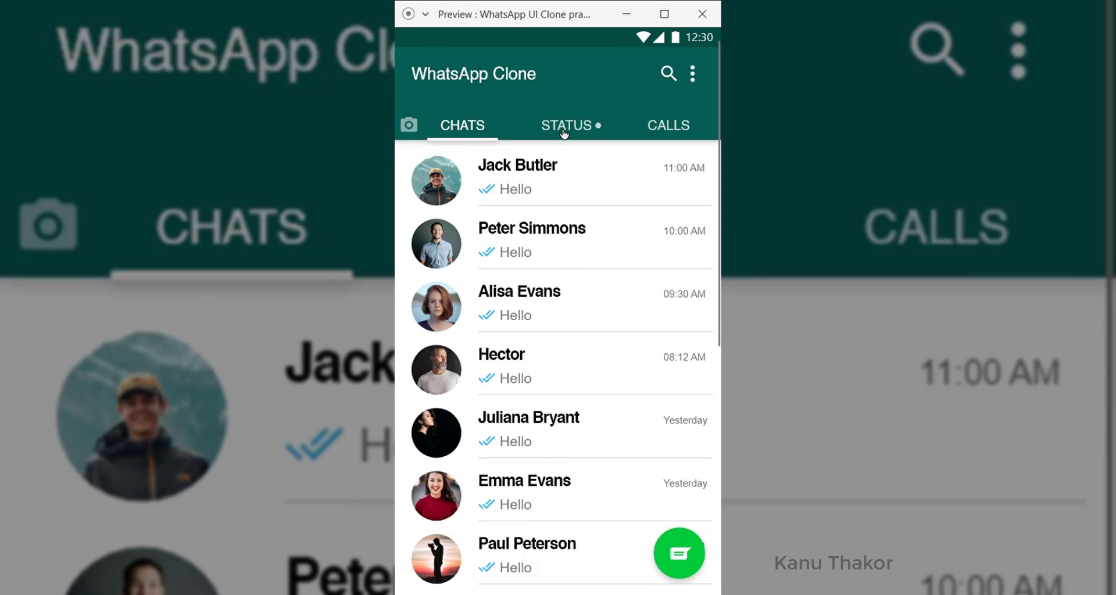
click(563, 133)
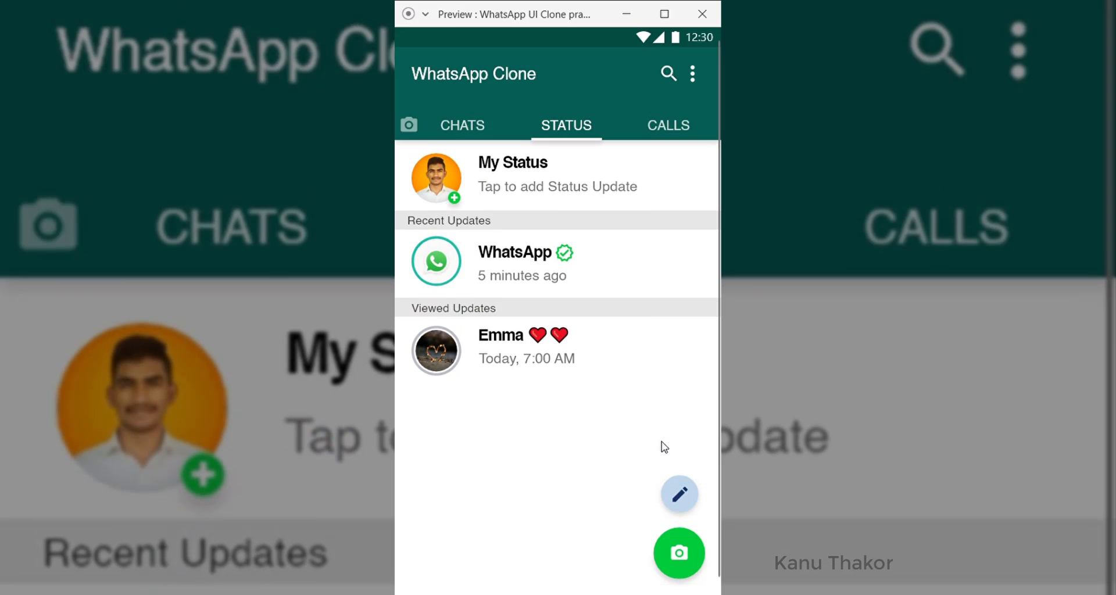
click(663, 129)
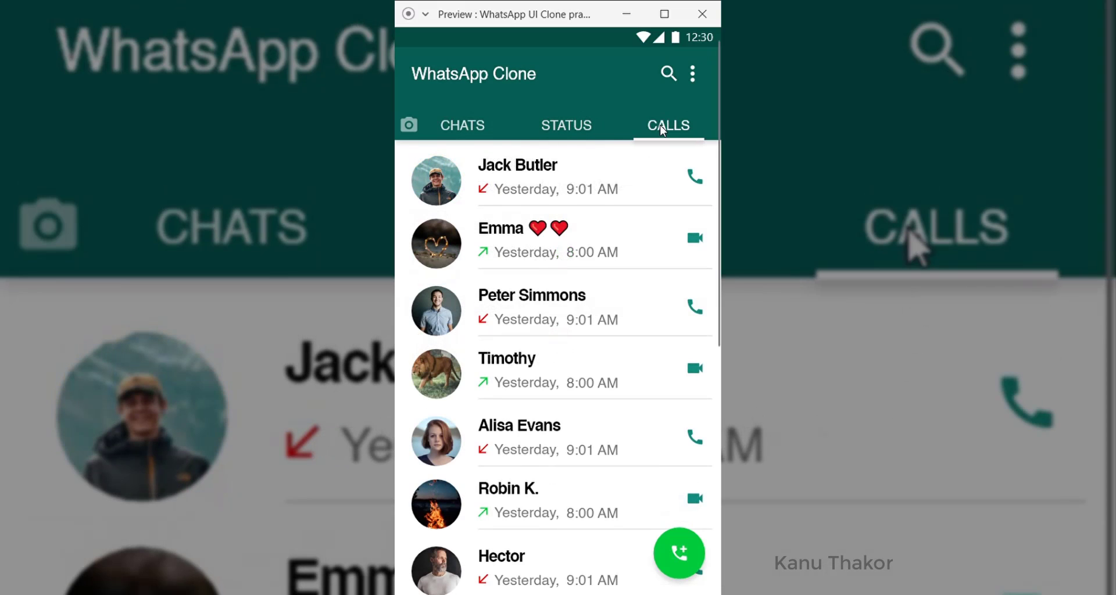
scroll(561, 526, down, 5)
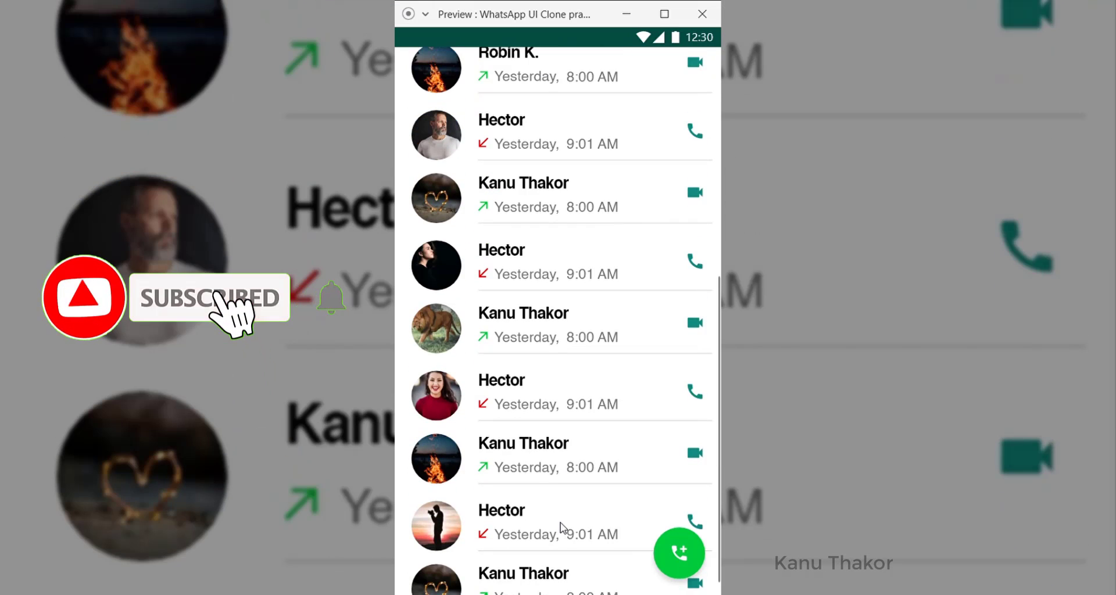
scroll(560, 522, up, 5)
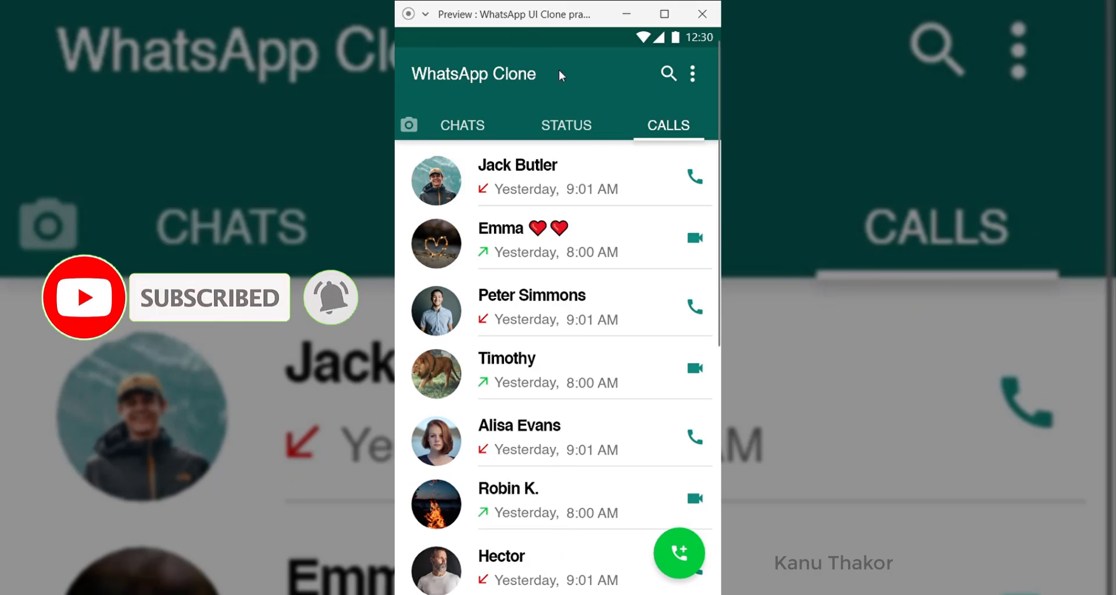
click(468, 129)
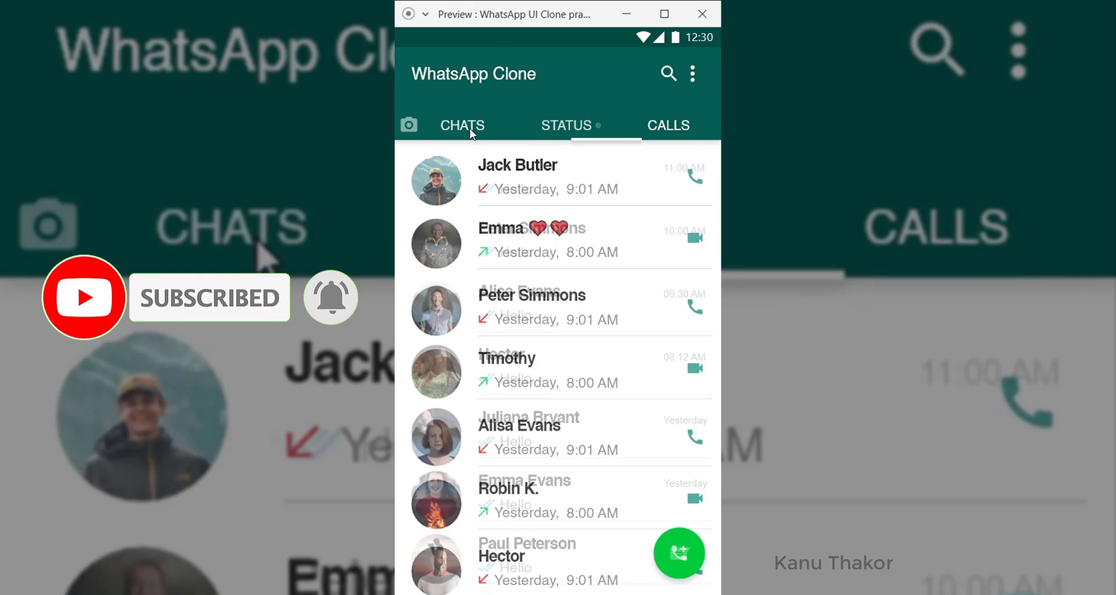
click(669, 128)
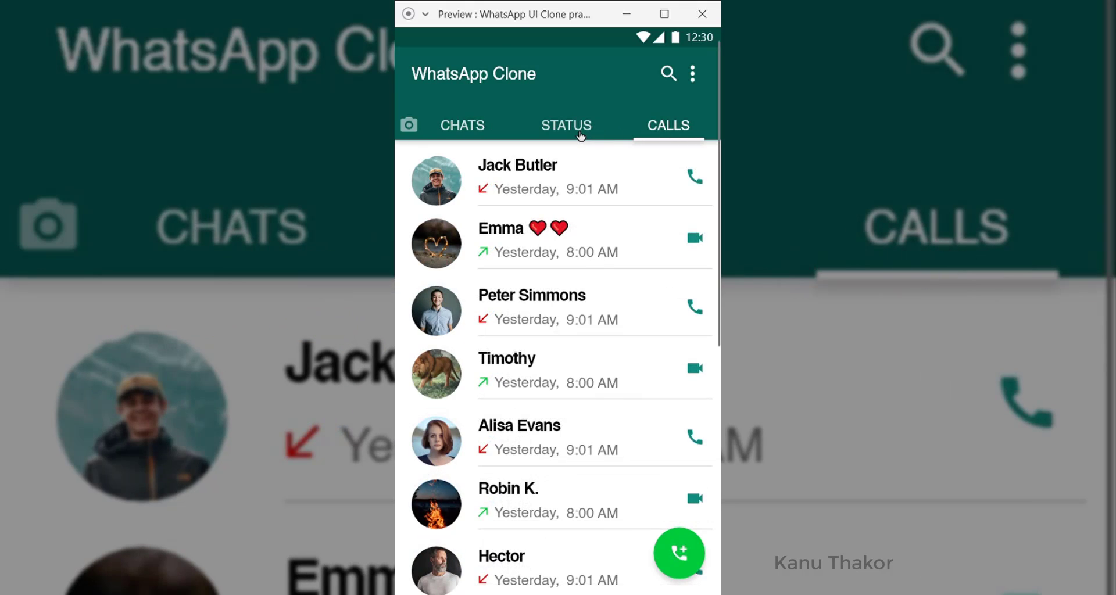
click(579, 134)
click(458, 125)
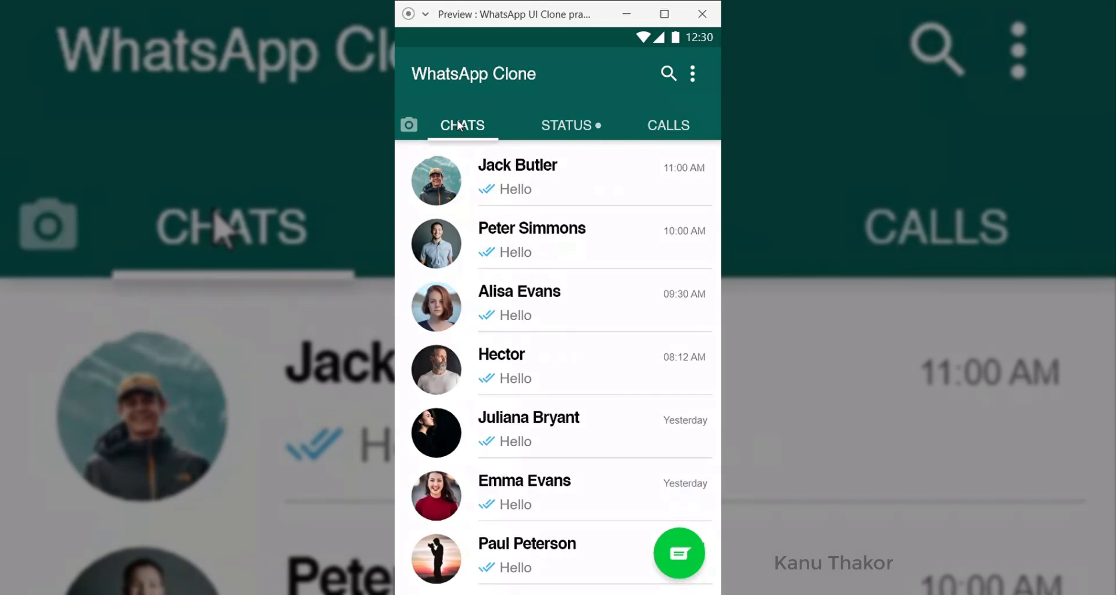